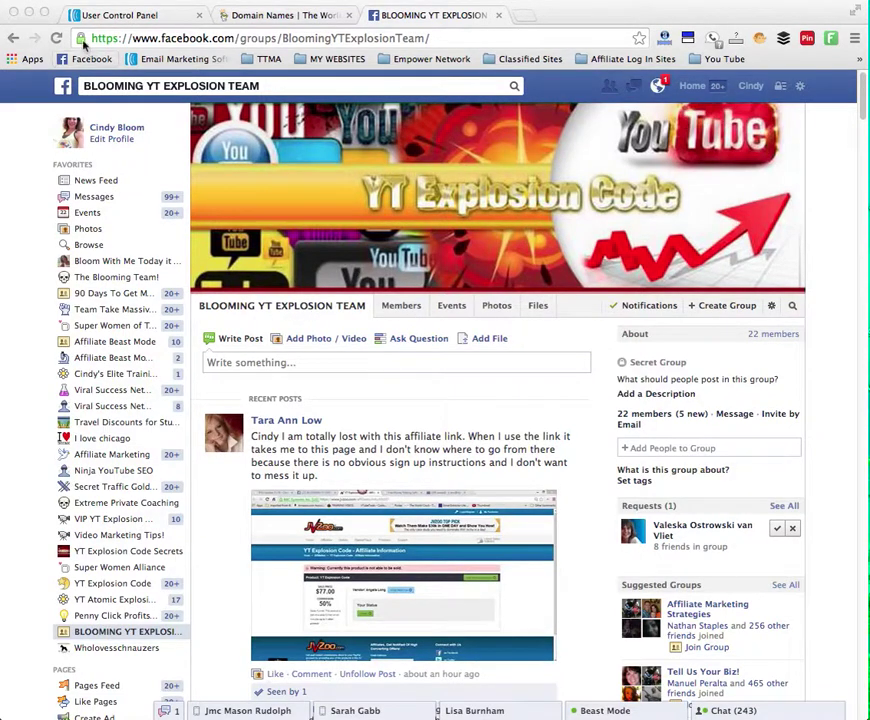
# Step: Switch to AWeber and preview the existing Become A Video Rockstar sign-up form, then close the preview
pyautogui.click(146, 15)
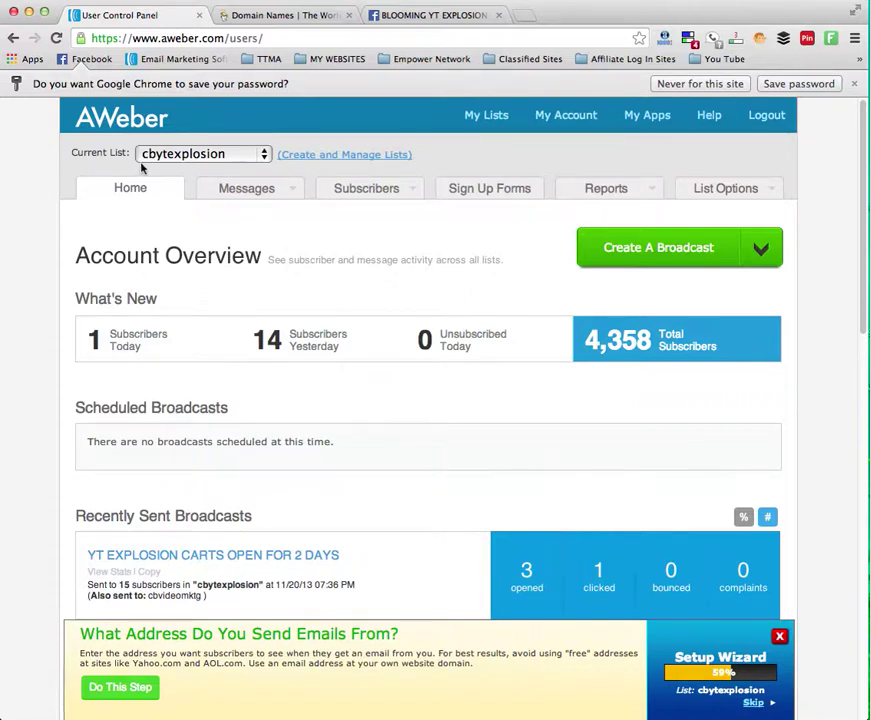
pyautogui.click(519, 197)
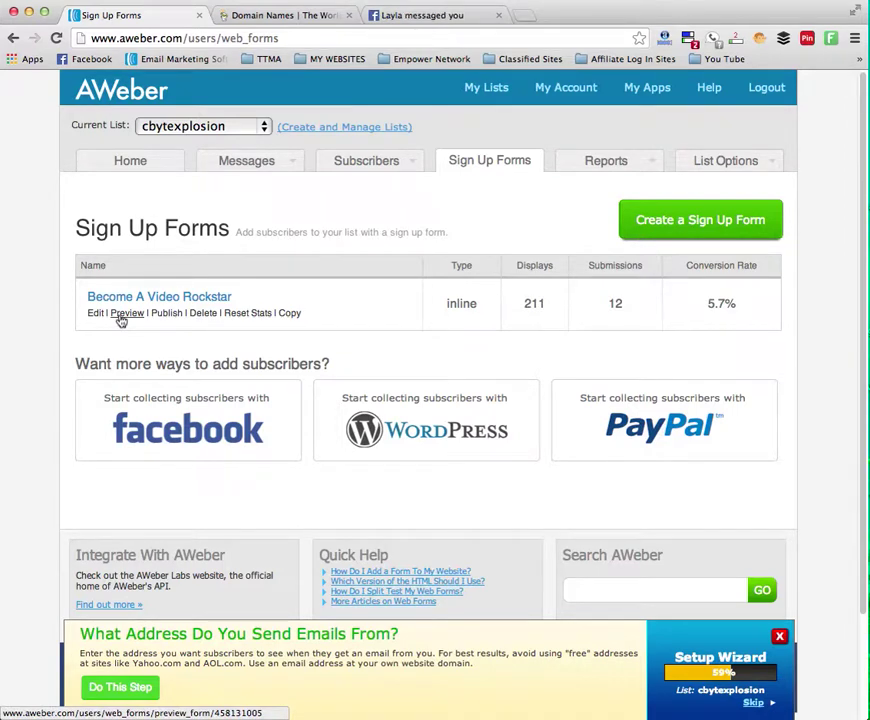
pyautogui.click(121, 318)
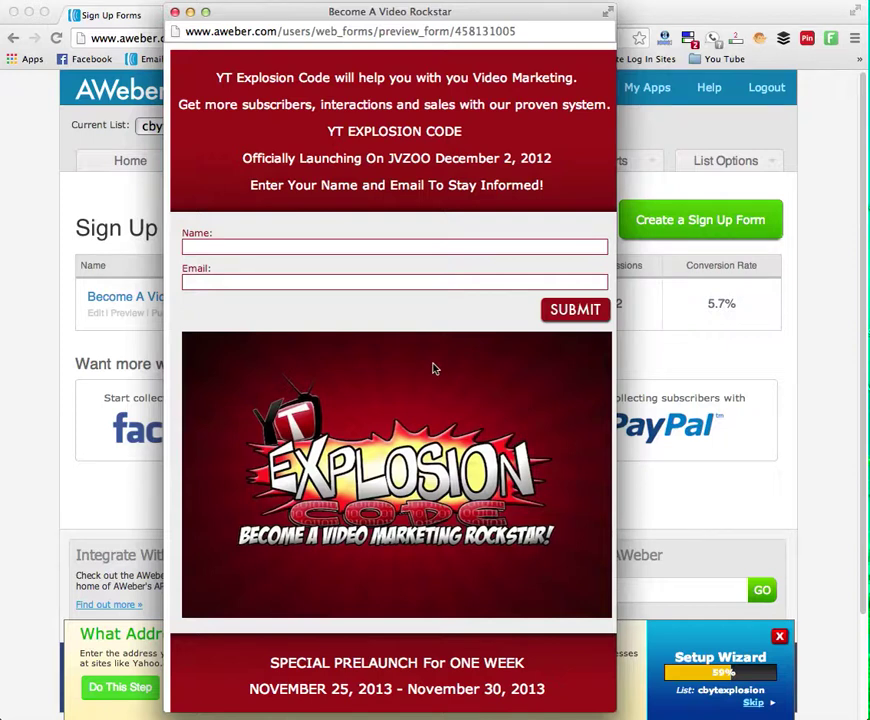
pyautogui.click(176, 13)
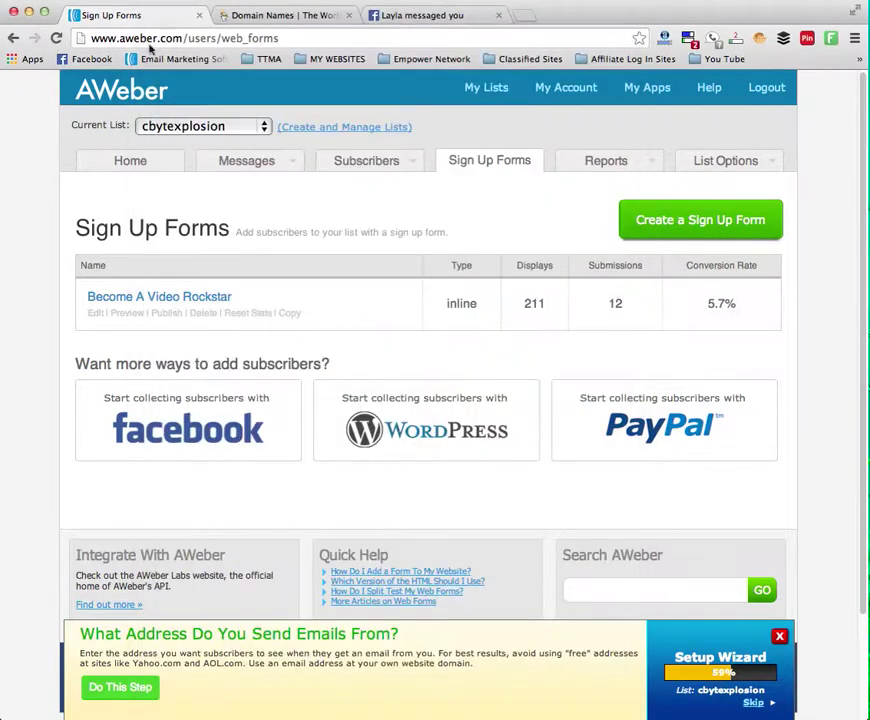
# Step: Copy the Become A Video Rockstar sign-up form and remove the Explosion Code image from the copy
pyautogui.click(290, 314)
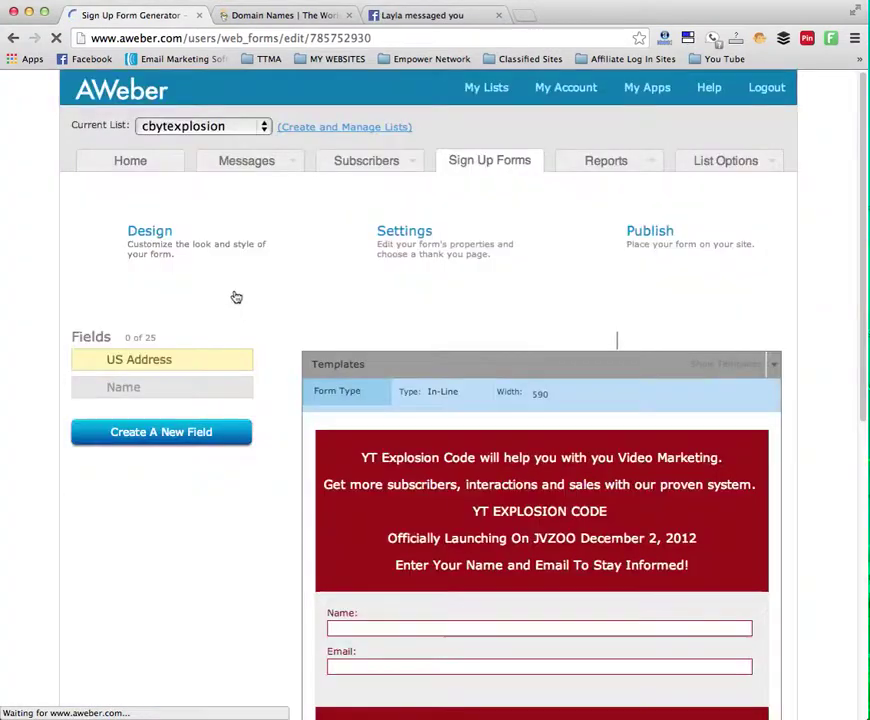
pyautogui.scroll(-3, 250, 280)
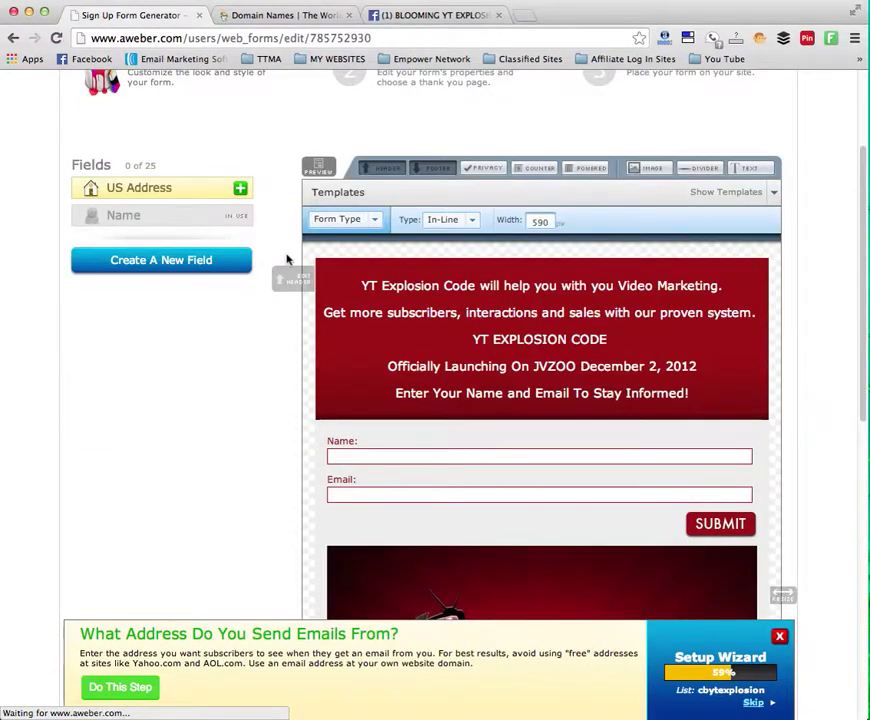
pyautogui.scroll(-5, 287, 262)
pyautogui.scroll(-1, 353, 369)
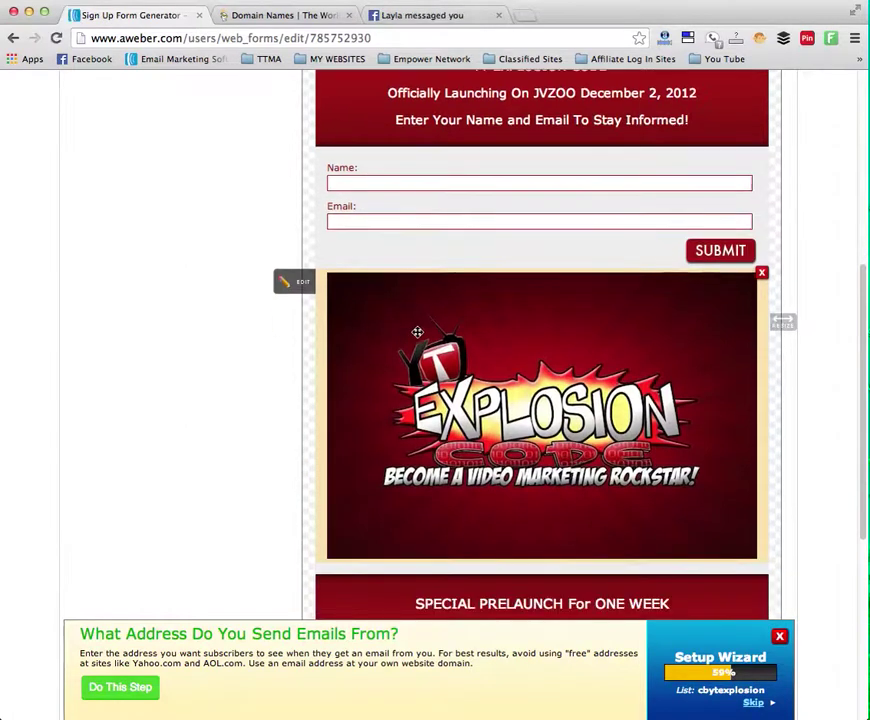
pyautogui.click(762, 276)
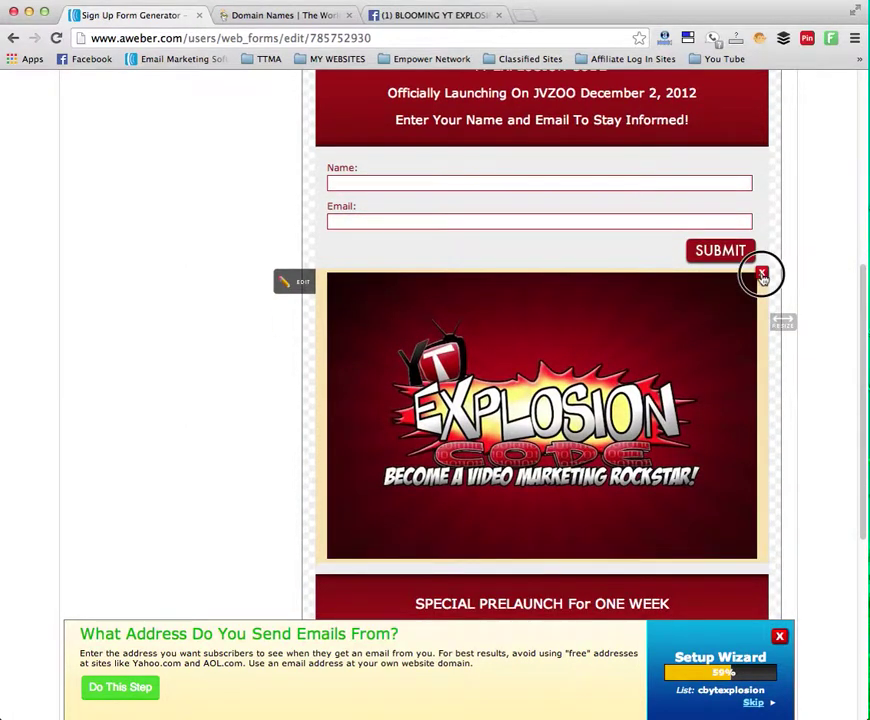
pyautogui.scroll(5, 538, 446)
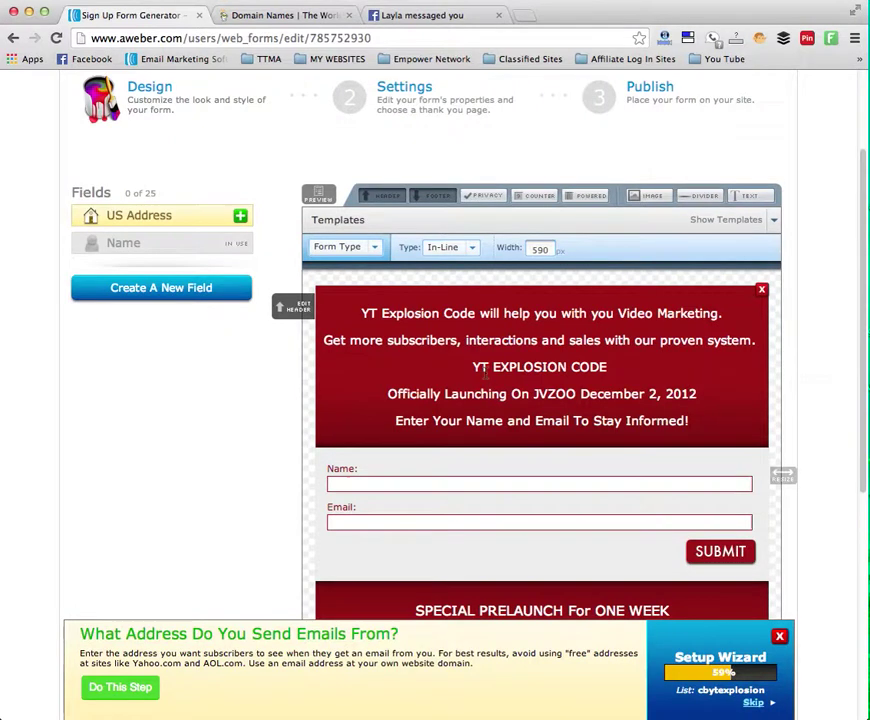
pyautogui.scroll(2, 487, 390)
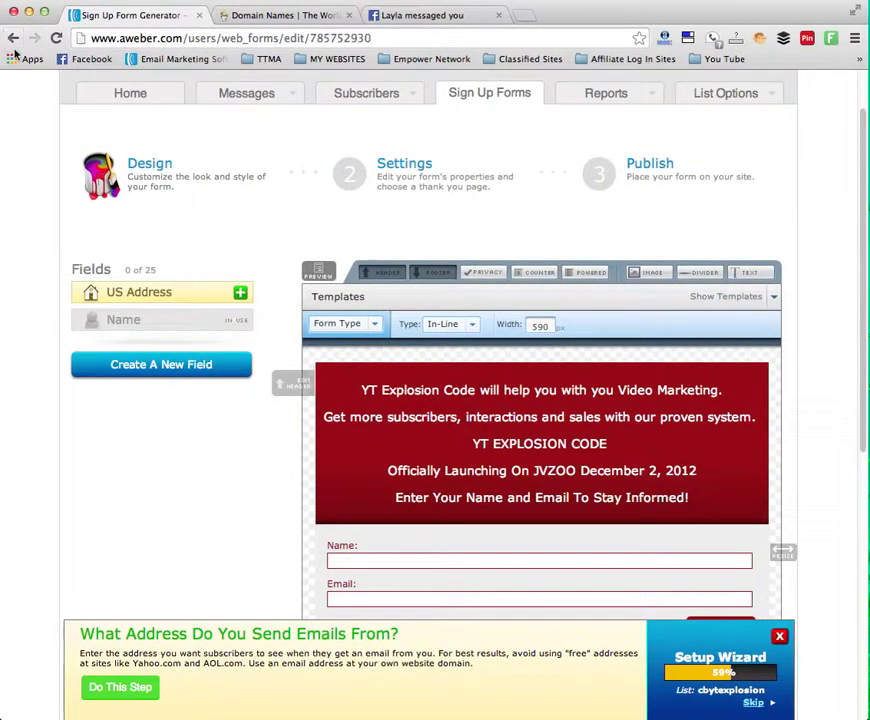
pyautogui.scroll(-2, 320, 355)
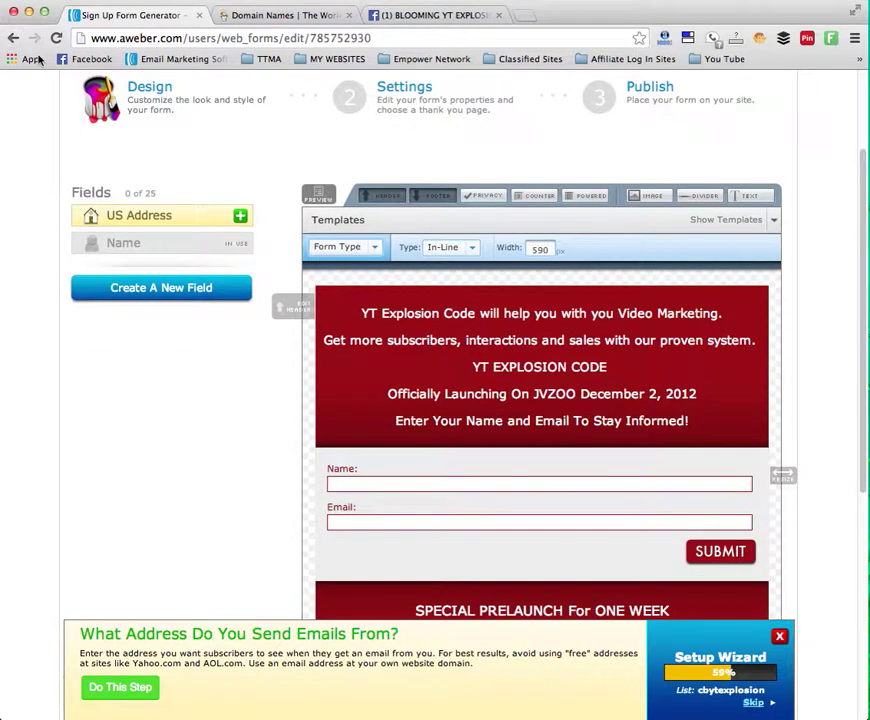
# Step: Return to the sign-up forms list and delete the copied Become A Video Rockstar form
pyautogui.scroll(4, 456, 305)
pyautogui.click(479, 162)
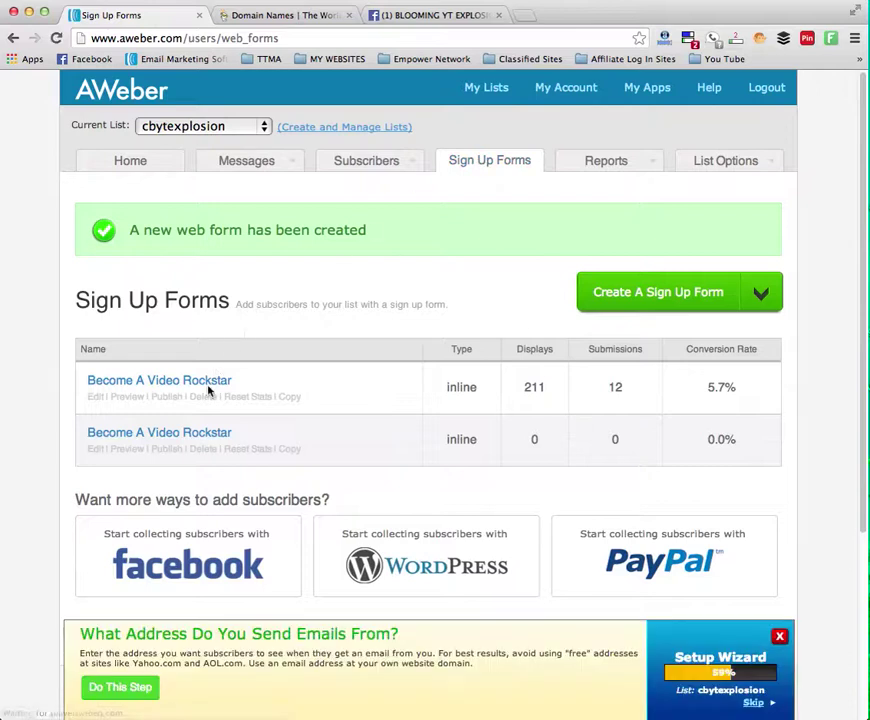
pyautogui.click(202, 448)
pyautogui.click(289, 437)
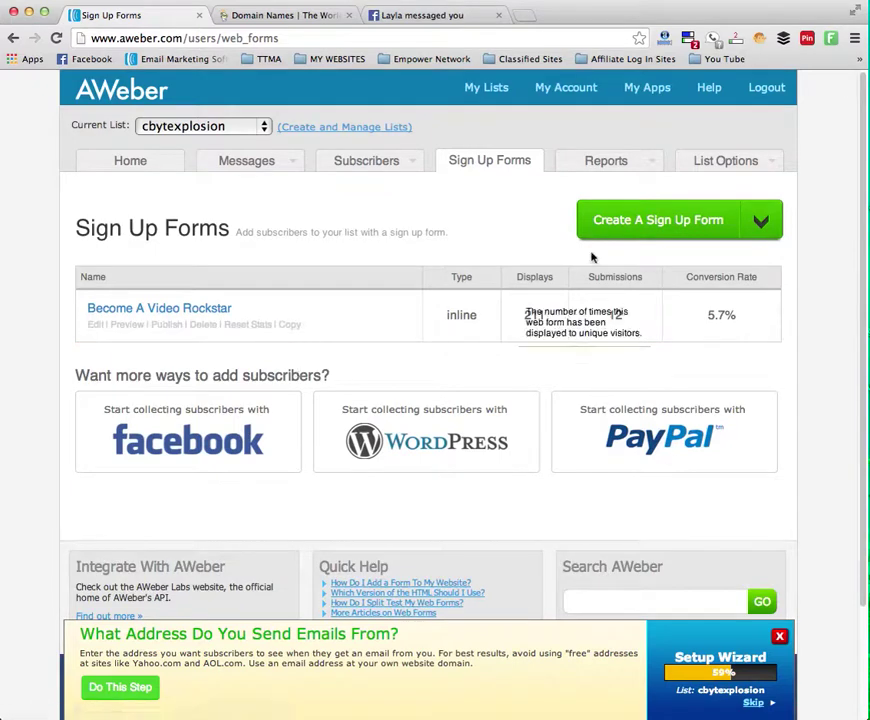
# Step: Create a new sign-up form and load the popular Modern template in red
pyautogui.click(660, 219)
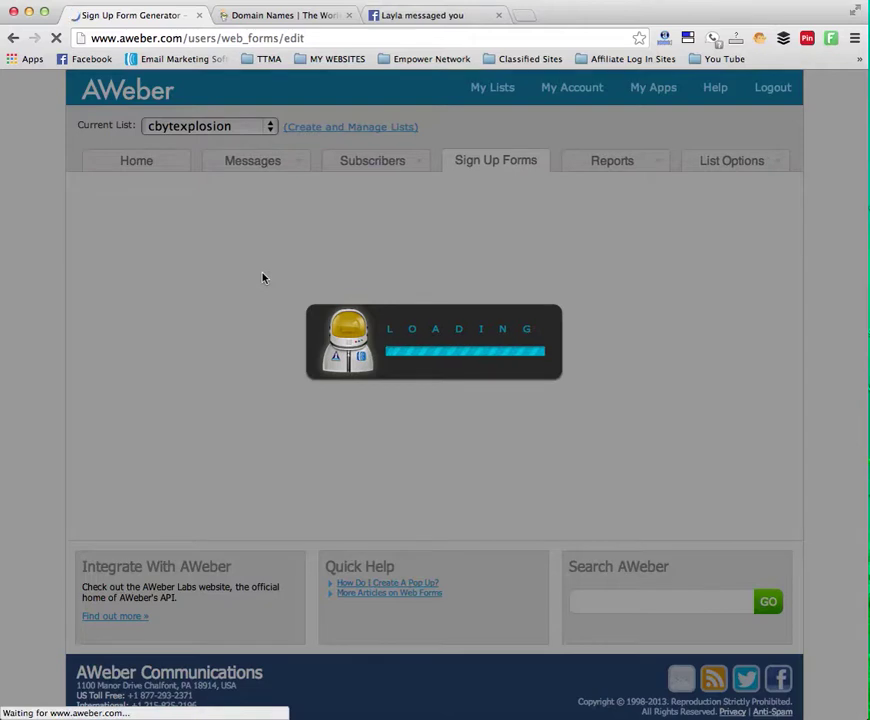
pyautogui.scroll(-3, 408, 357)
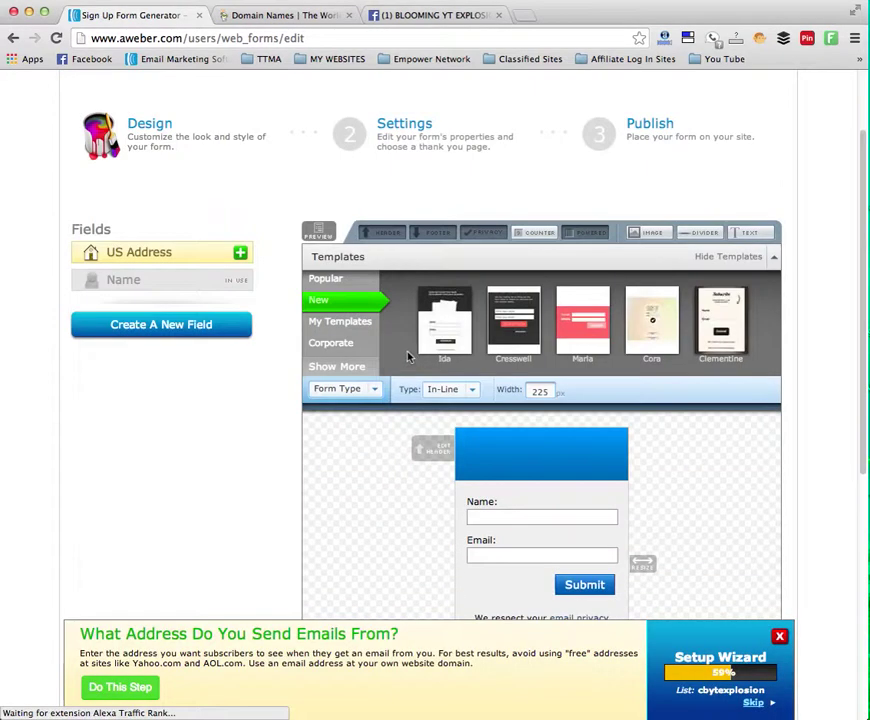
pyautogui.click(323, 279)
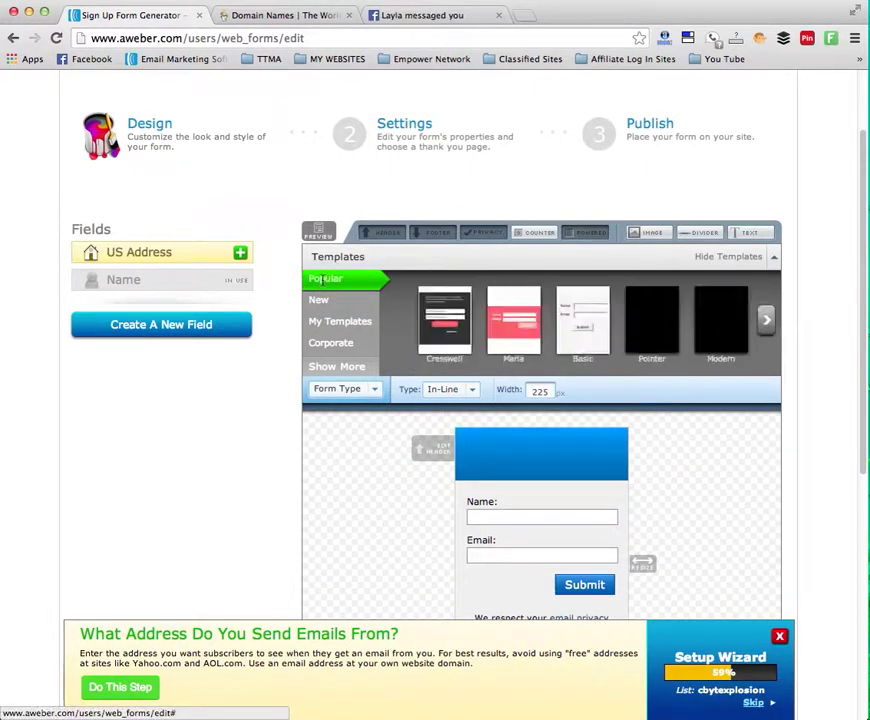
pyautogui.click(721, 322)
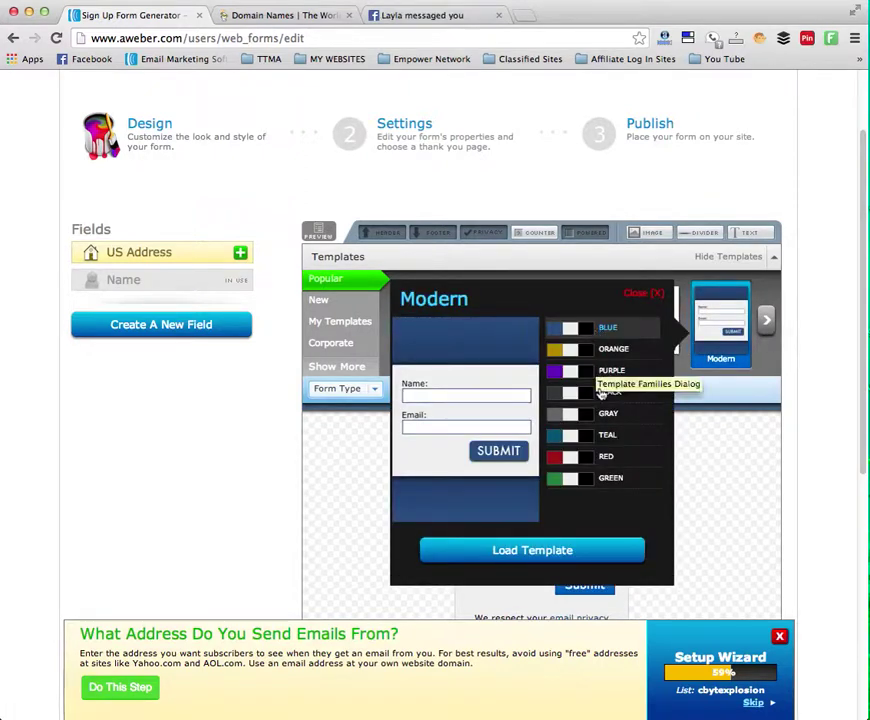
pyautogui.click(587, 459)
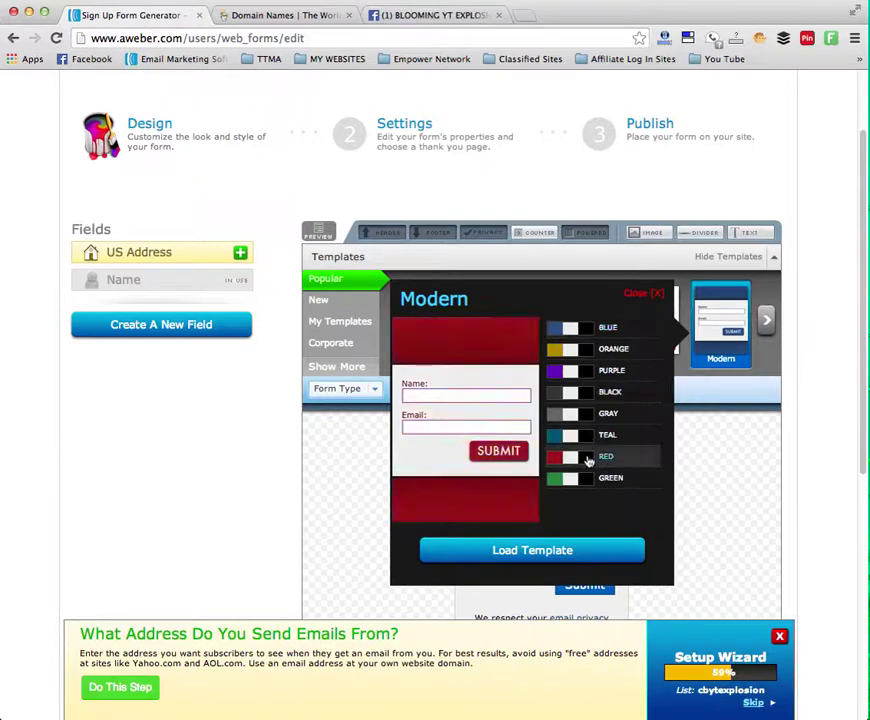
pyautogui.click(572, 562)
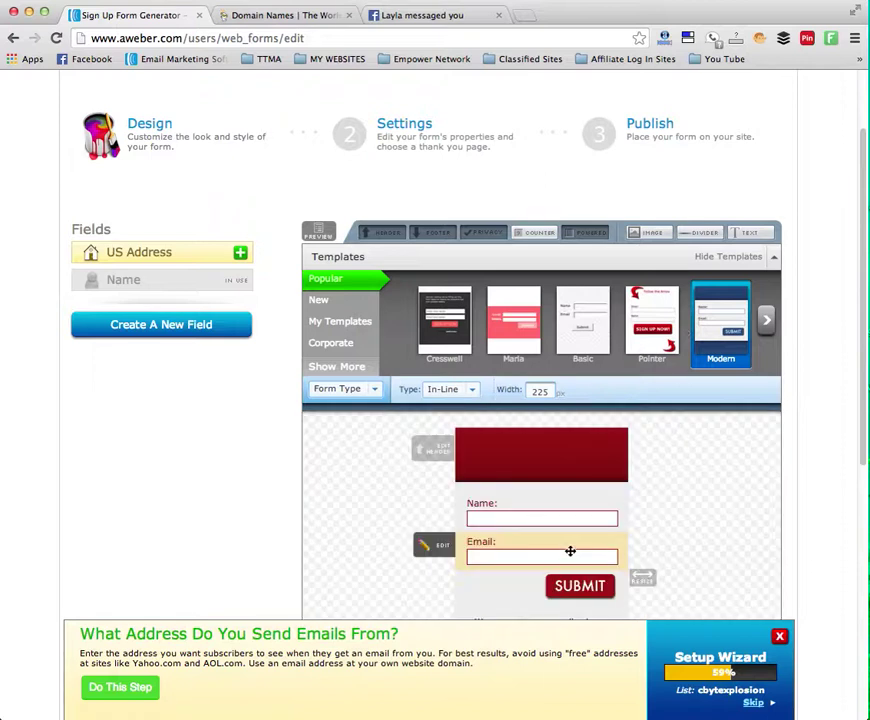
# Step: Remove the Email Marketing by AWeber line and the email privacy line from the form
pyautogui.scroll(-3, 568, 553)
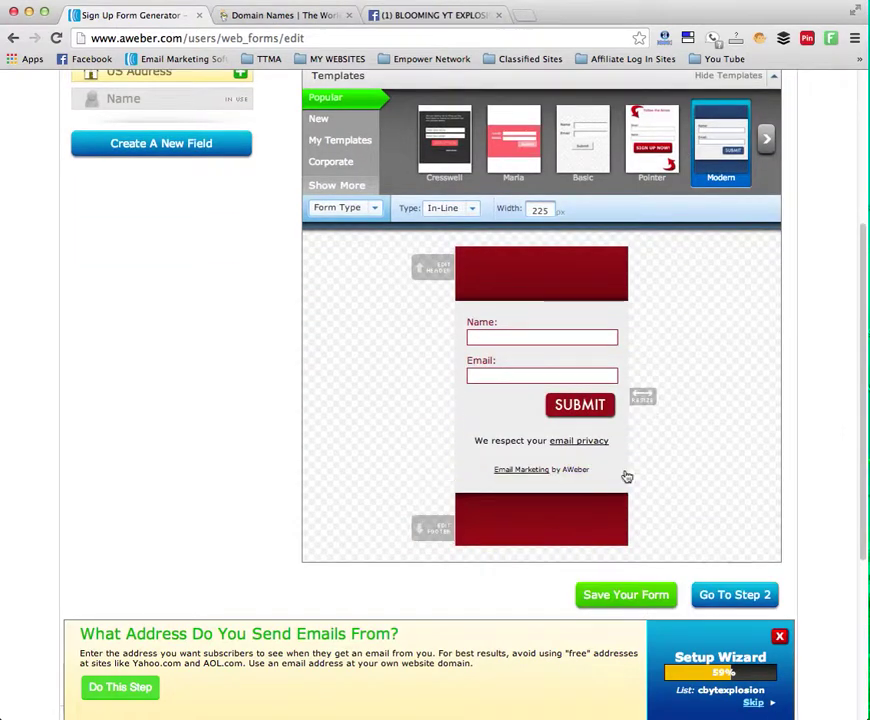
pyautogui.click(620, 464)
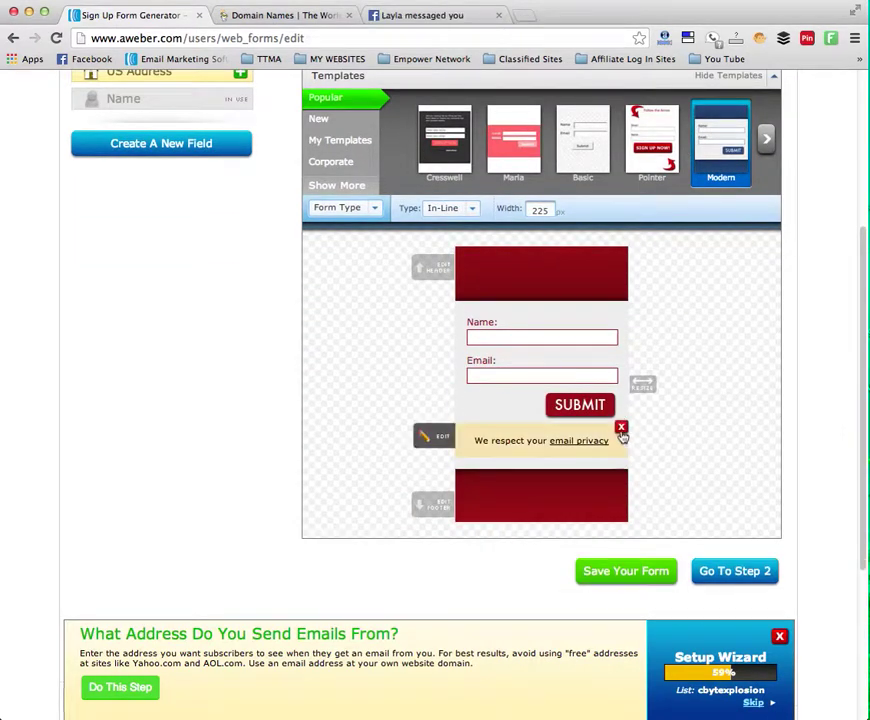
pyautogui.click(621, 432)
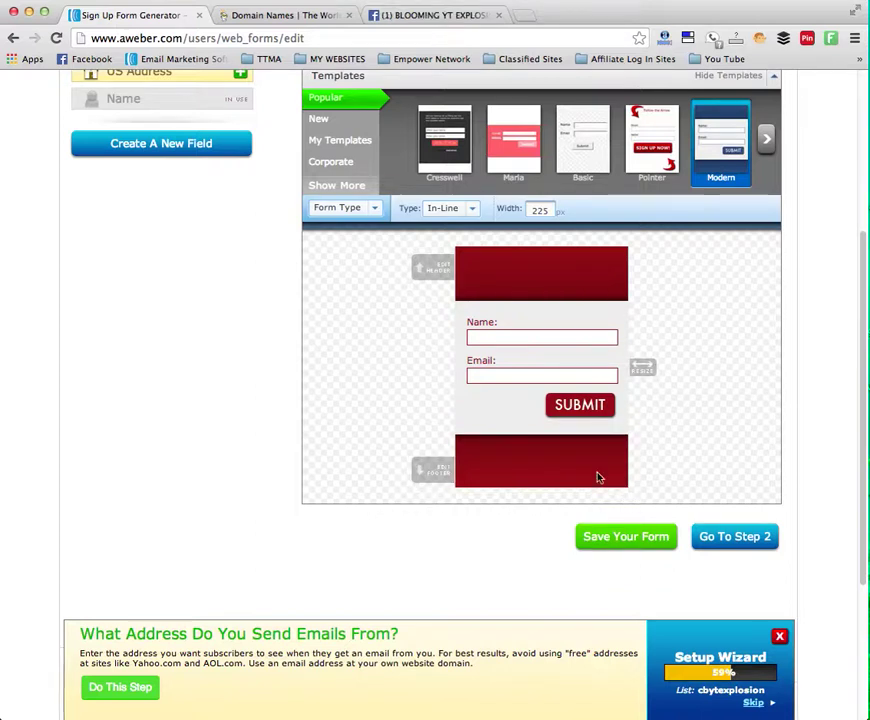
# Step: Add an image placeholder to the sign-up form
pyautogui.scroll(2, 720, 500)
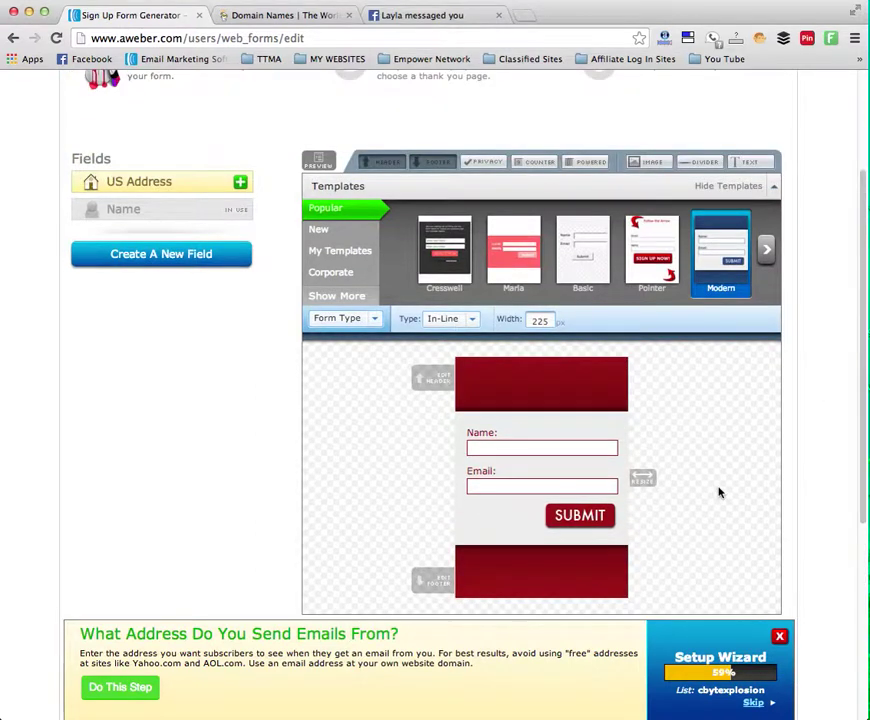
pyautogui.click(655, 165)
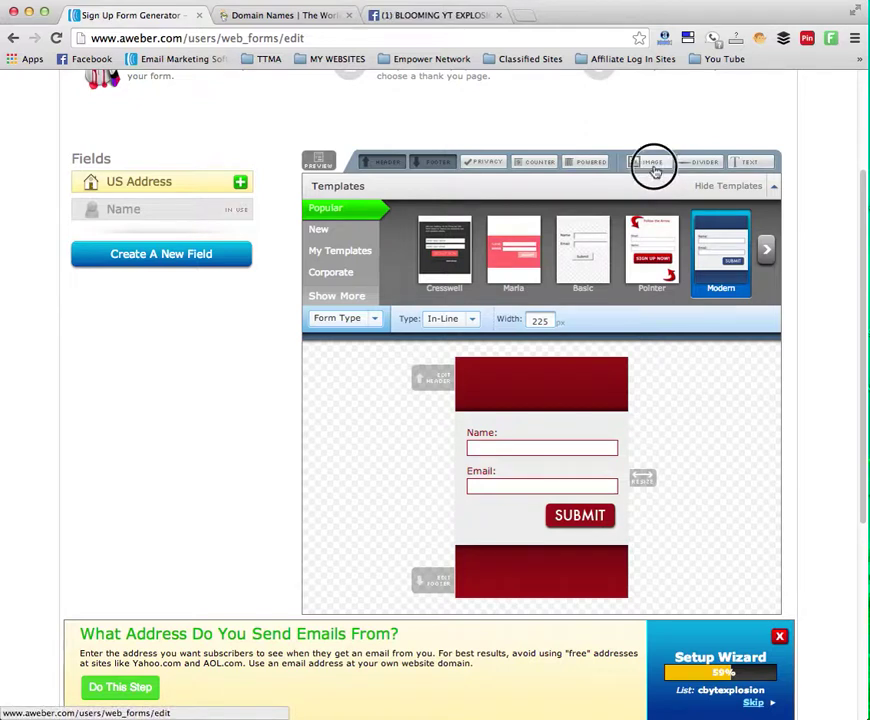
pyautogui.scroll(-1, 472, 502)
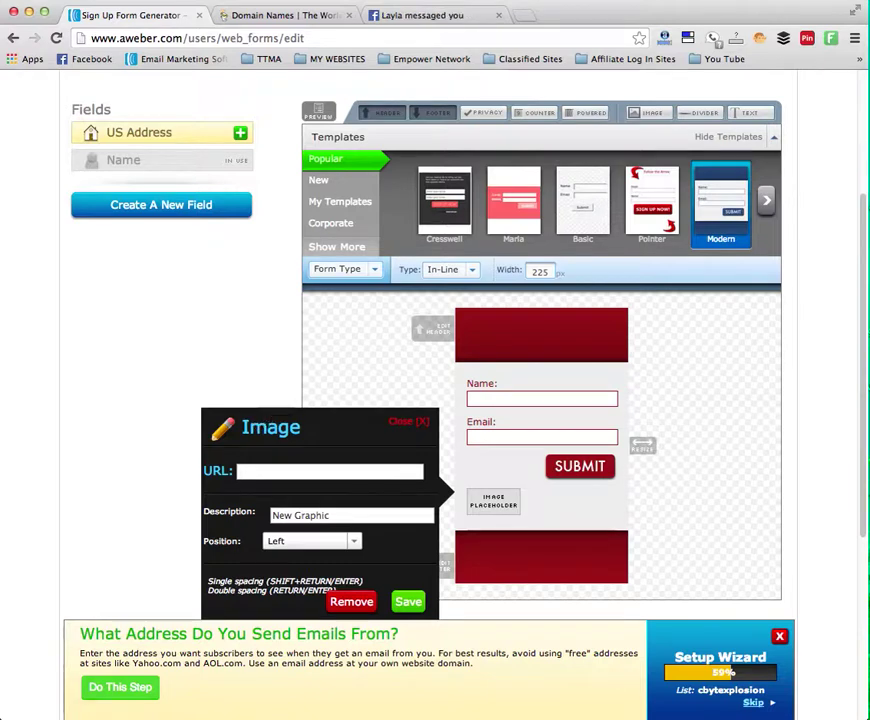
# Step: Open imageshack.us in a new browser tab, sign out, and log back in with Facebook
pyautogui.click(527, 17)
pyautogui.click(448, 37)
pyautogui.write('imageshack.us')
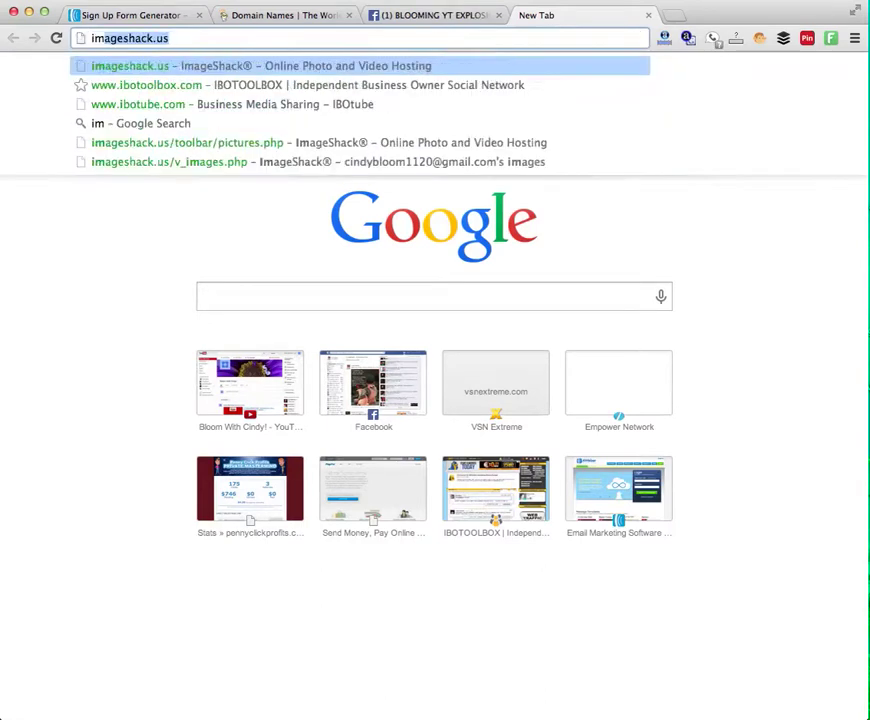
pyautogui.press('Return')
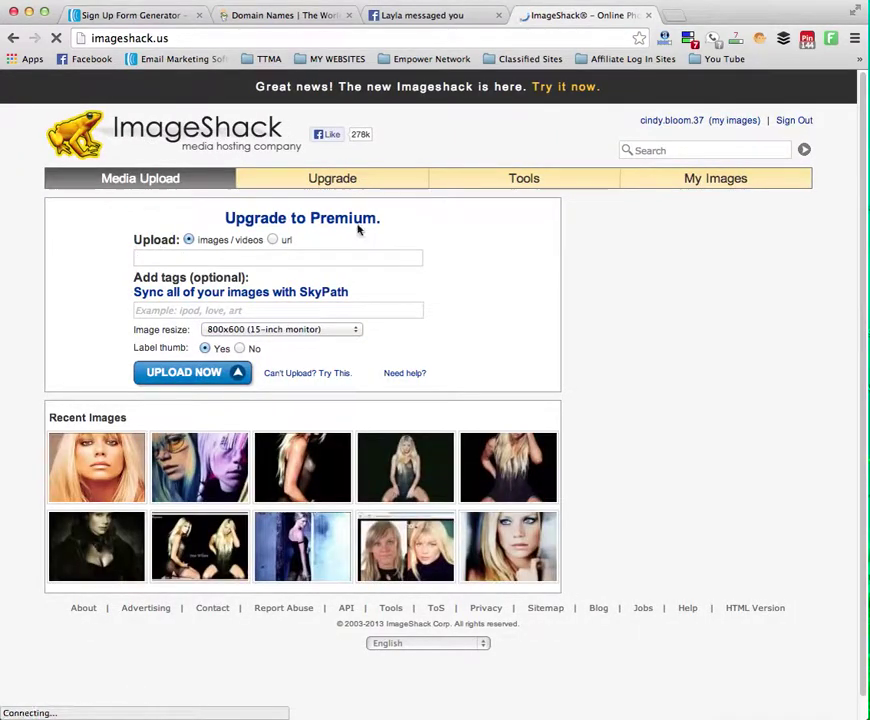
pyautogui.click(790, 121)
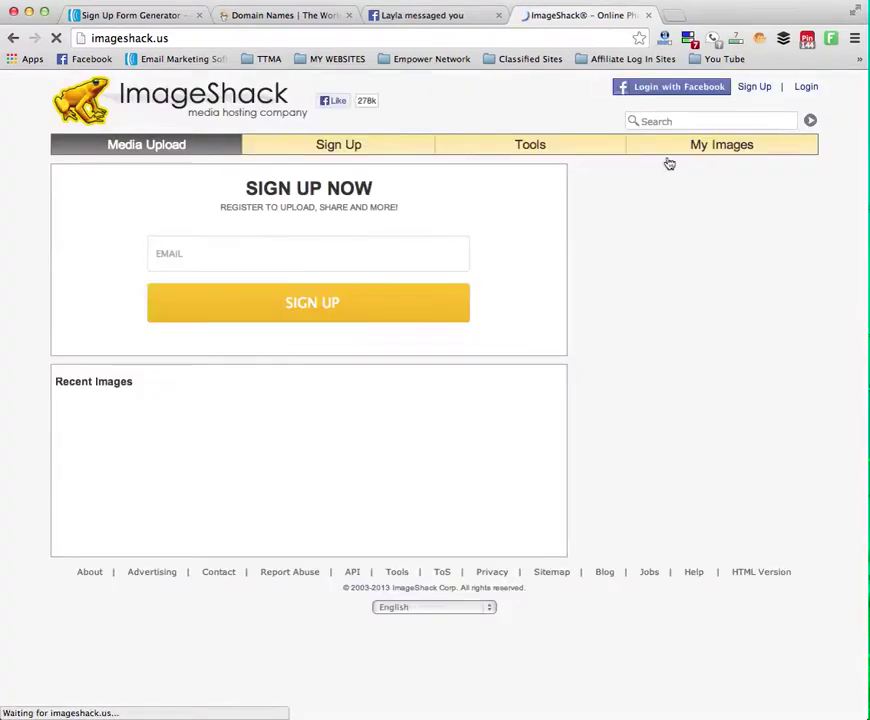
pyautogui.click(670, 86)
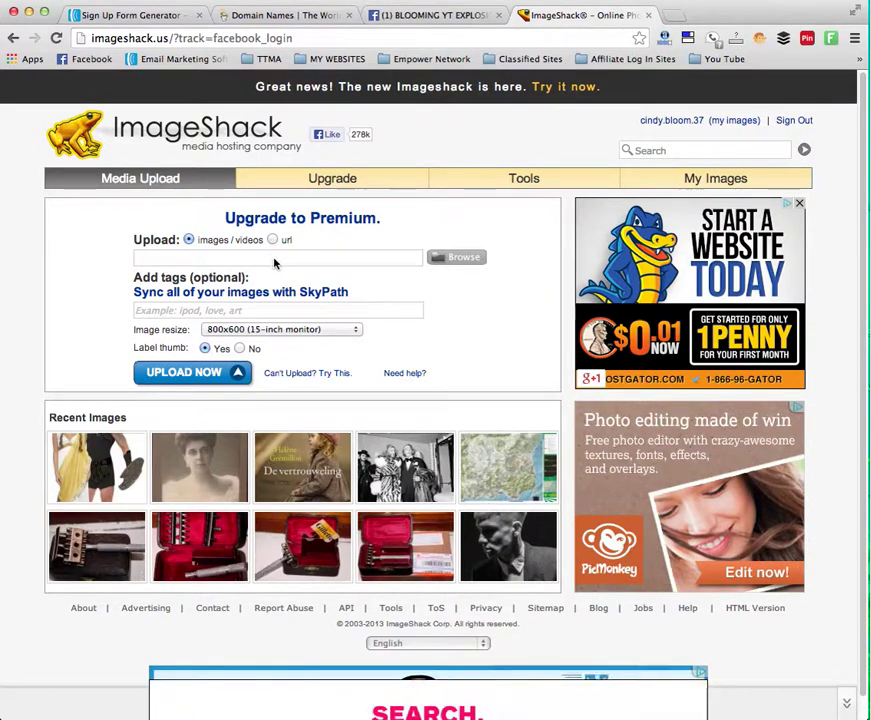
# Step: Search Google Images for "yt explosion code" in a new browser tab
pyautogui.click(673, 17)
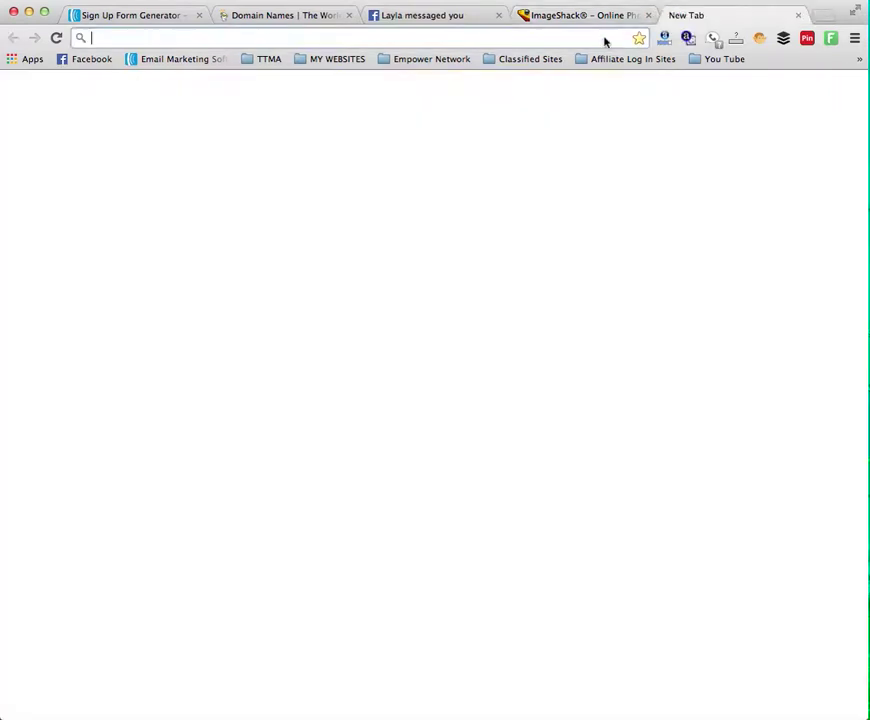
pyautogui.write('you')
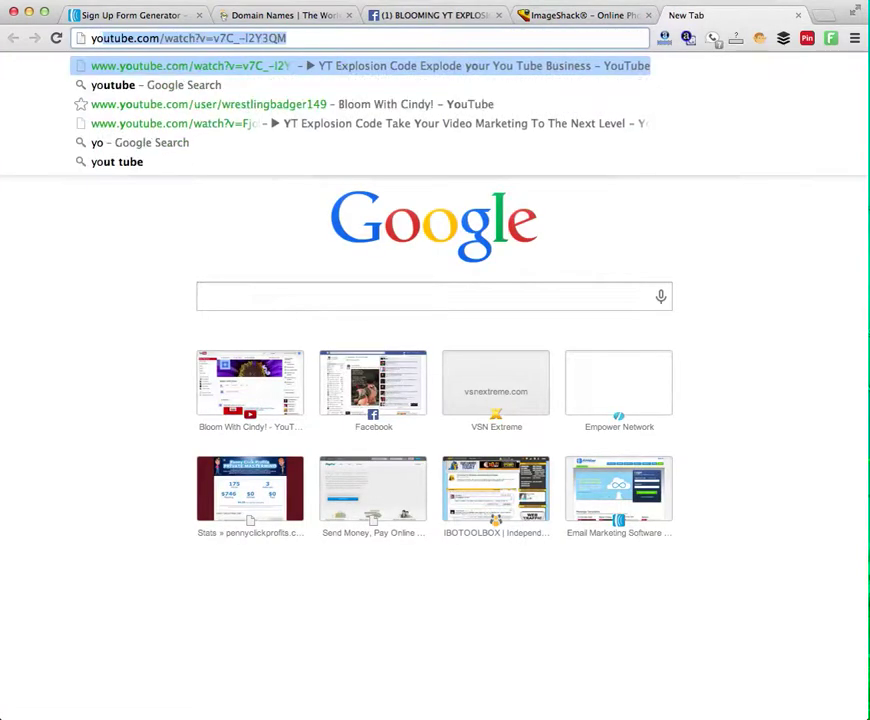
pyautogui.press('BackSpace')
pyautogui.press('BackSpace')
pyautogui.press('BackSpace')
pyautogui.write('t exp')
pyautogui.press('Return')
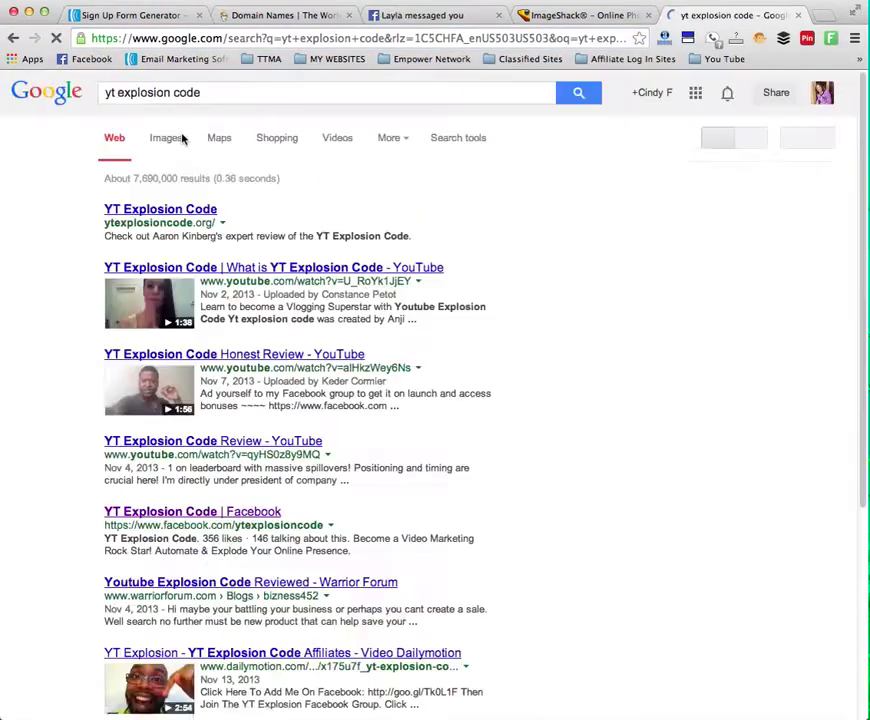
pyautogui.click(167, 140)
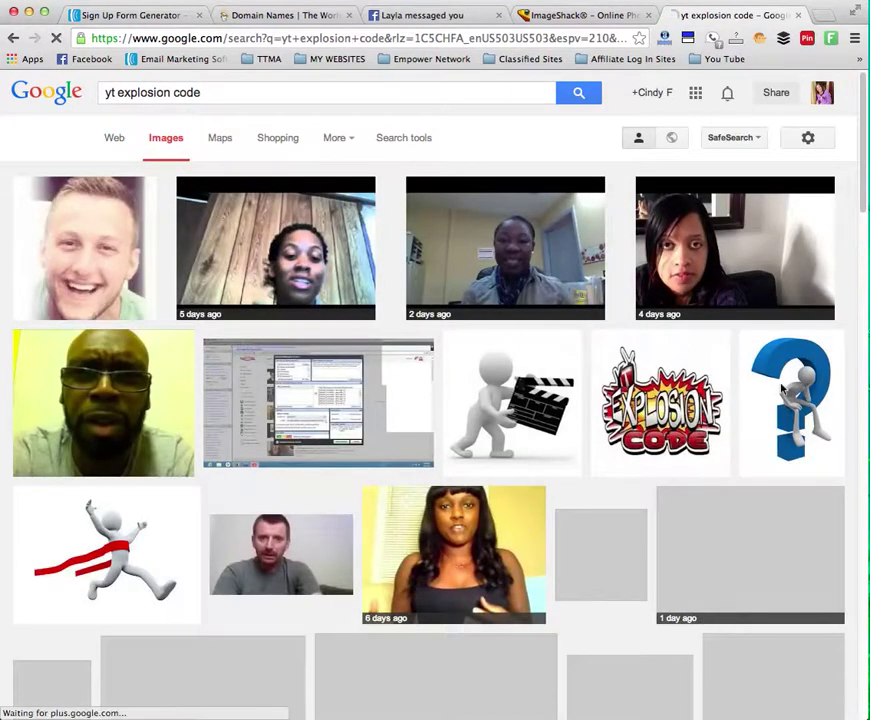
# Step: Open the Explosion Code logo image in a new tab, select its full web address, and close that tab
pyautogui.scroll(-1, 554, 331)
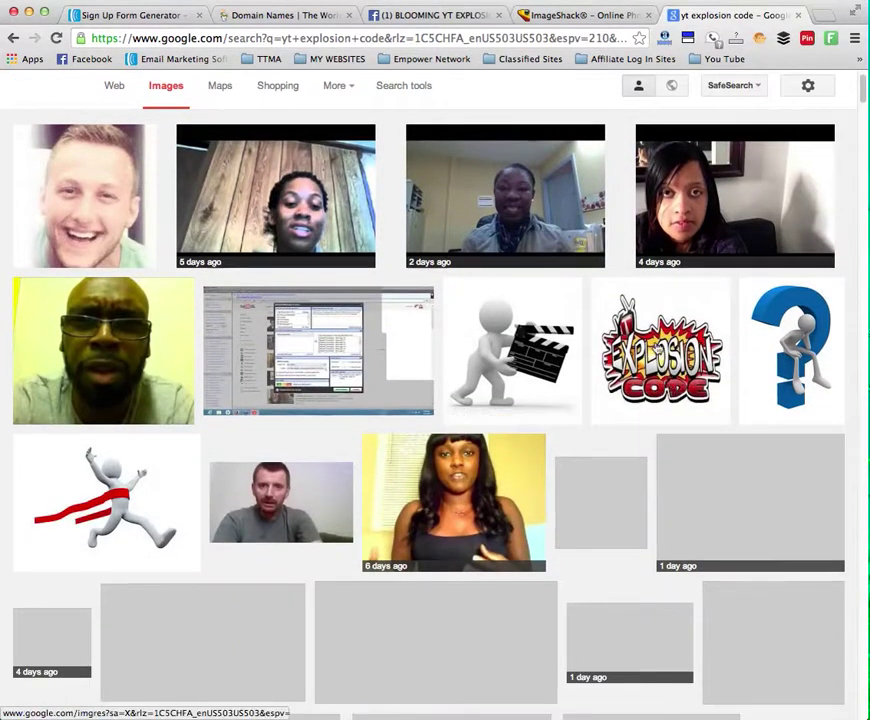
pyautogui.rightClick(659, 352)
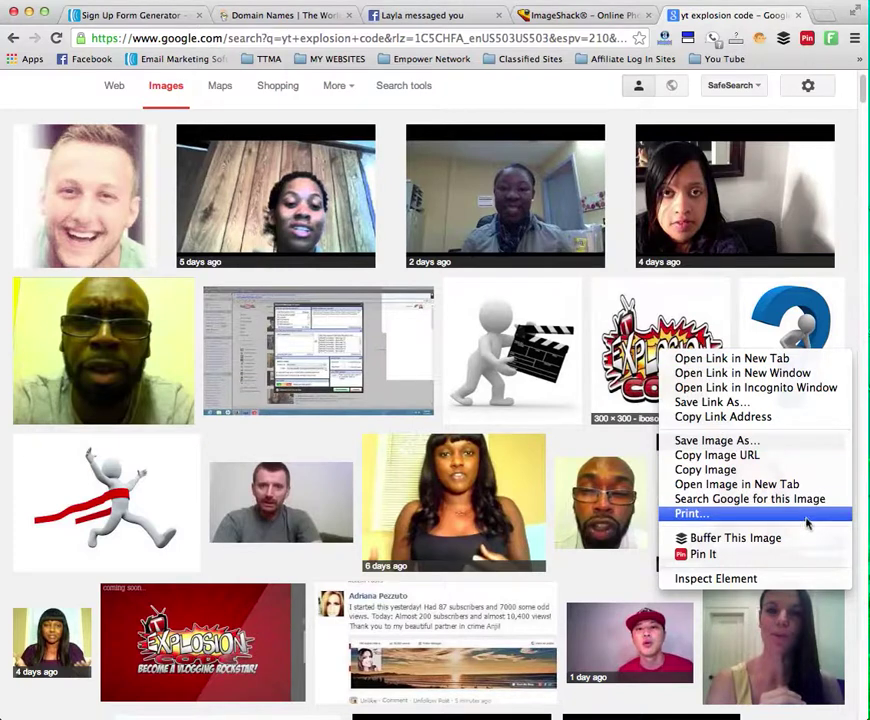
pyautogui.click(799, 488)
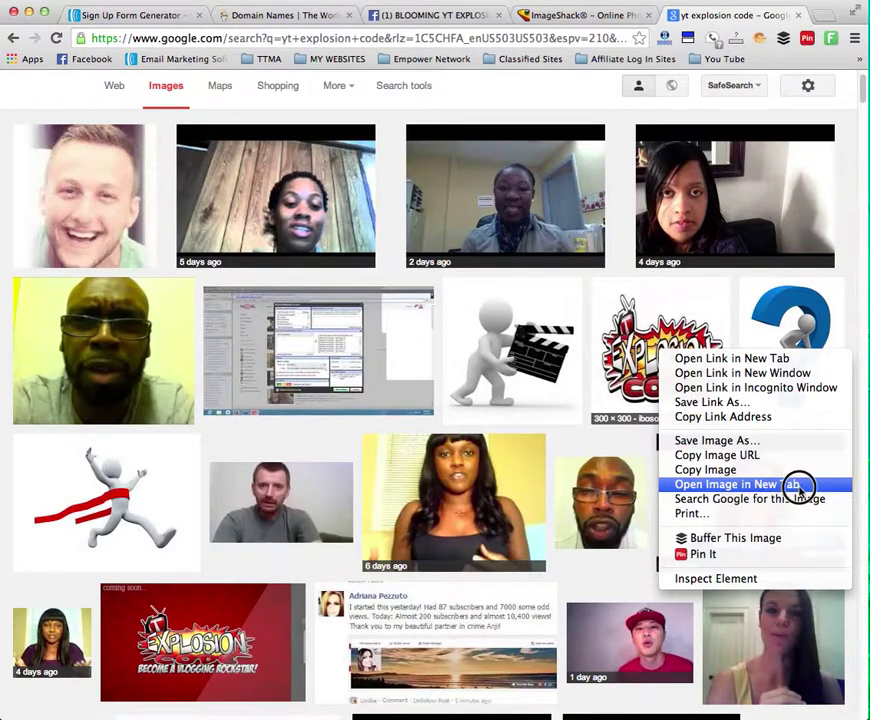
pyautogui.click(731, 17)
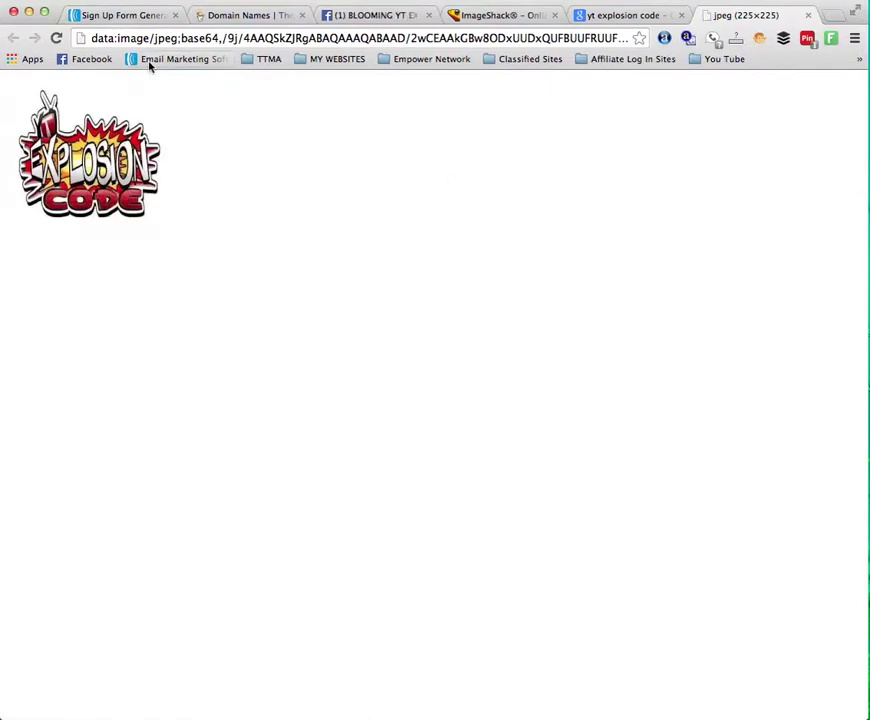
pyautogui.moveTo(95, 36); pyautogui.dragTo(815, 38)
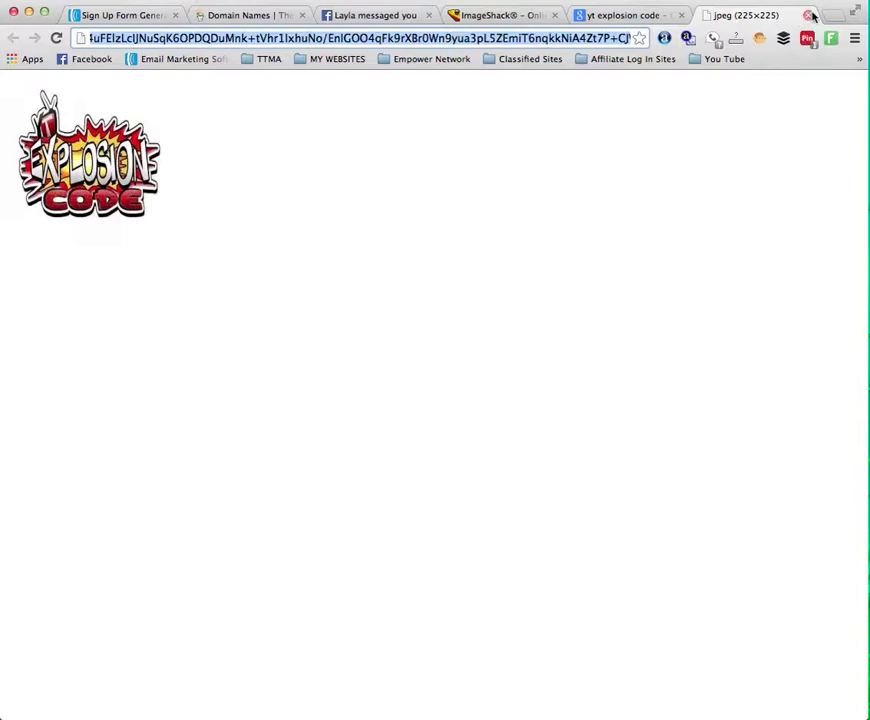
pyautogui.click(808, 15)
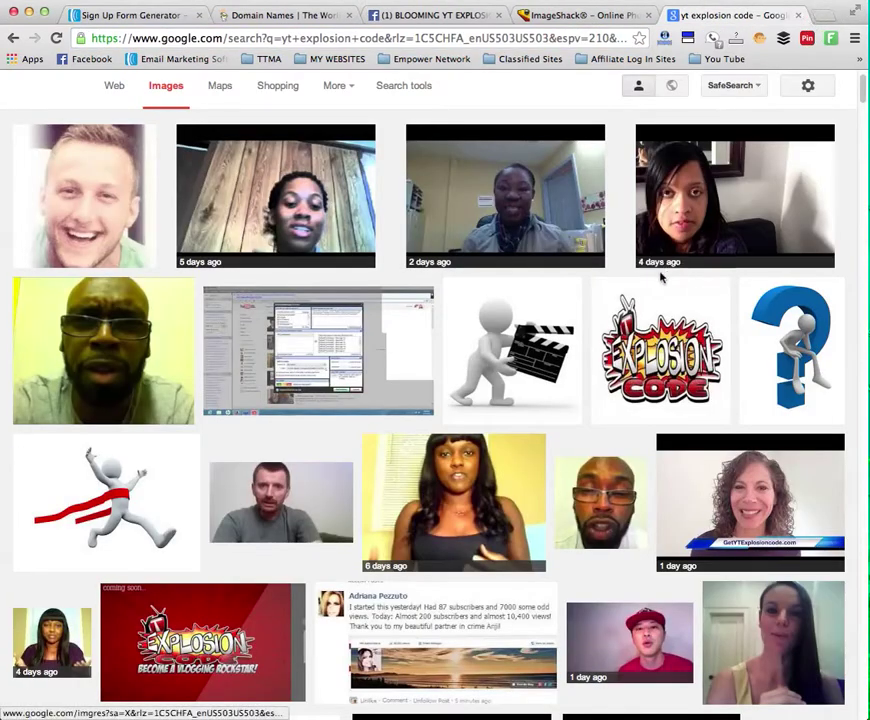
# Step: Look through the Google image results for other YT Explosion Code graphics
pyautogui.scroll(-3, 614, 285)
pyautogui.scroll(-10, 614, 285)
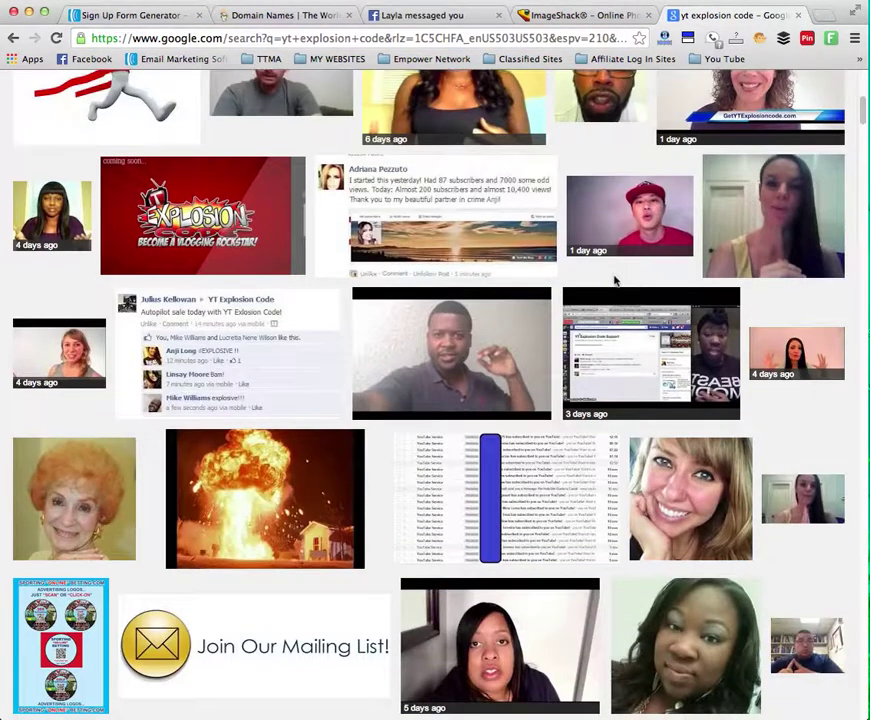
pyautogui.scroll(-8, 614, 285)
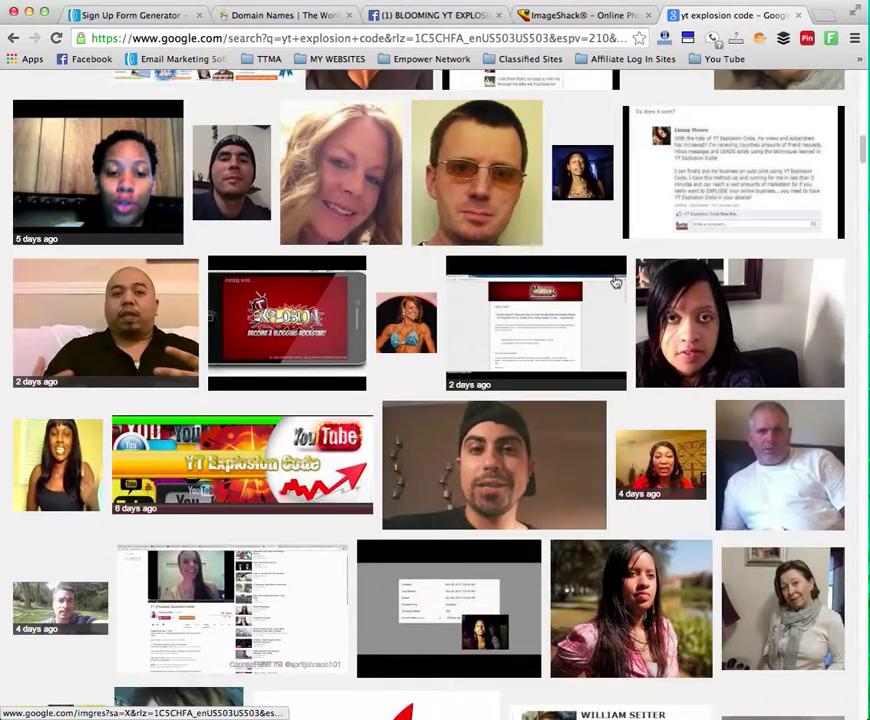
pyautogui.scroll(-10, 614, 281)
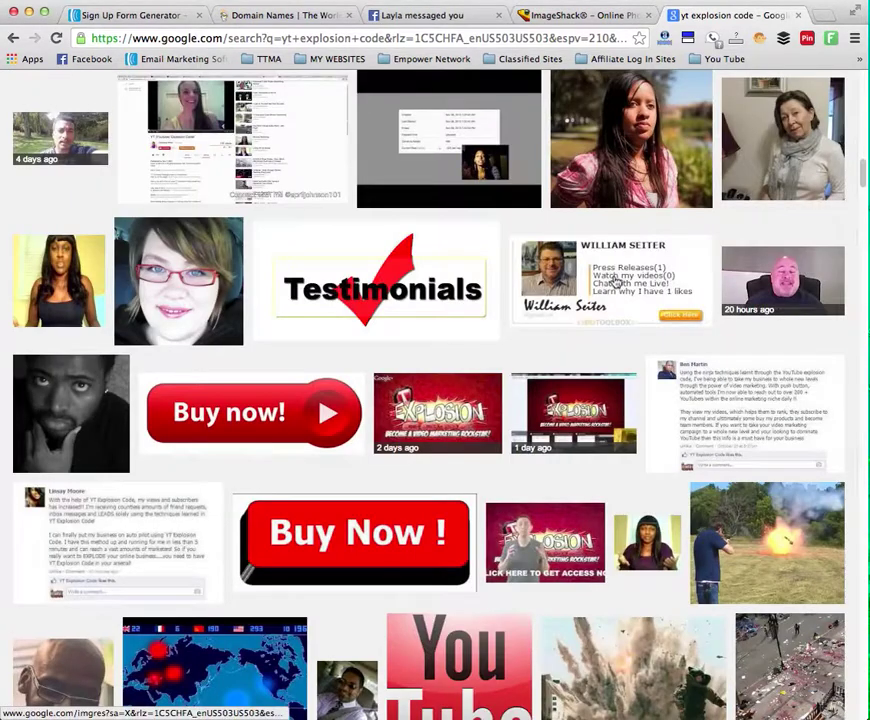
pyautogui.scroll(-14, 614, 283)
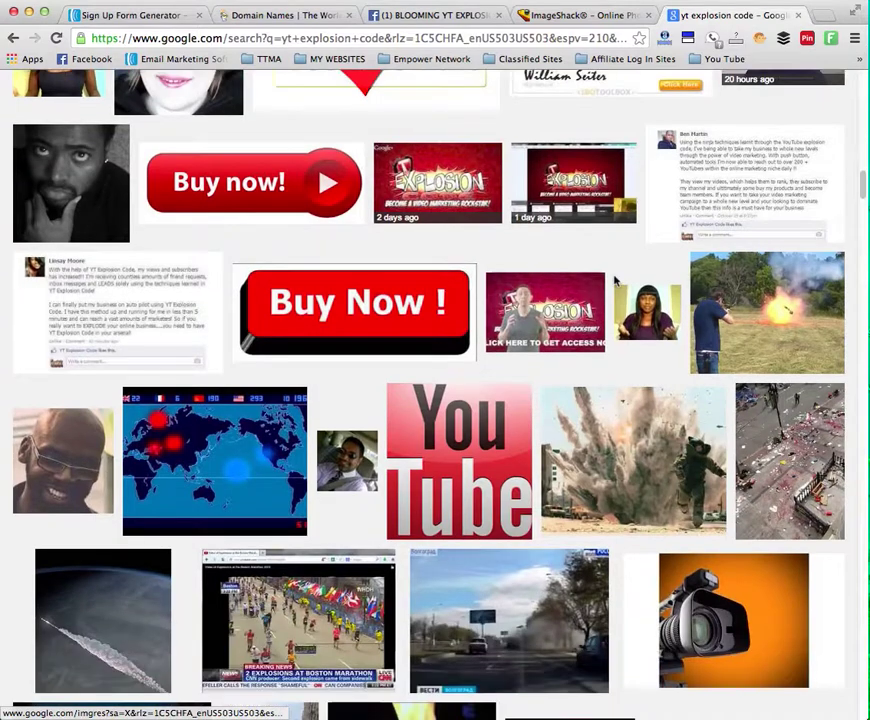
pyautogui.scroll(-5, 615, 283)
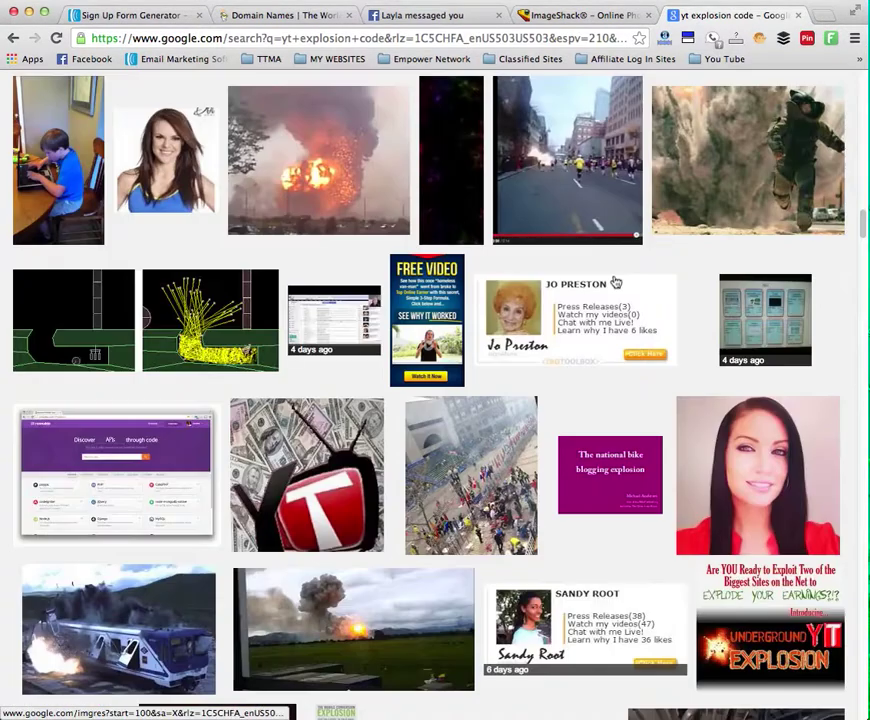
pyautogui.scroll(-9, 615, 283)
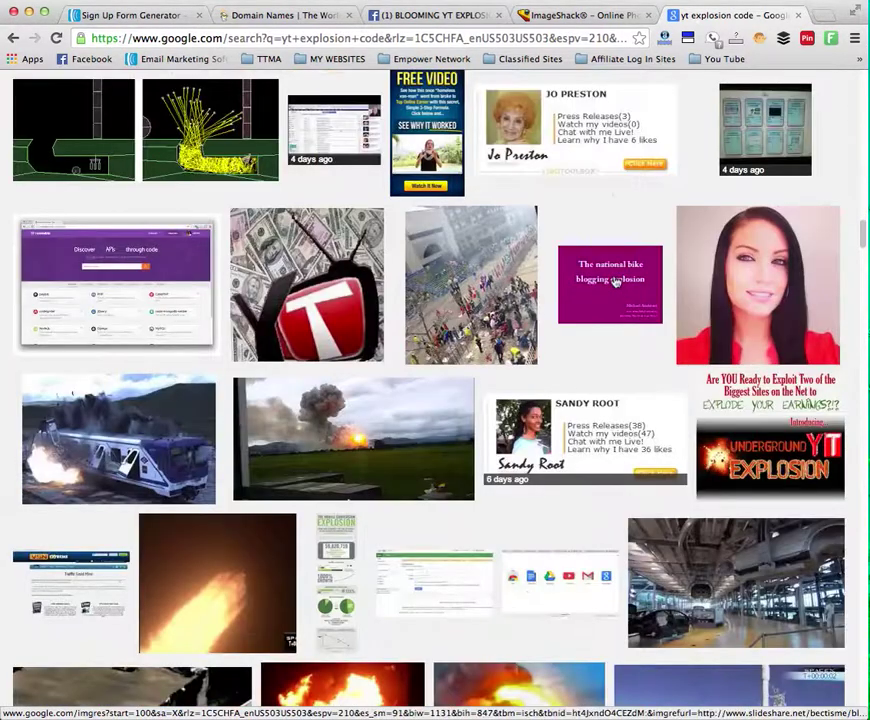
pyautogui.scroll(11, 615, 283)
pyautogui.scroll(20, 615, 283)
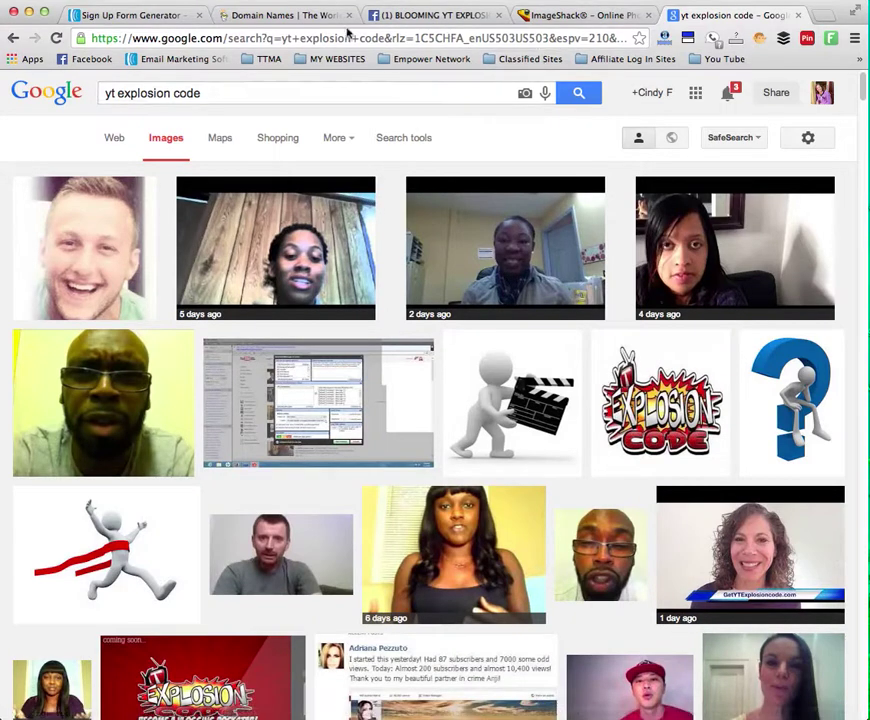
# Step: Return to ImageShack, browse for a file to upload, and show the Desktop images in Cover Flow view
pyautogui.click(594, 16)
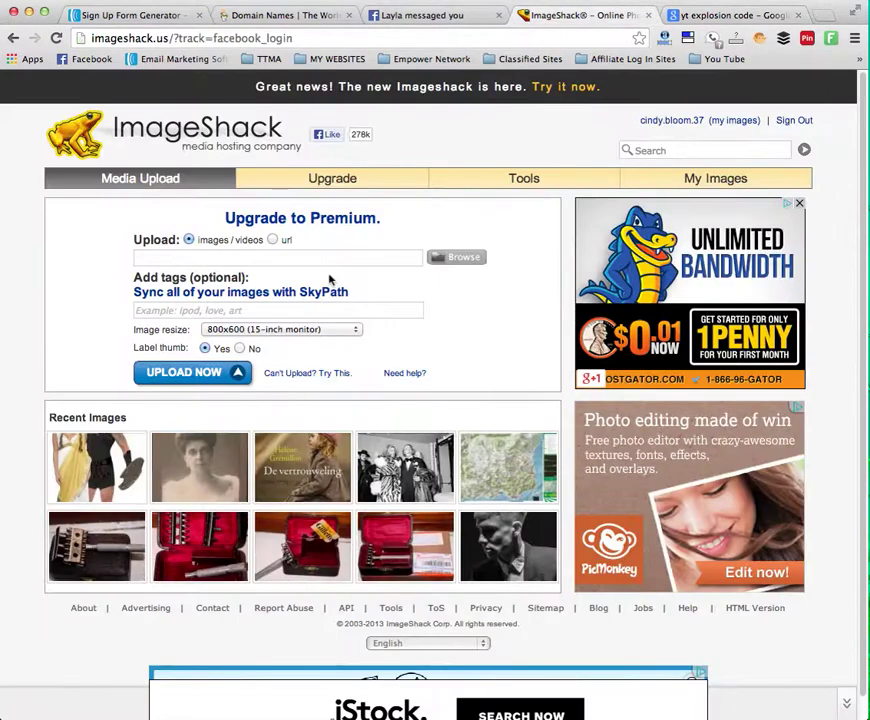
pyautogui.click(467, 258)
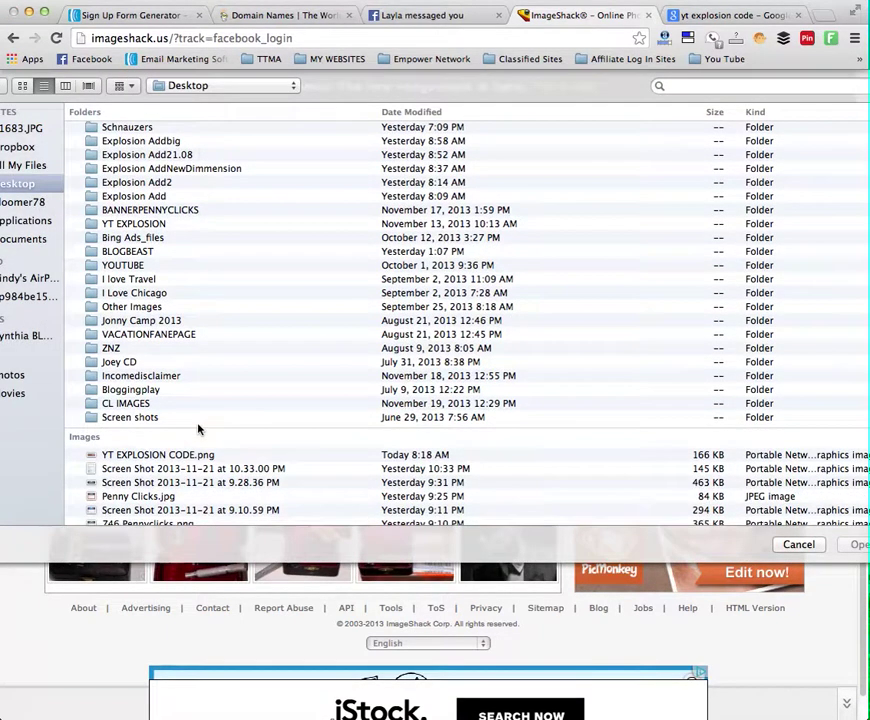
pyautogui.scroll(-2, 198, 428)
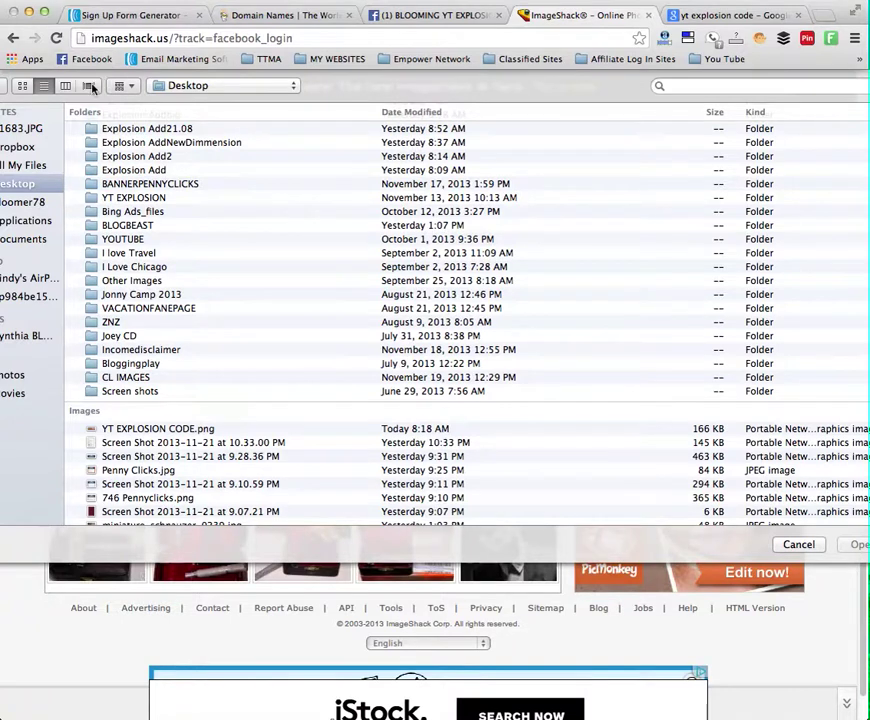
pyautogui.scroll(-5, 125, 402)
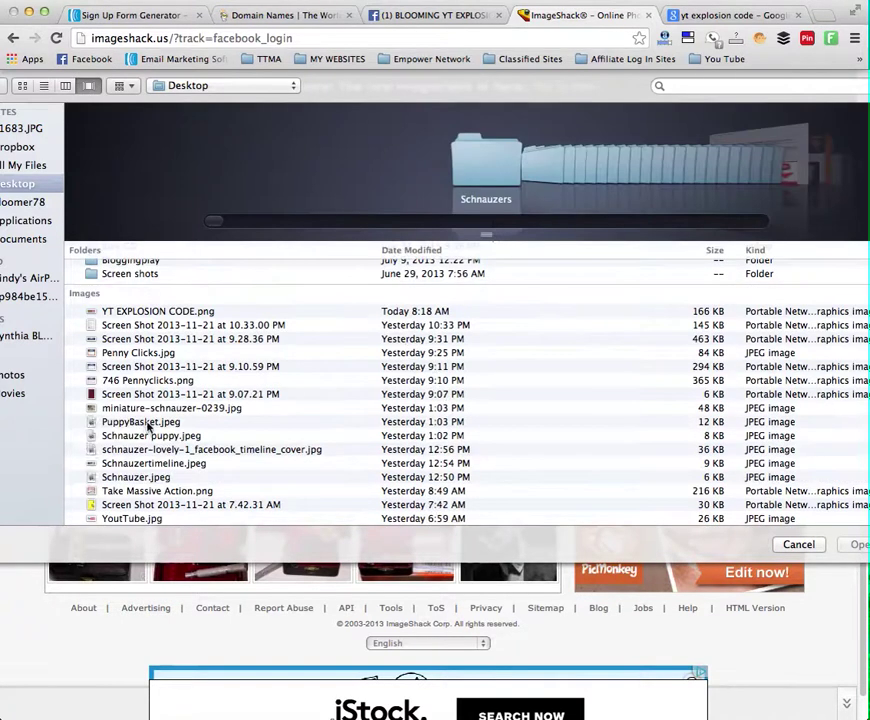
# Step: Preview the candidate images on the Desktop and choose YT OFFICIAL LAUNCH.jpg as the file to upload
pyautogui.click(129, 314)
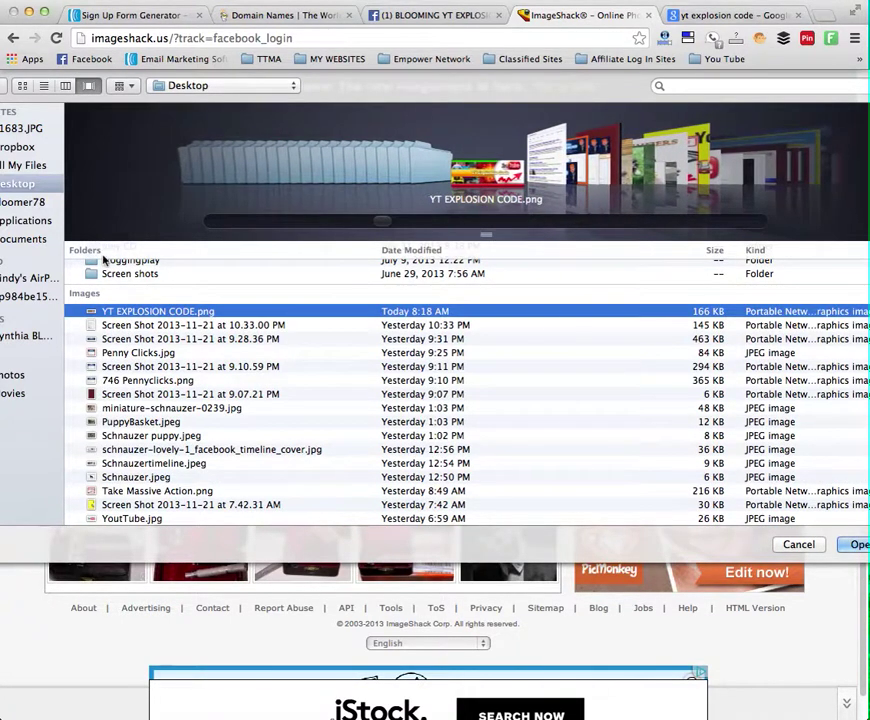
pyautogui.click(108, 325)
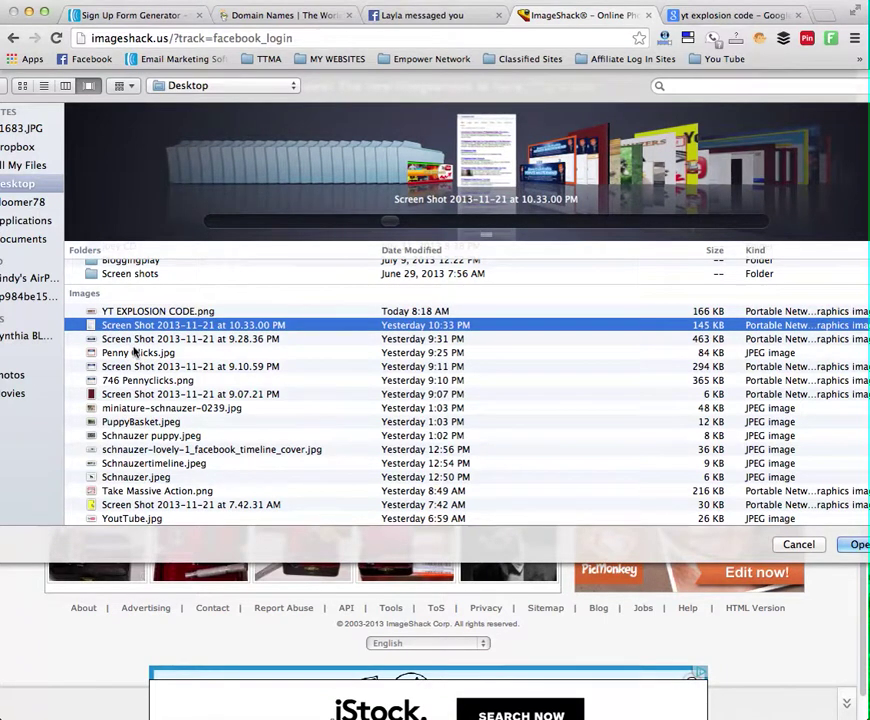
pyautogui.scroll(-2, 133, 350)
pyautogui.scroll(-3, 140, 360)
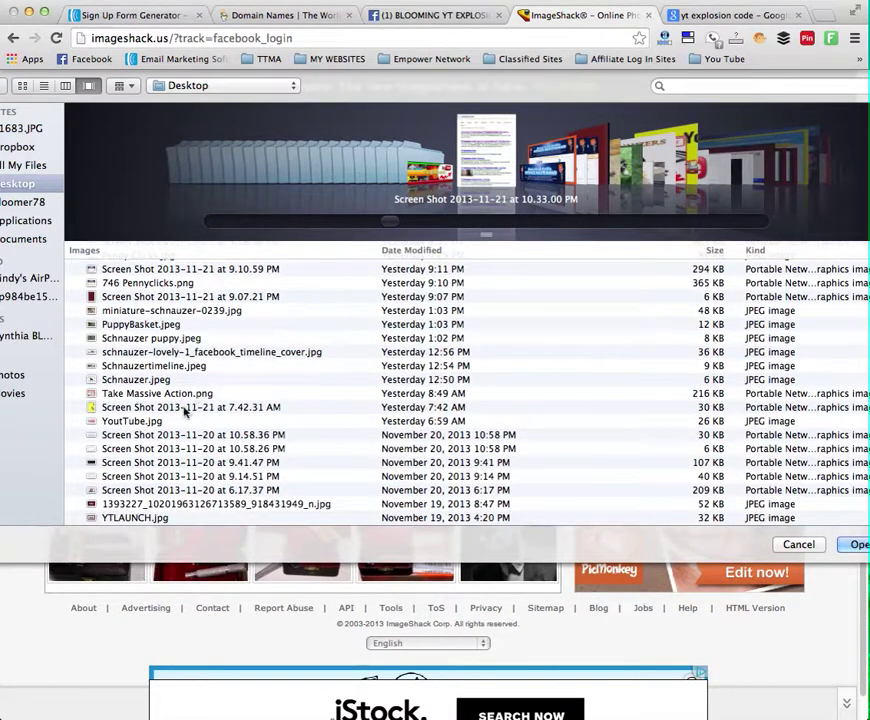
pyautogui.click(175, 424)
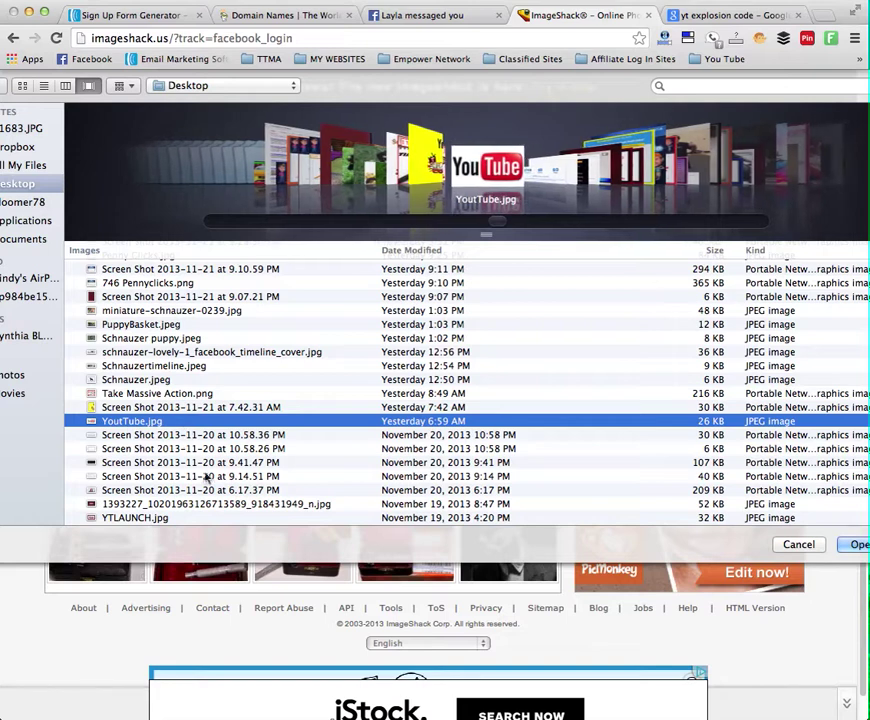
pyautogui.click(193, 515)
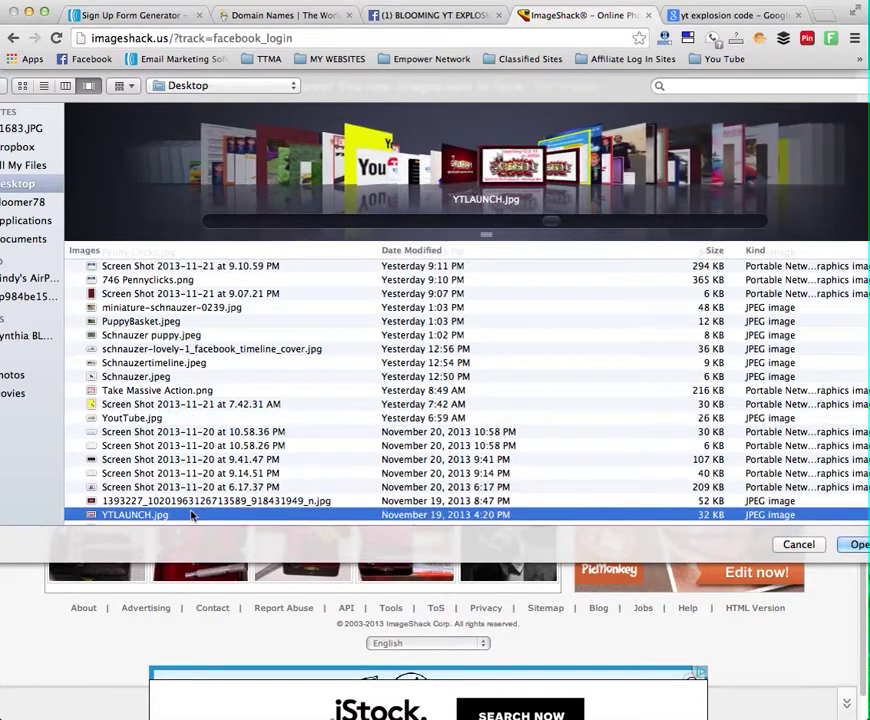
pyautogui.scroll(-1, 200, 514)
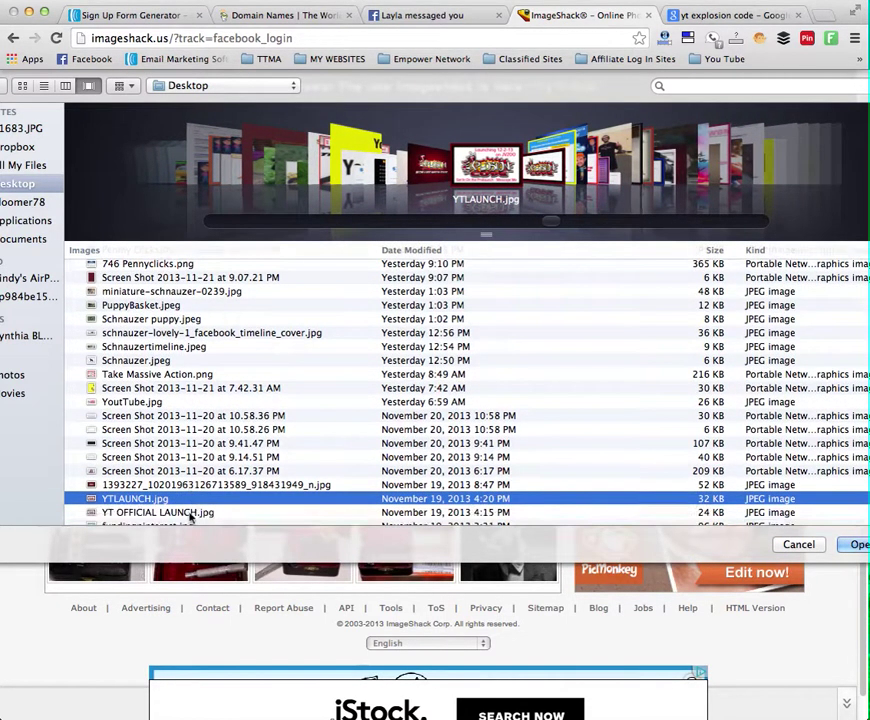
pyautogui.click(215, 512)
pyautogui.press('Return')
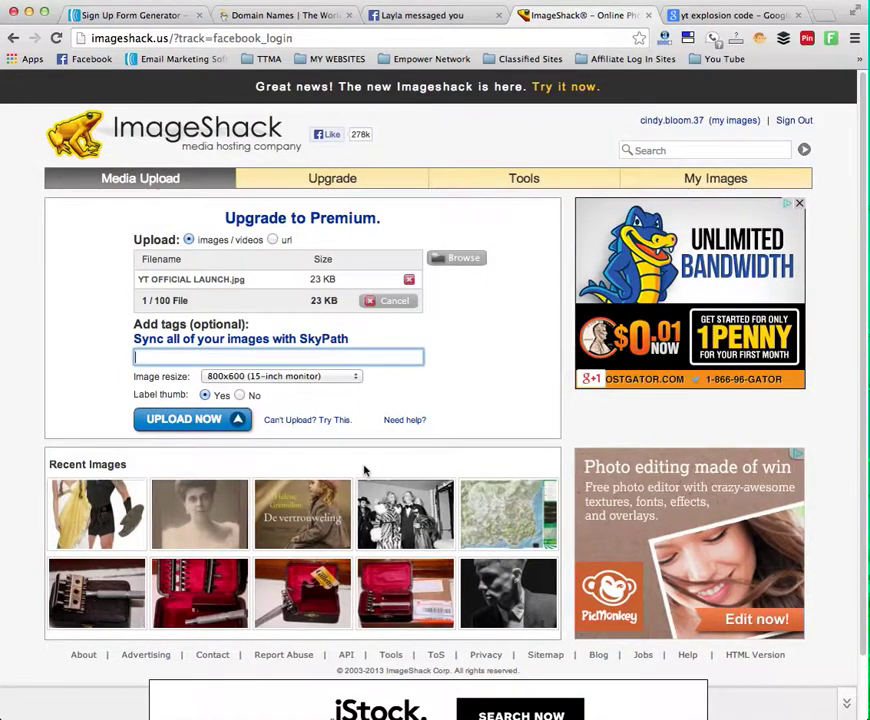
# Step: Upload the chosen image to ImageShack, continue to its image links, and view it at full size
pyautogui.click(180, 418)
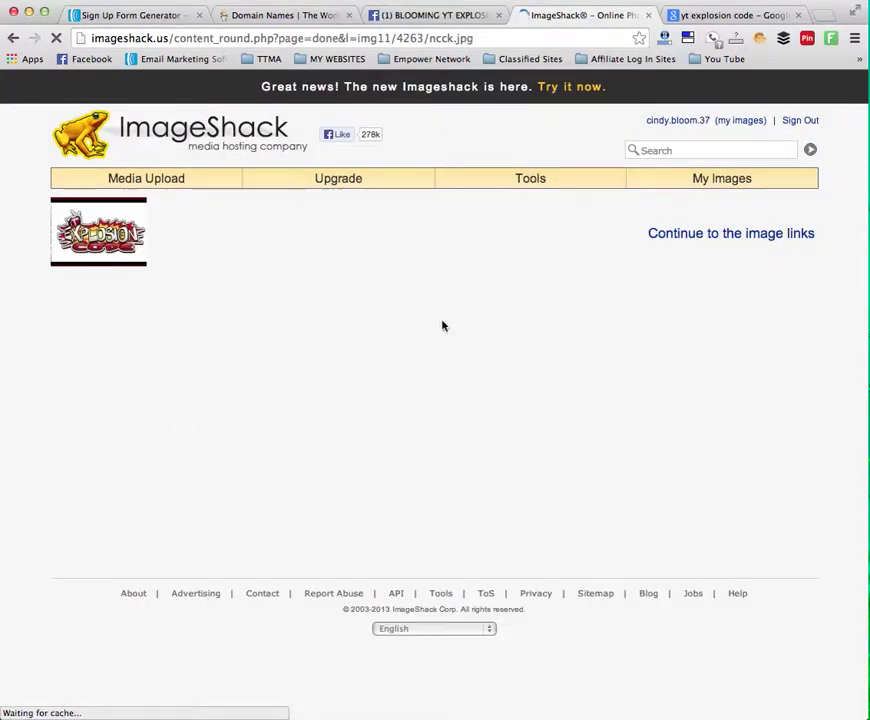
pyautogui.click(755, 236)
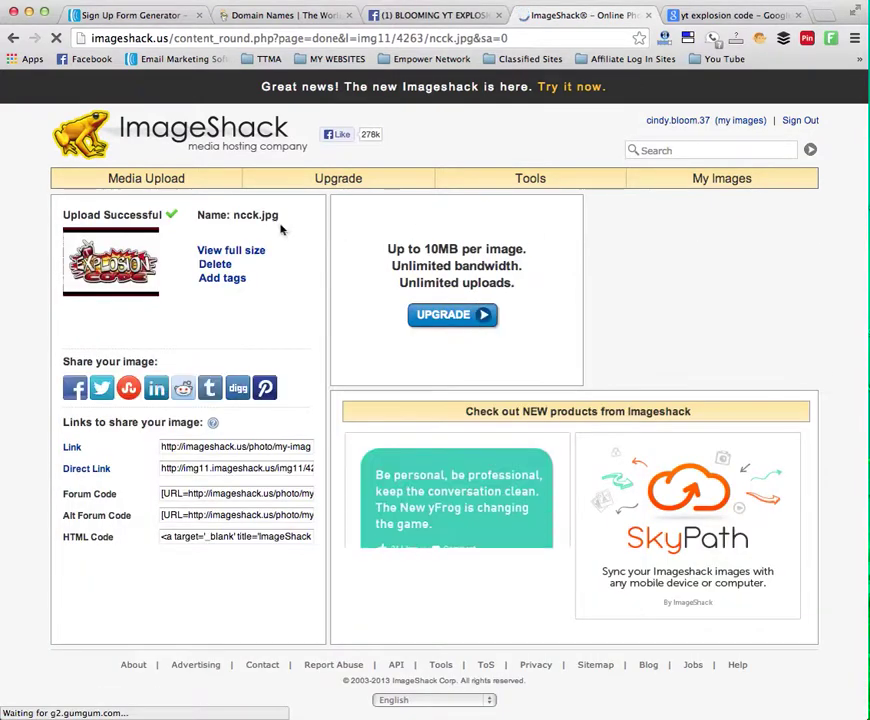
pyautogui.click(242, 254)
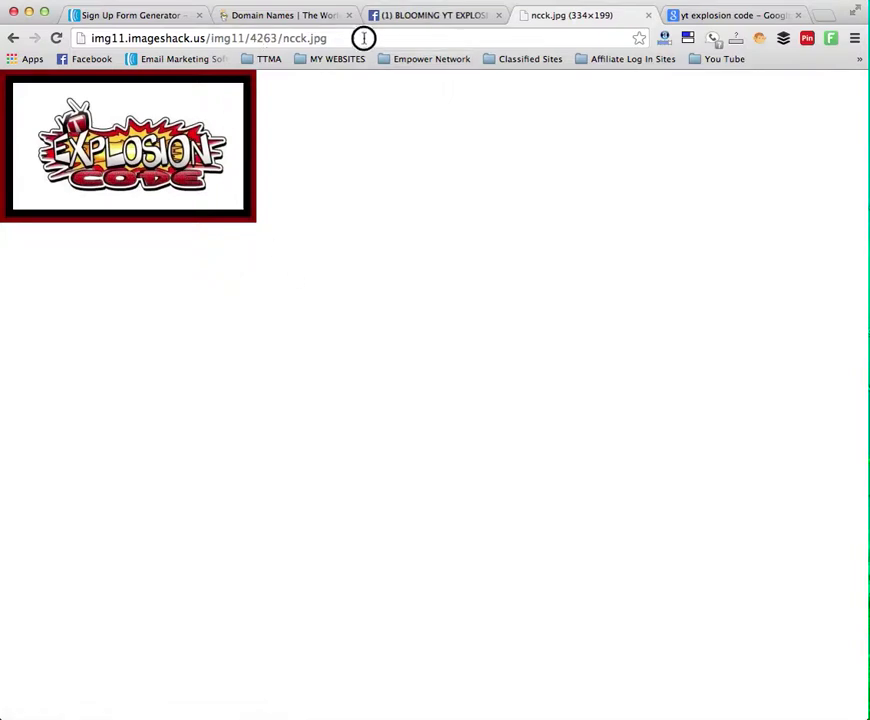
# Step: Copy the web address of the full-size hosted image ncck.jpg
pyautogui.click(365, 38)
pyautogui.rightClick(104, 36)
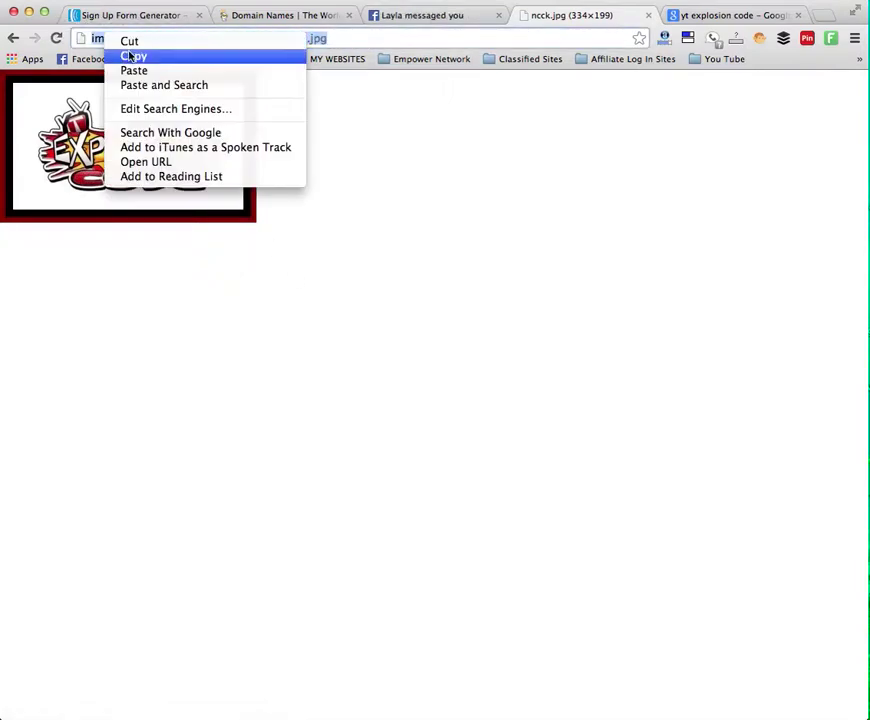
pyautogui.click(131, 57)
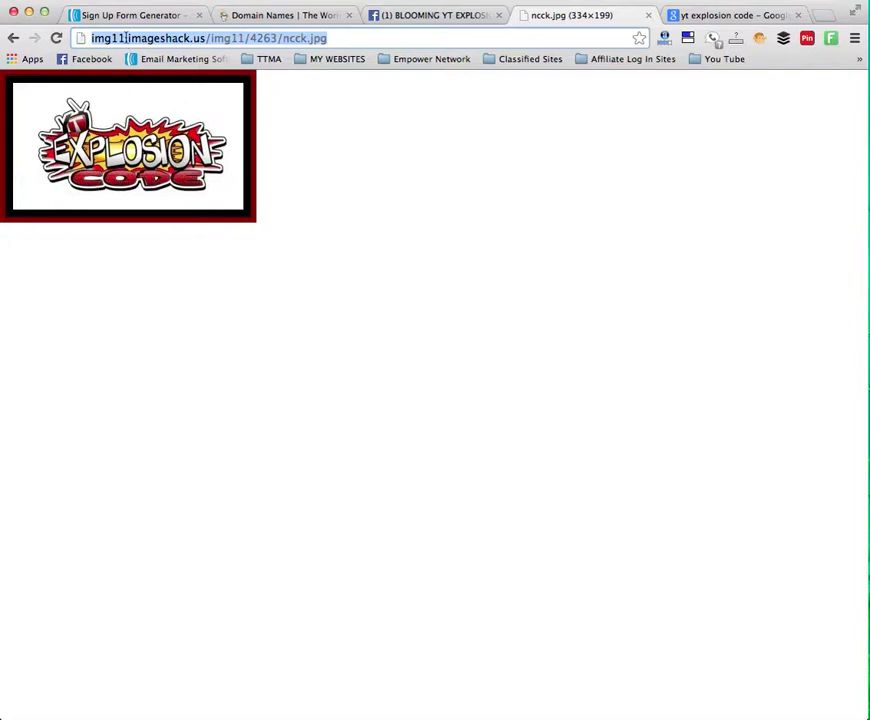
# Step: In the AWeber form's image settings, paste the copied ImageShack address as the image URL and save the image
pyautogui.click(124, 16)
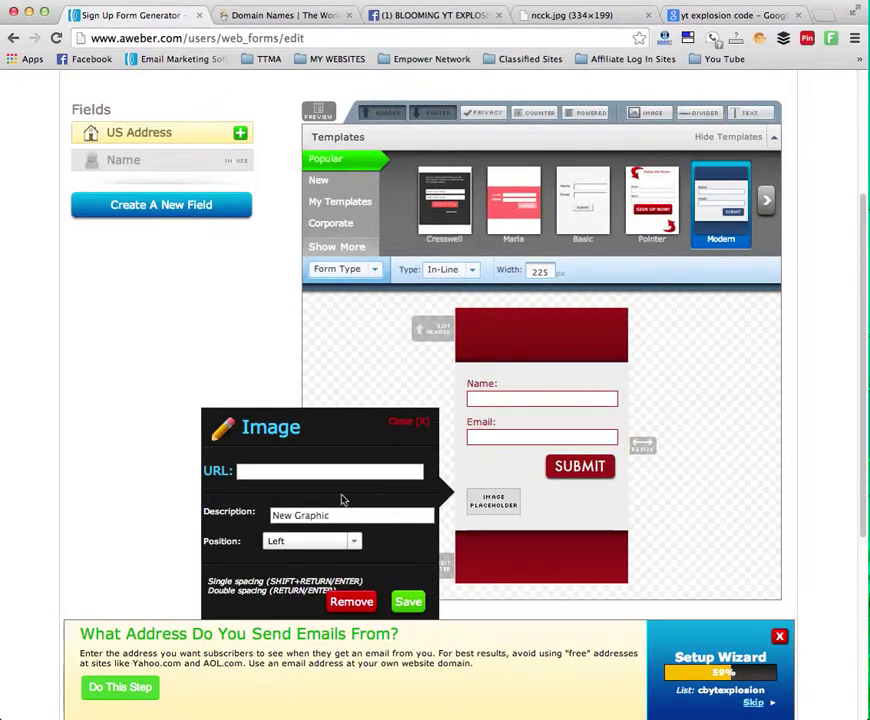
pyautogui.rightClick(252, 471)
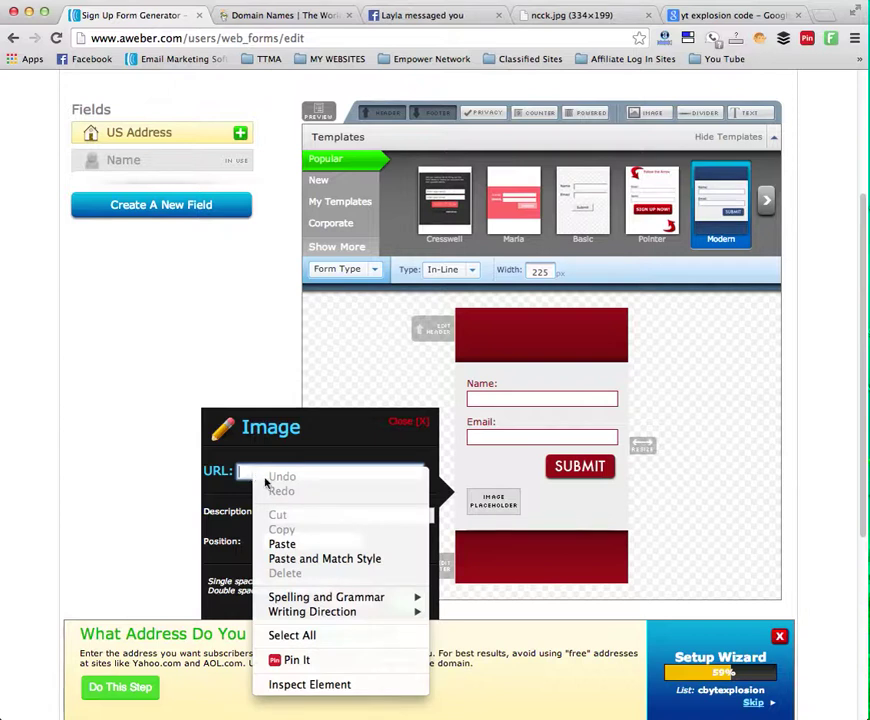
pyautogui.click(283, 544)
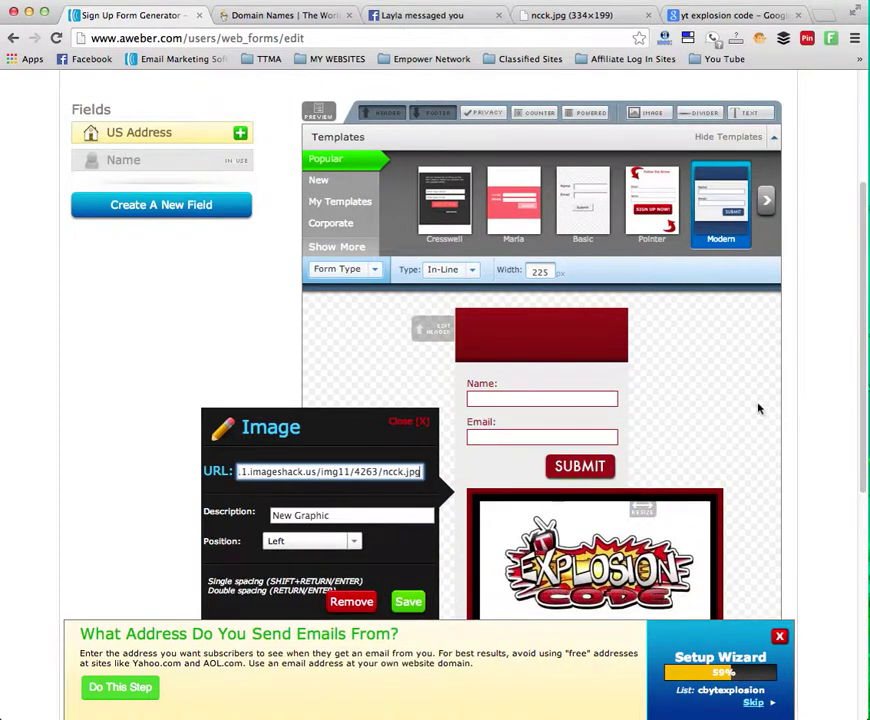
pyautogui.scroll(-2, 770, 405)
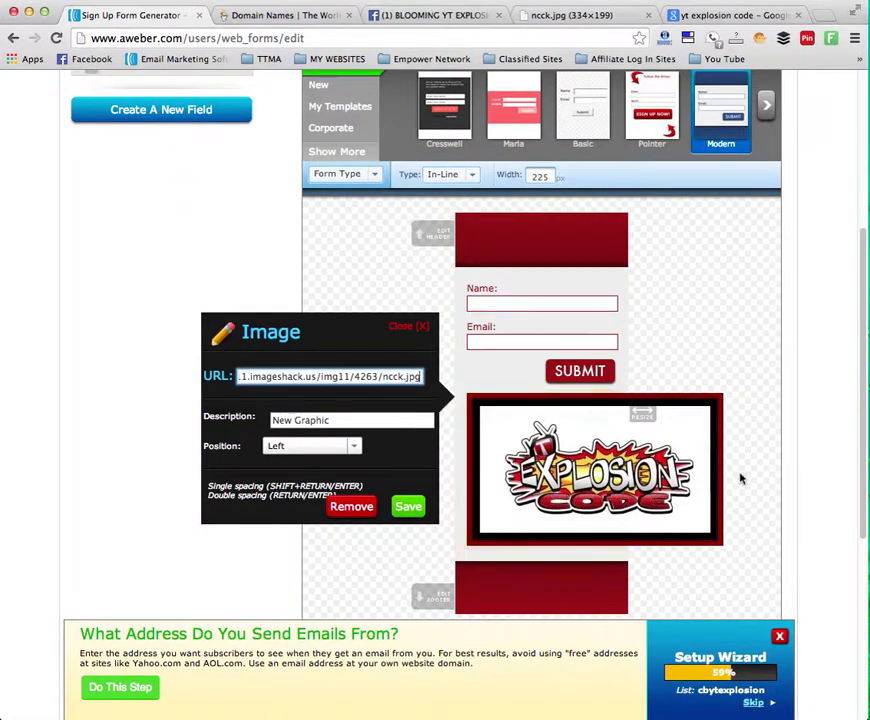
pyautogui.click(409, 508)
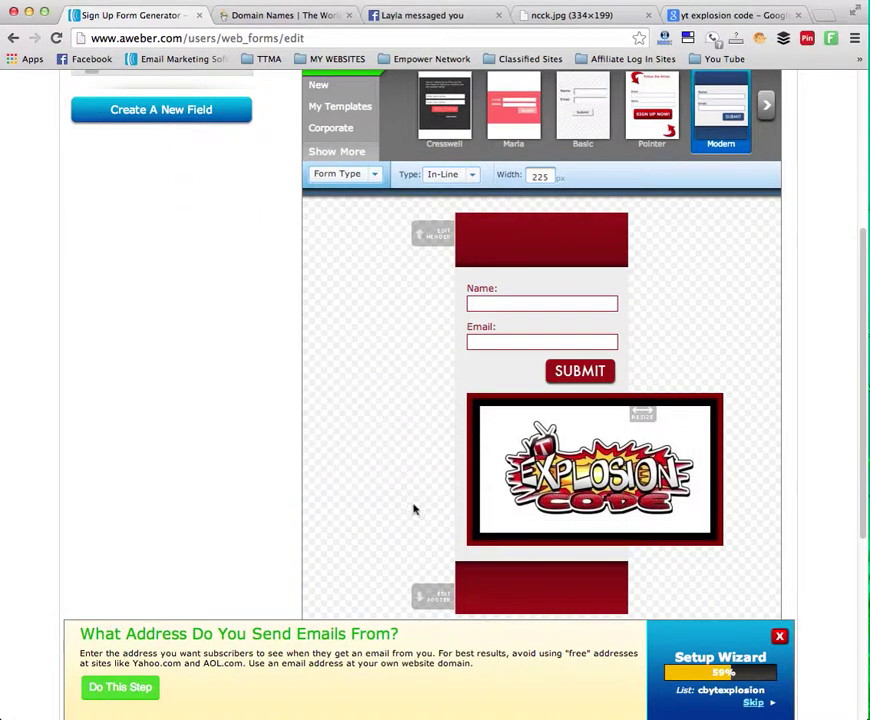
pyautogui.scroll(-1, 788, 414)
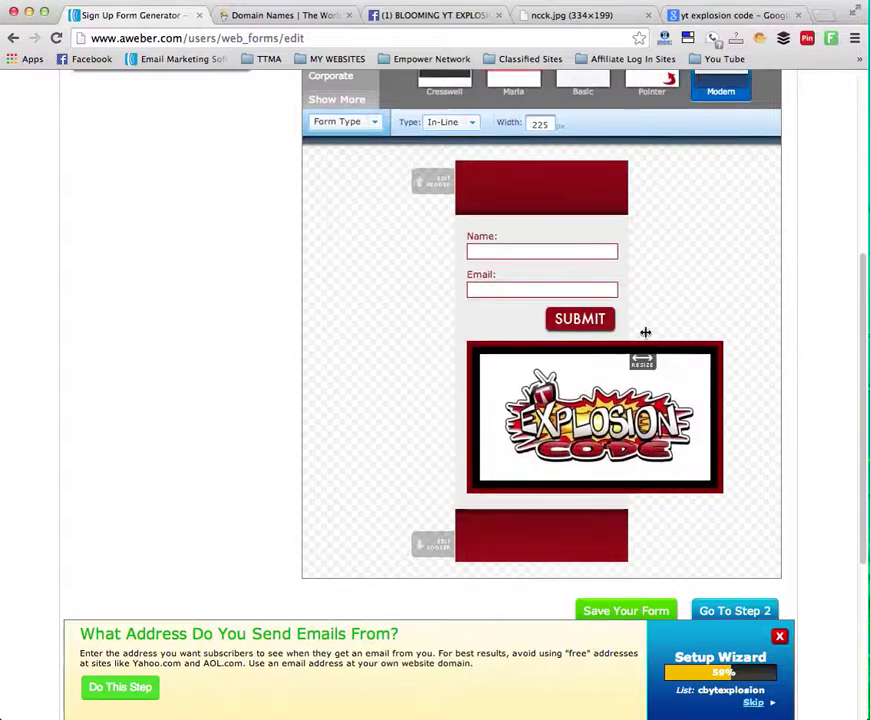
# Step: Widen the sign-up form to about 369 px so the logo image fits inside its body
pyautogui.moveTo(643, 360); pyautogui.dragTo(757, 375)
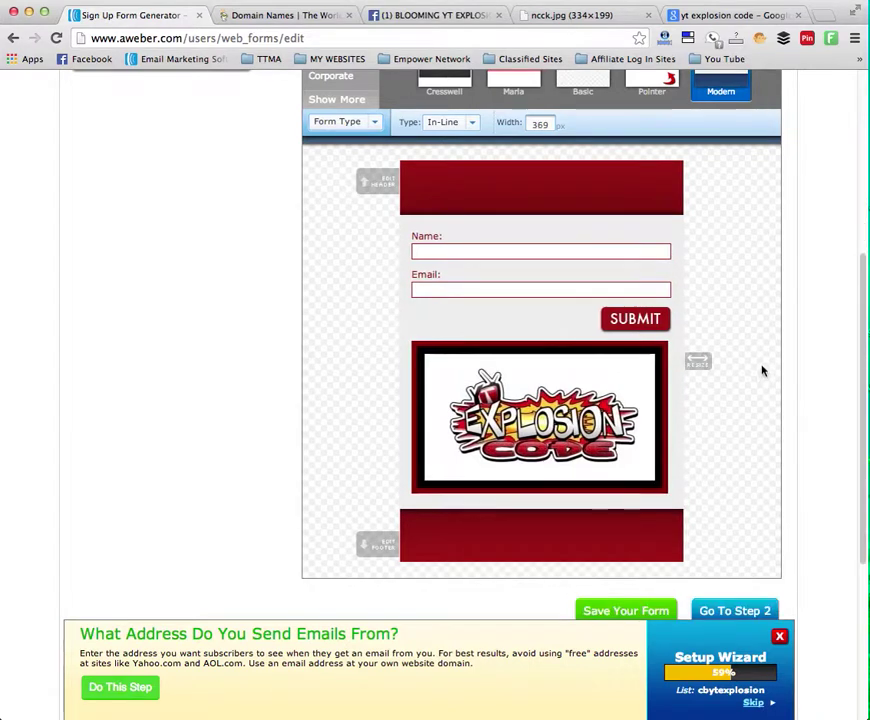
pyautogui.scroll(-2, 762, 369)
pyautogui.scroll(2, 763, 369)
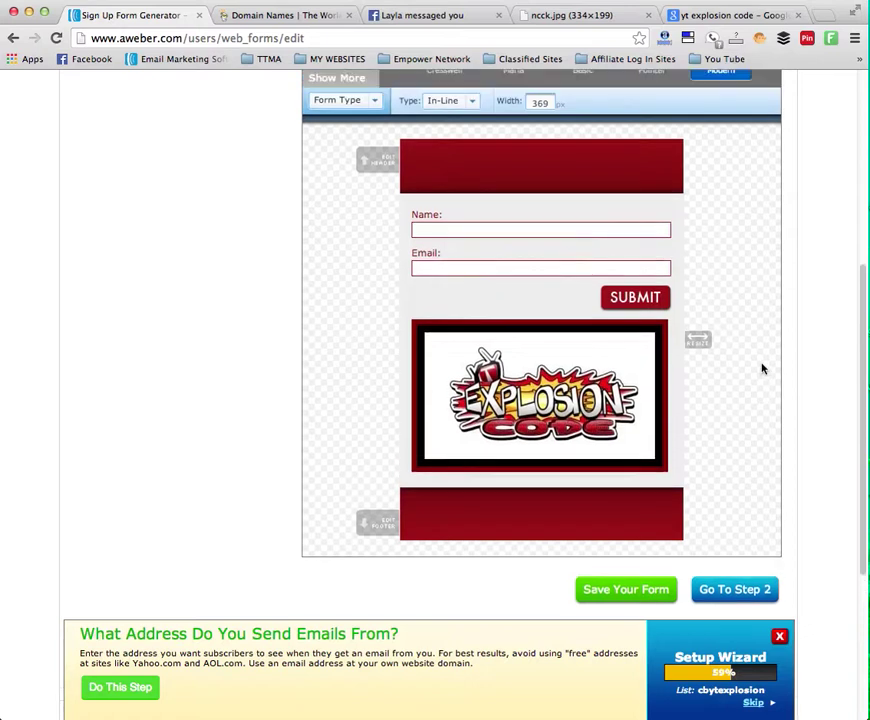
# Step: Enter "Attention Video Marketers" as the opening line of the form's header
pyautogui.click(487, 200)
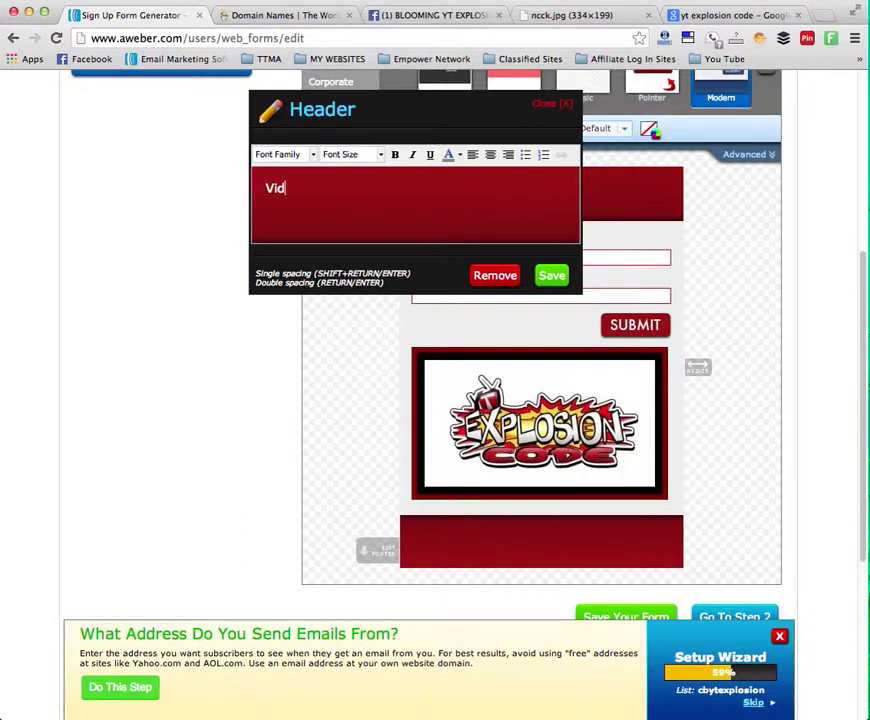
pyautogui.write('eo M')
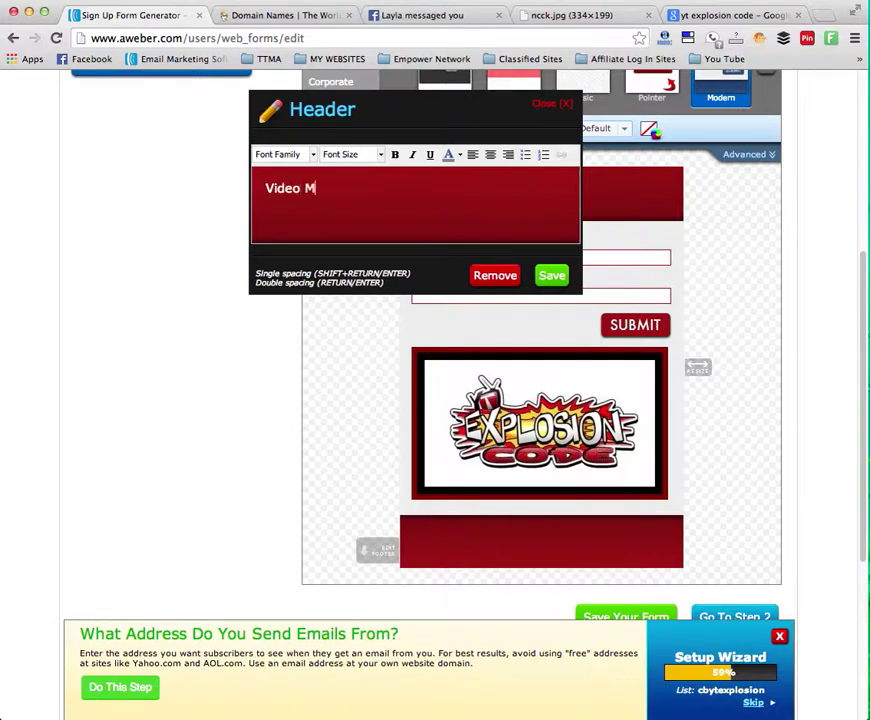
pyautogui.write('arkets')
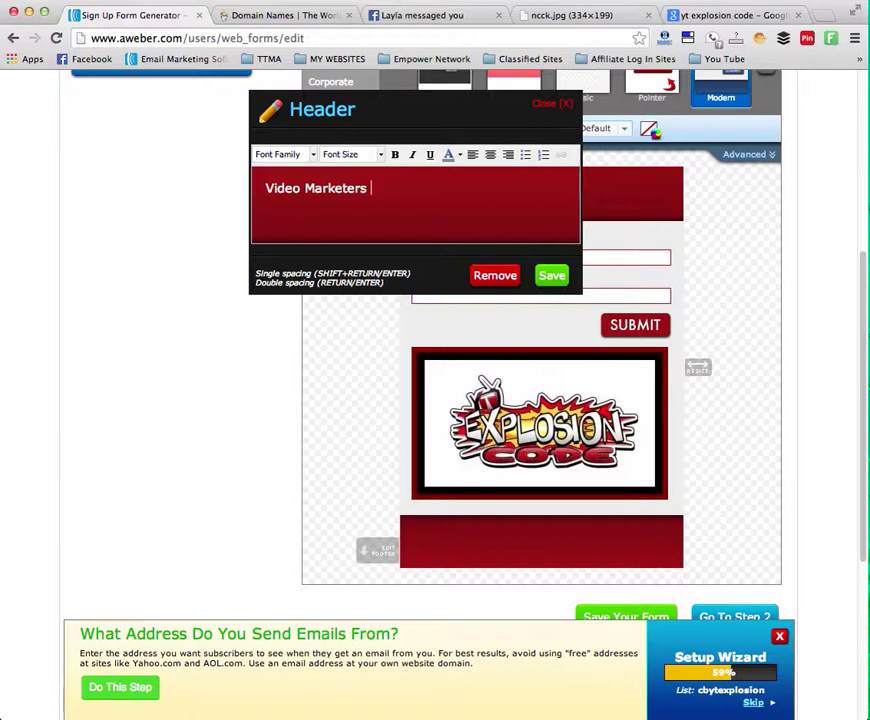
pyautogui.click(265, 188)
pyautogui.write('Atte')
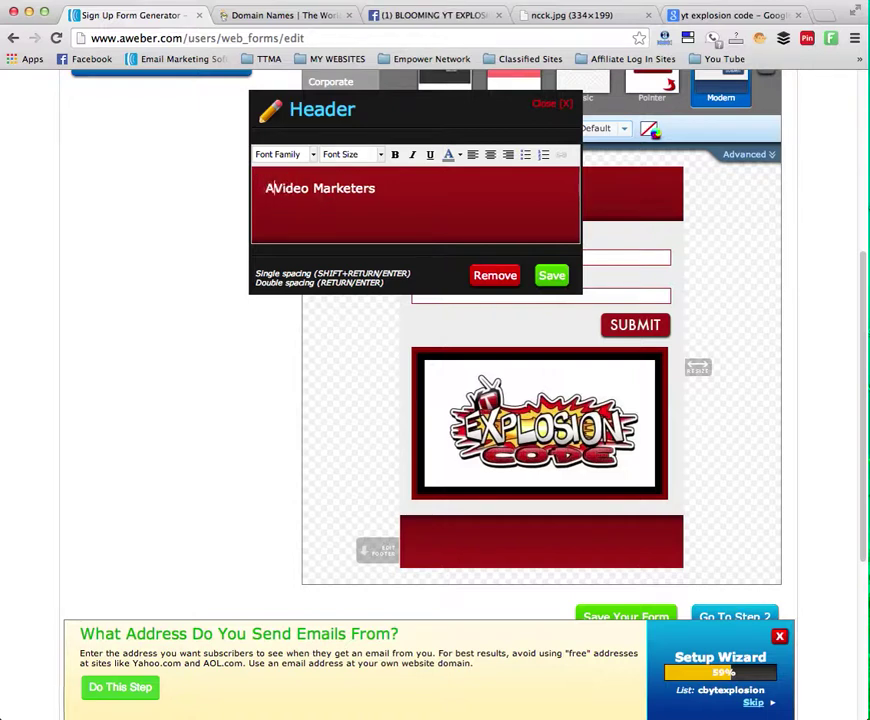
pyautogui.write('ntion')
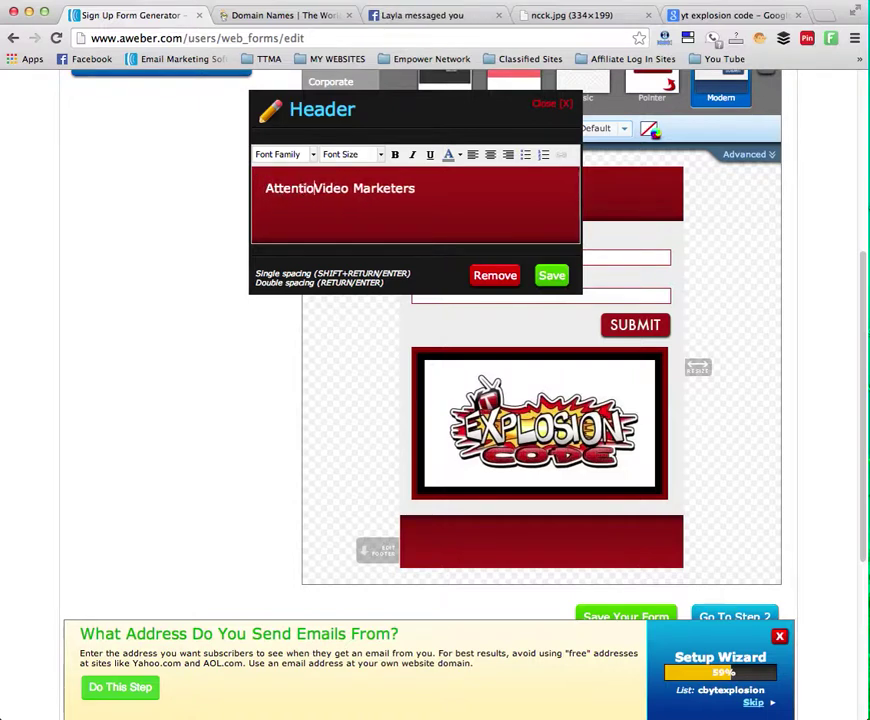
# Step: Add a second header paragraph reading "Learn how to EXPLODE your video Marketing like never before!"
pyautogui.click(450, 188)
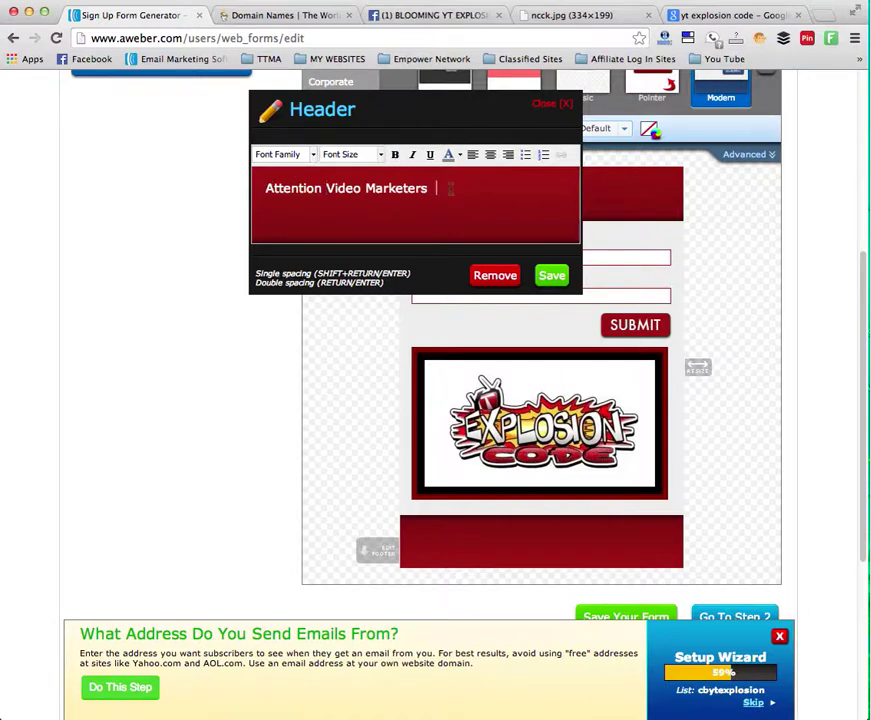
pyautogui.press('Return')
pyautogui.write('Lea')
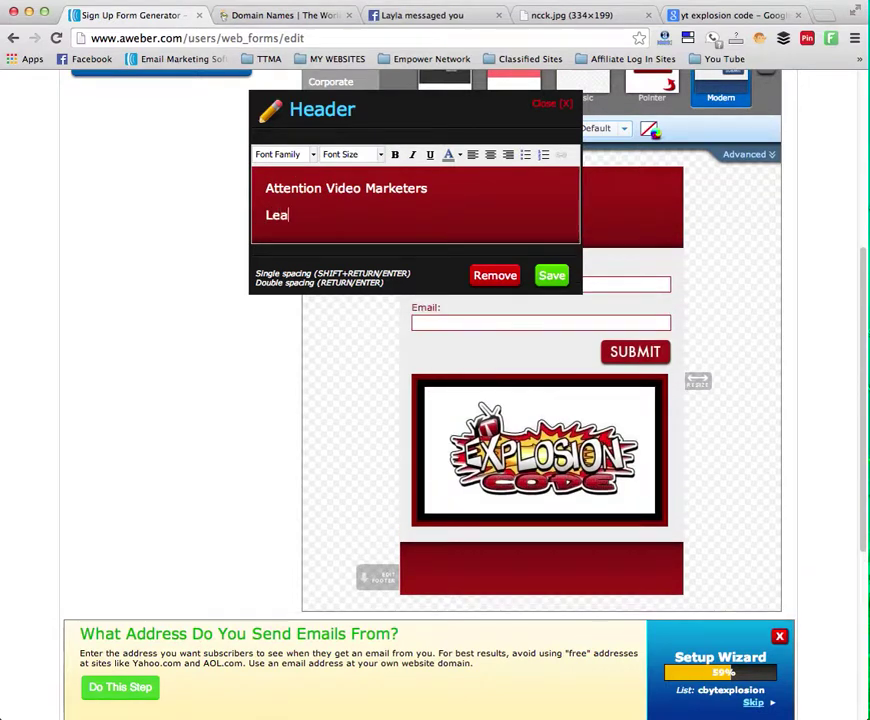
pyautogui.write('n')
pyautogui.press('BackSpace')
pyautogui.write('rn h')
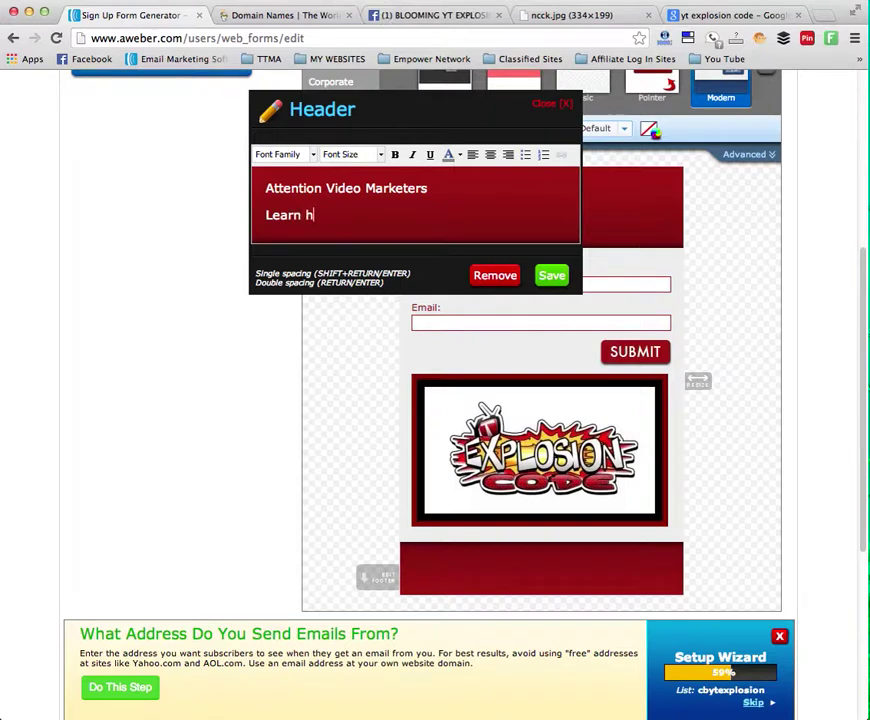
pyautogui.write('ow to EXP')
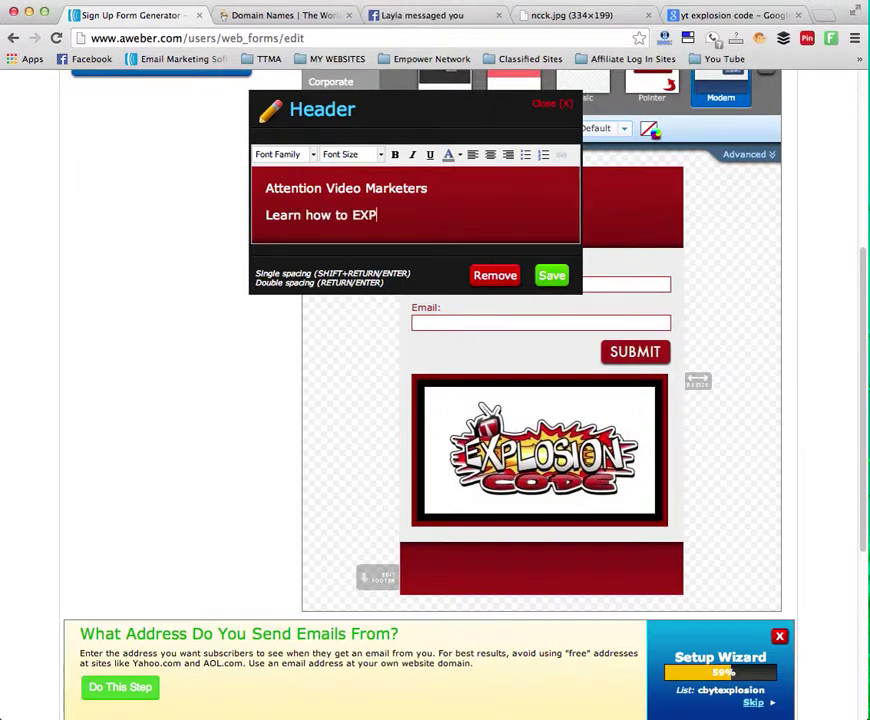
pyautogui.write('LOSE ')
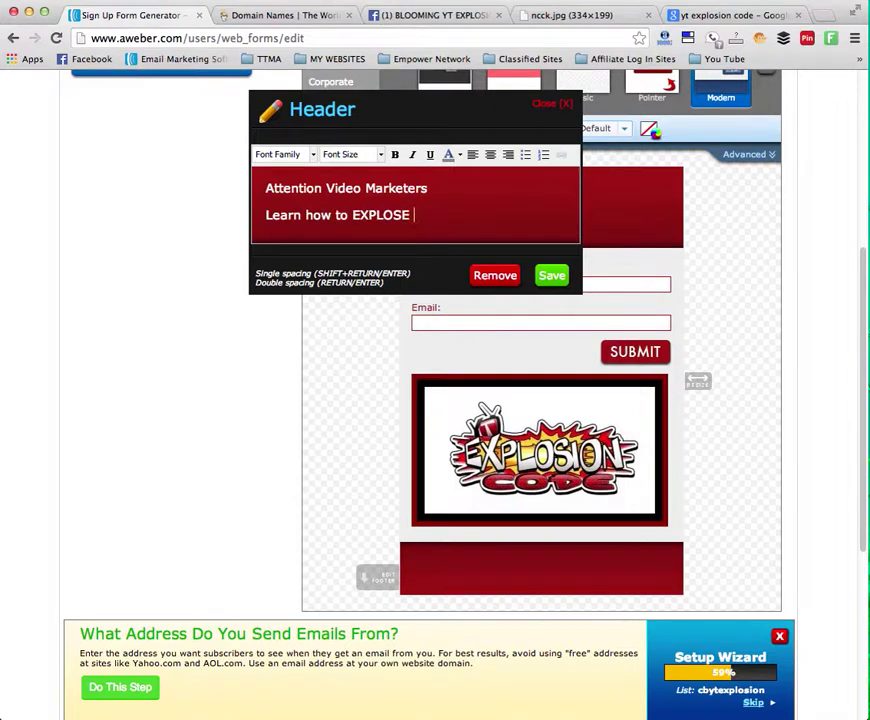
pyautogui.write('yoE your')
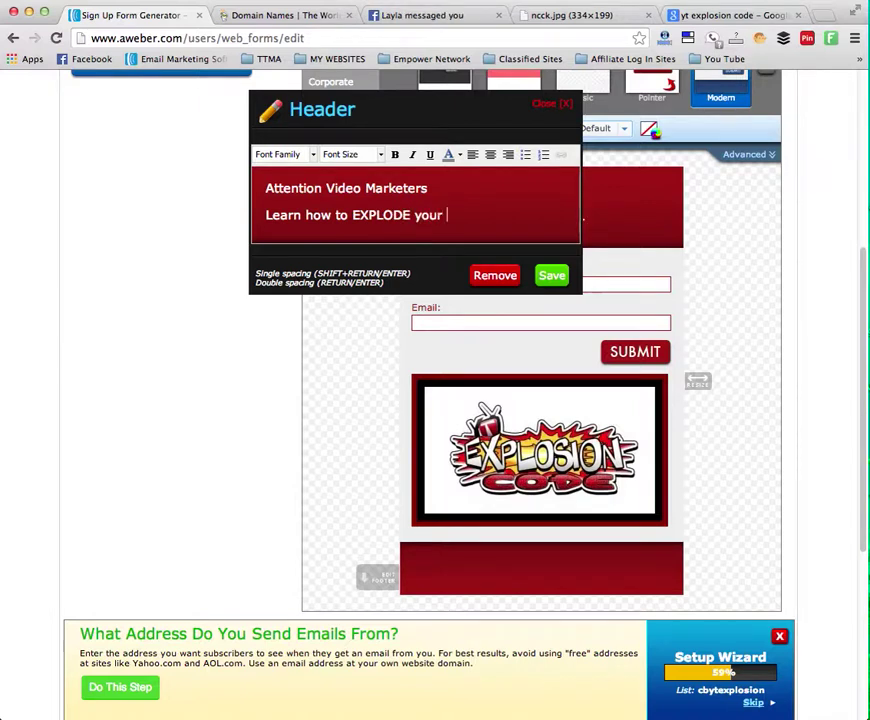
pyautogui.write(' video M')
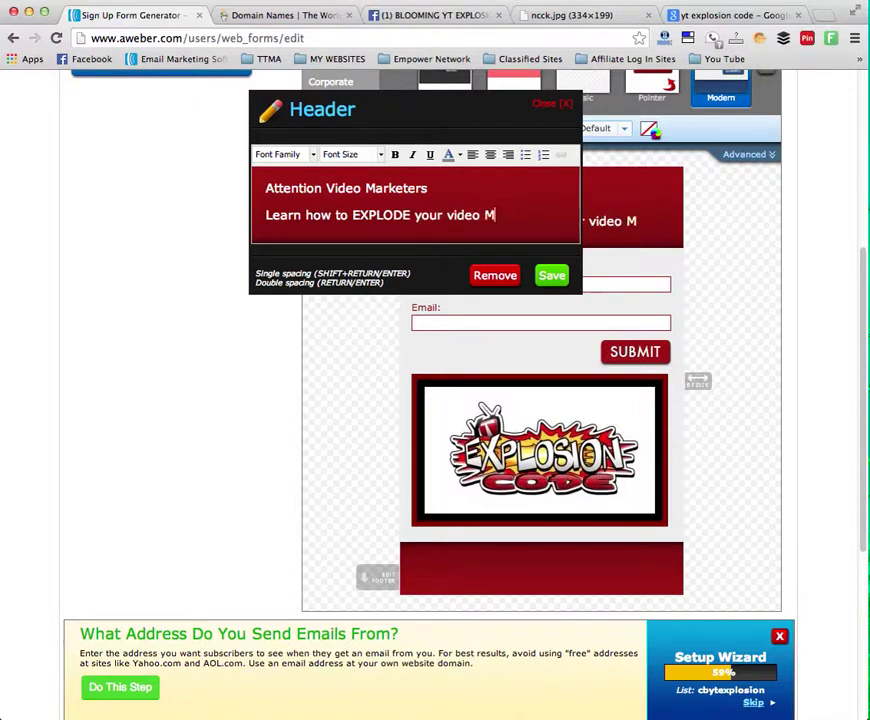
pyautogui.write('ar')
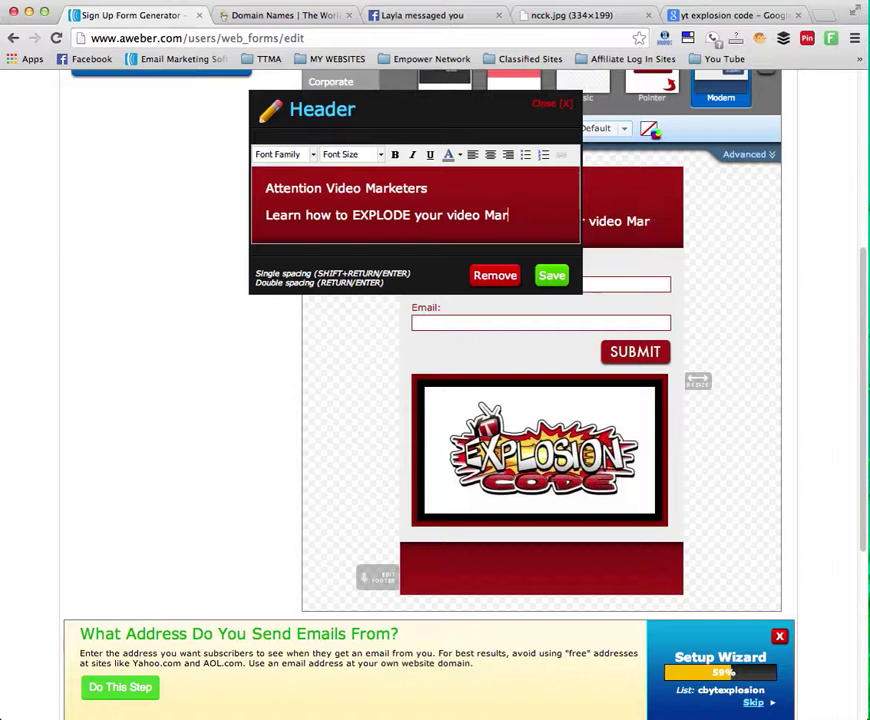
pyautogui.write('ekting lik')
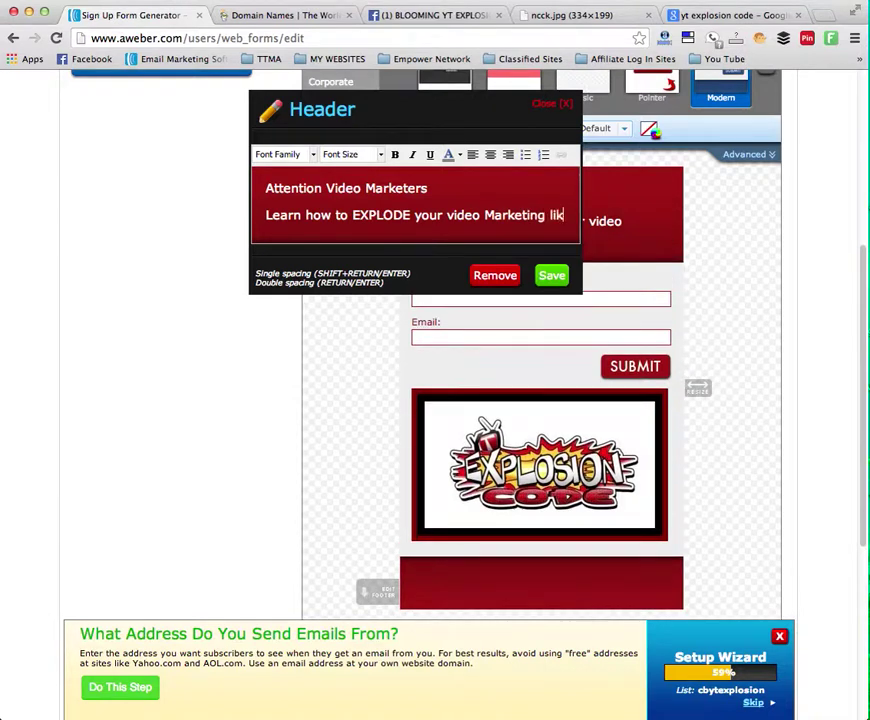
pyautogui.write('e never bef')
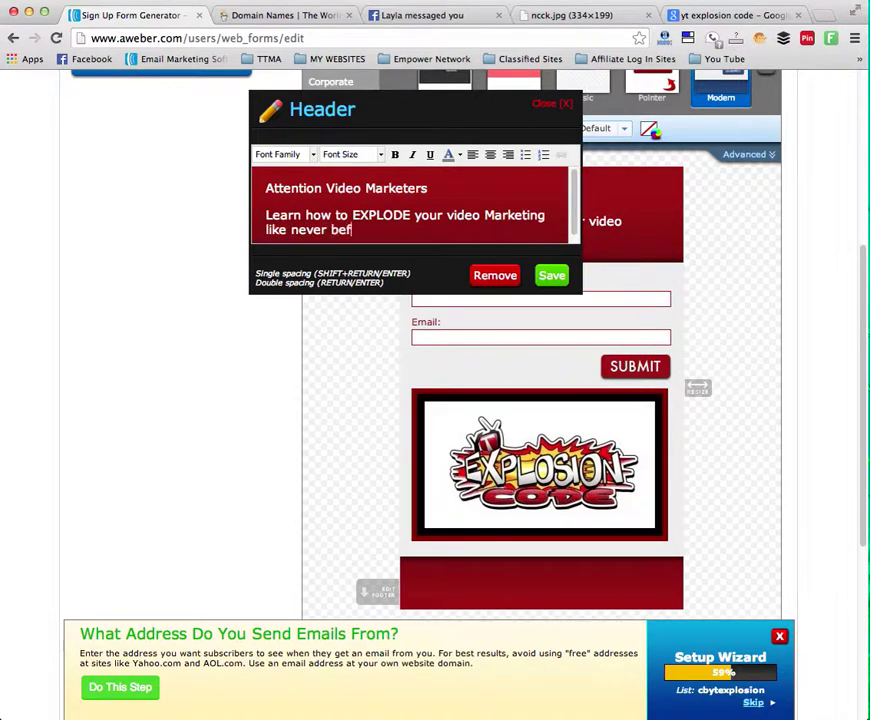
pyautogui.press('BackSpace')
pyautogui.press('BackSpace')
pyautogui.press('BackSpace')
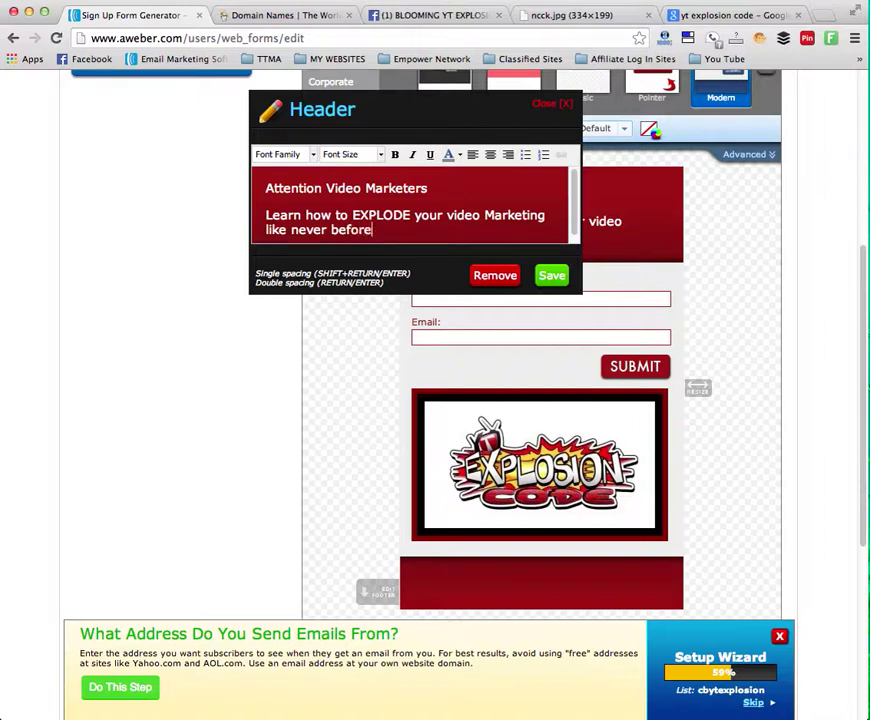
pyautogui.write('ore!')
# Step: Start a third header paragraph with the words "Get on my email list so you will be the"
pyautogui.press('Return')
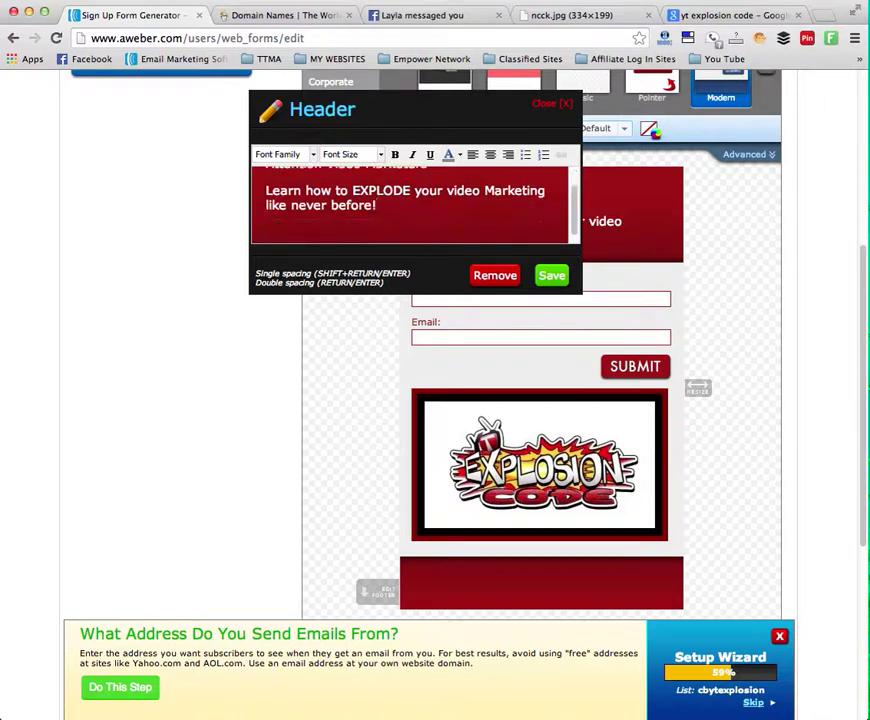
pyautogui.write('Get on')
pyautogui.write('my email lis')
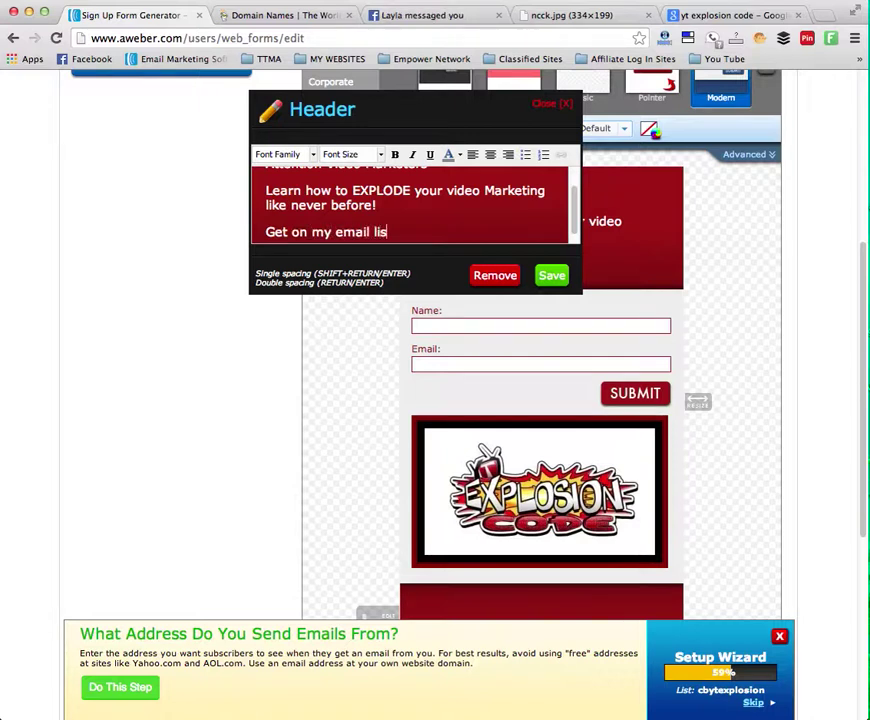
pyautogui.write('t so you ')
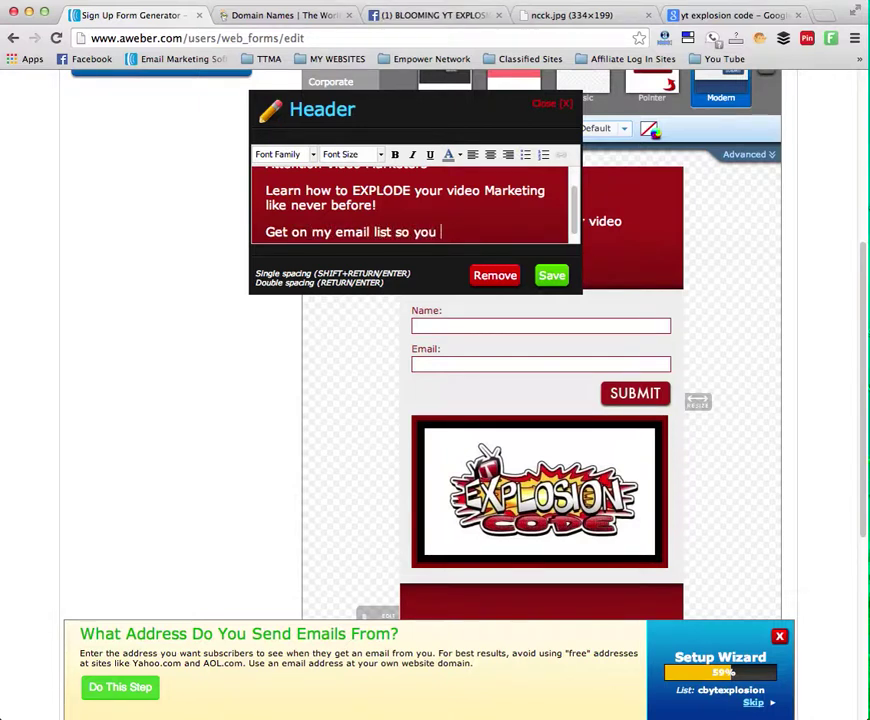
pyautogui.write('will be the ')
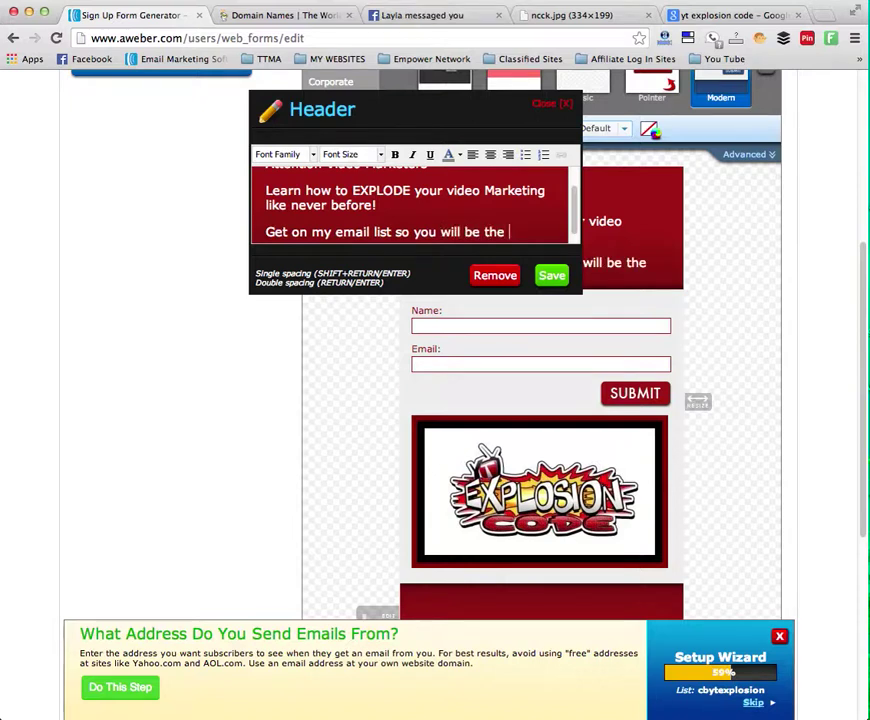
# Step: Finish the paragraph with "first to know when we officially launch as a JVZOO affiliate product on December 2, 2013" and save the header
pyautogui.write('first to know when we offi')
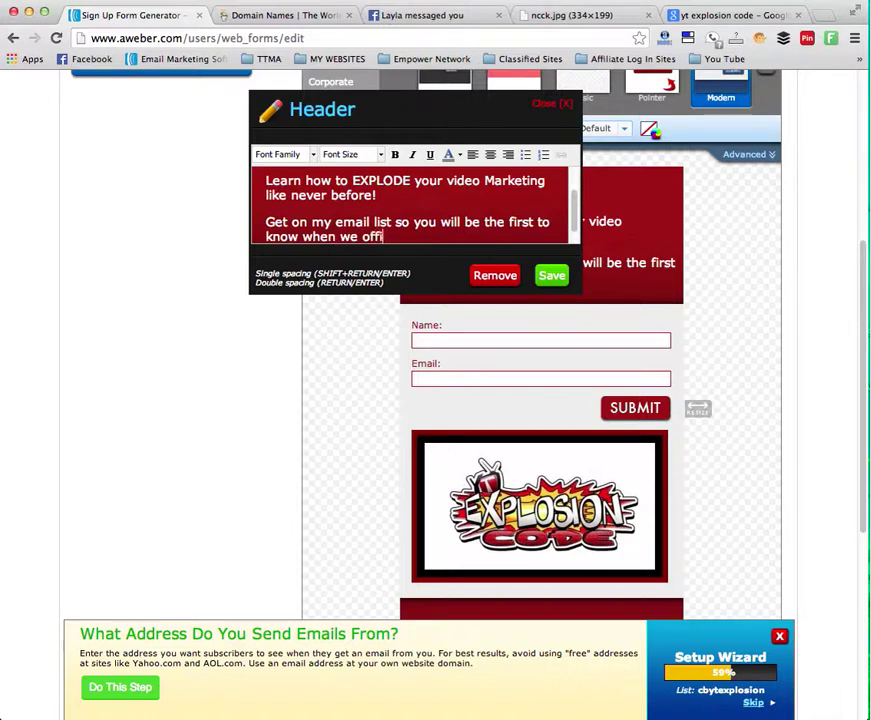
pyautogui.write('cially laun')
pyautogui.write('ch as a ')
pyautogui.write('JVZOO affil')
pyautogui.write('iat')
pyautogui.write('ate pro')
pyautogui.write('duct on D')
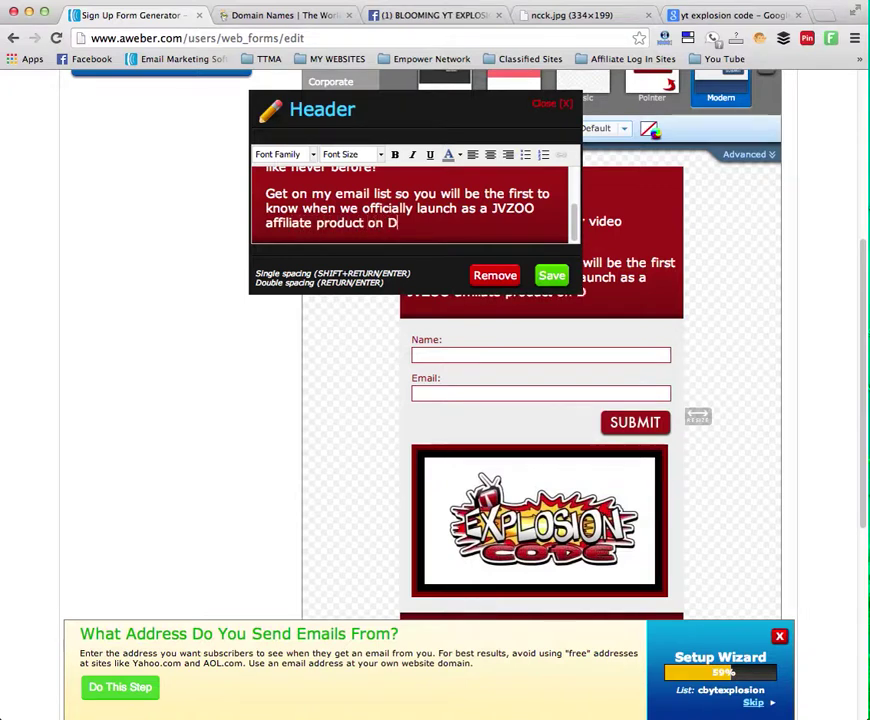
pyautogui.write('ece')
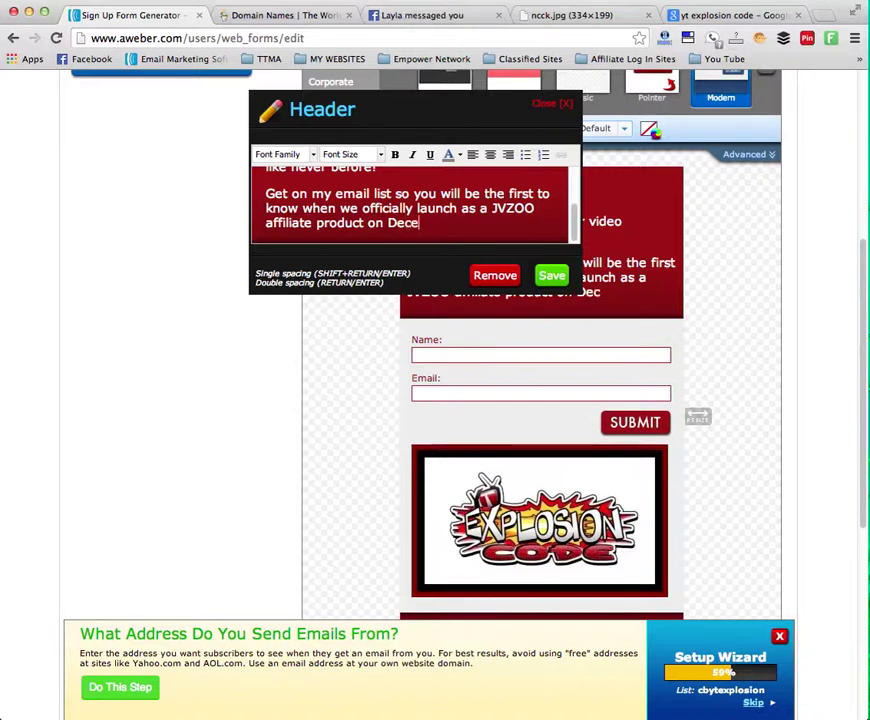
pyautogui.write('mber 2, 2')
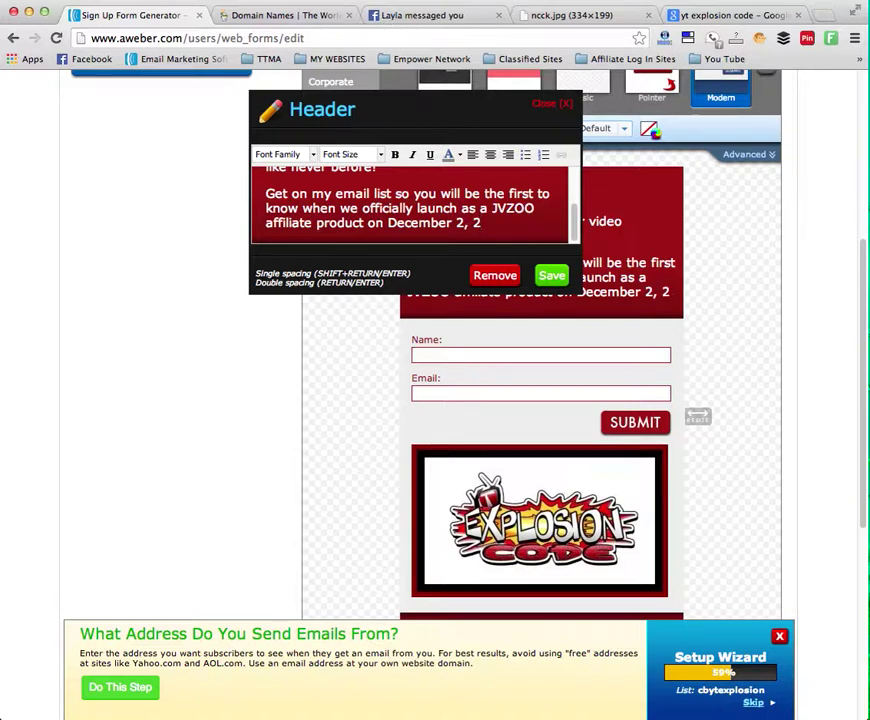
pyautogui.write('013')
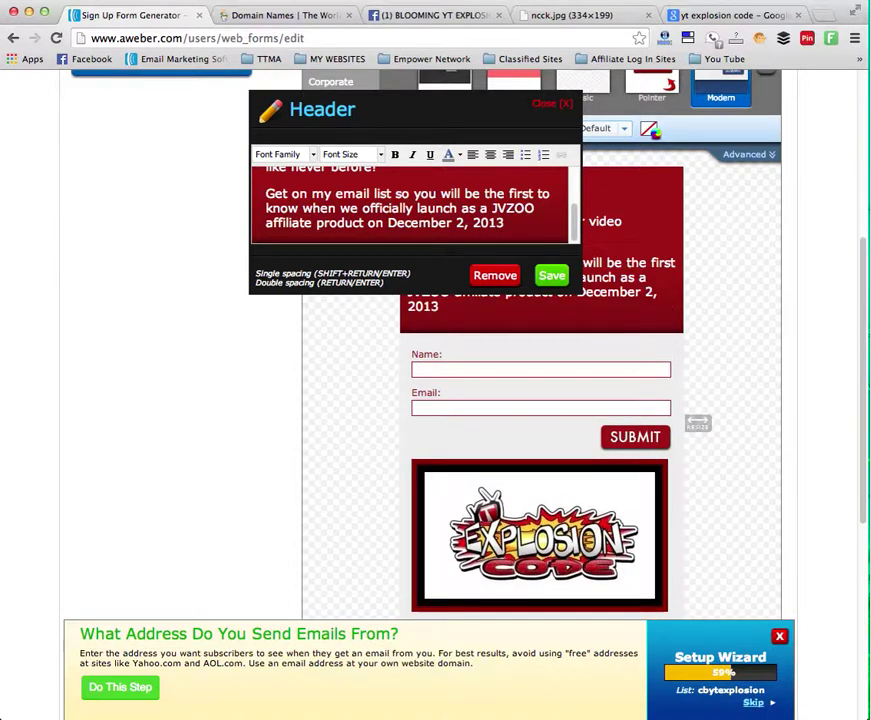
pyautogui.click(552, 277)
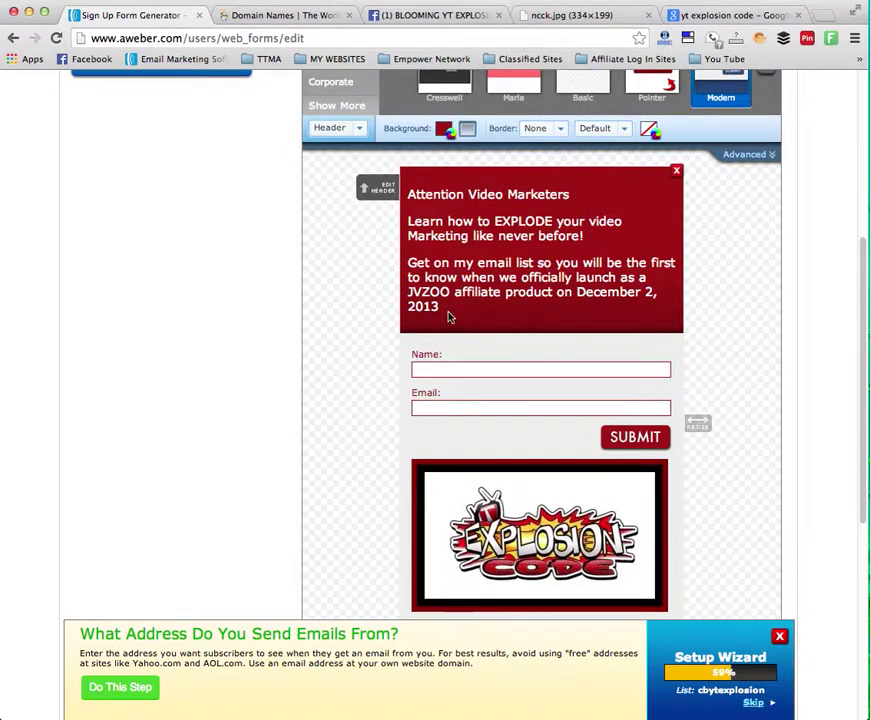
# Step: Center all of the header text, save it, and narrow the form slightly so the full launch date sits on one line
pyautogui.click(447, 305)
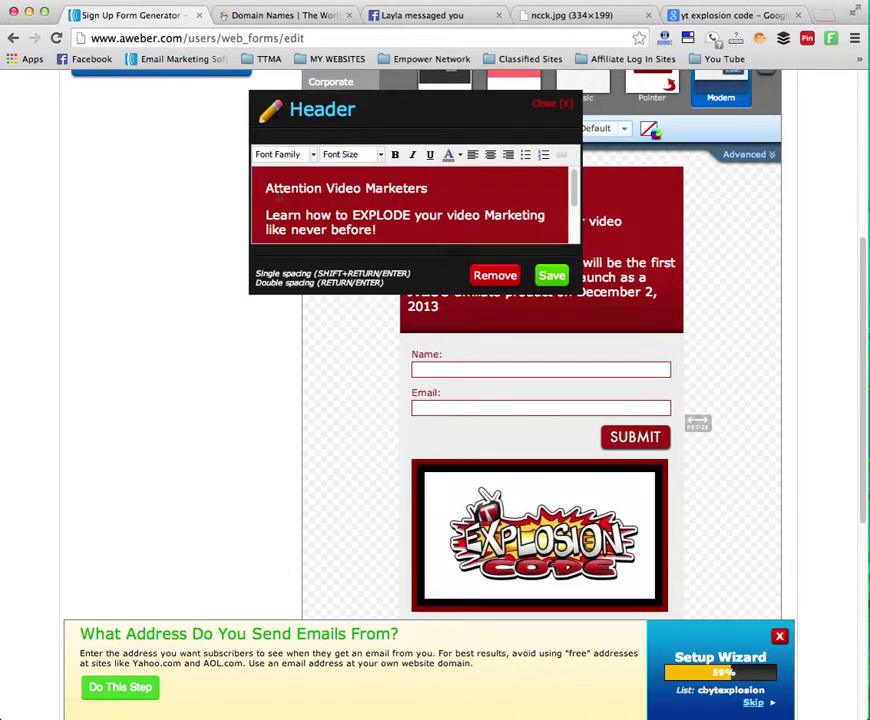
pyautogui.moveTo(262, 188); pyautogui.dragTo(480, 326)
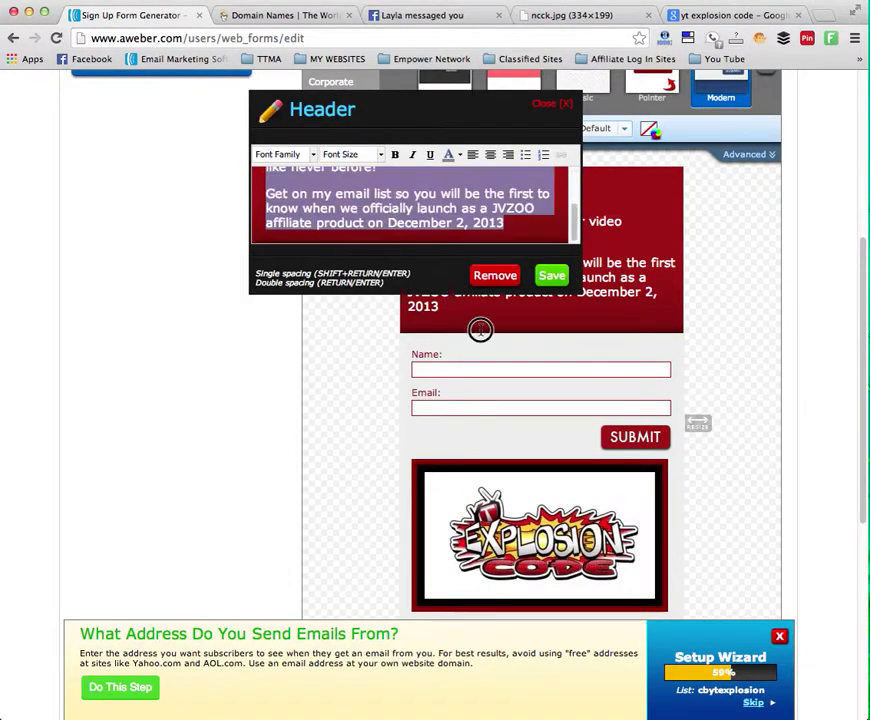
pyautogui.click(492, 156)
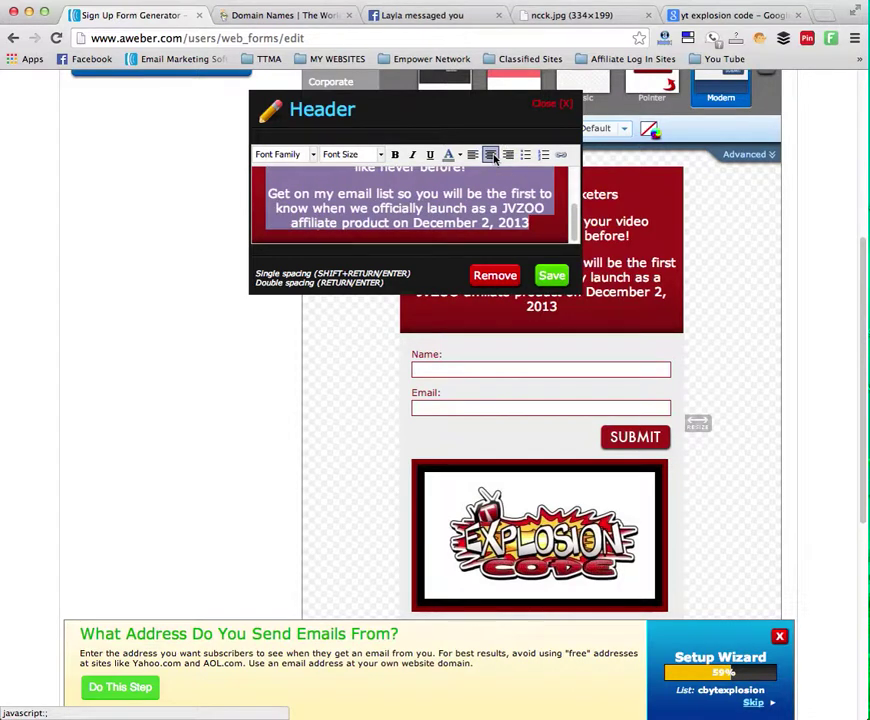
pyautogui.click(551, 275)
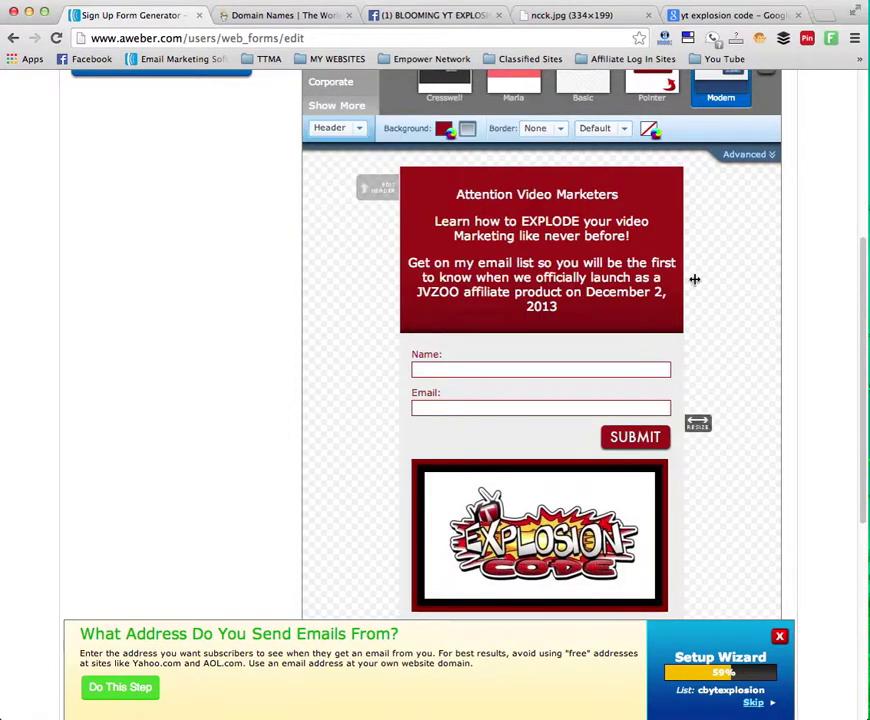
pyautogui.moveTo(698, 423); pyautogui.dragTo(677, 434)
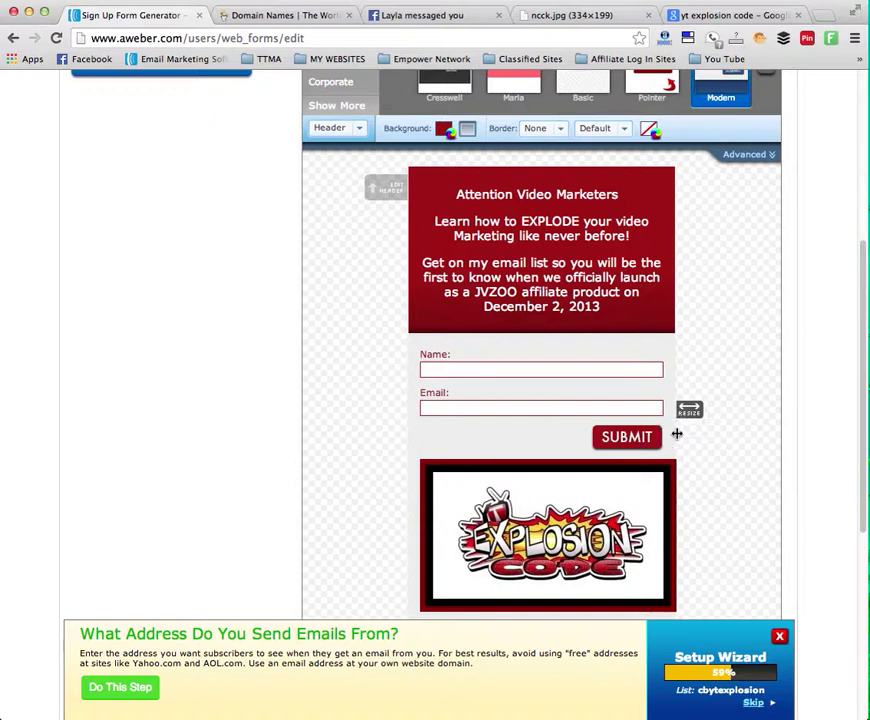
# Step: Open the form's footer text for editing and enter "INVITATION FOR ACTION TAKERS TO JOIN OUR PRE LAUNCH"
pyautogui.scroll(-5, 670, 423)
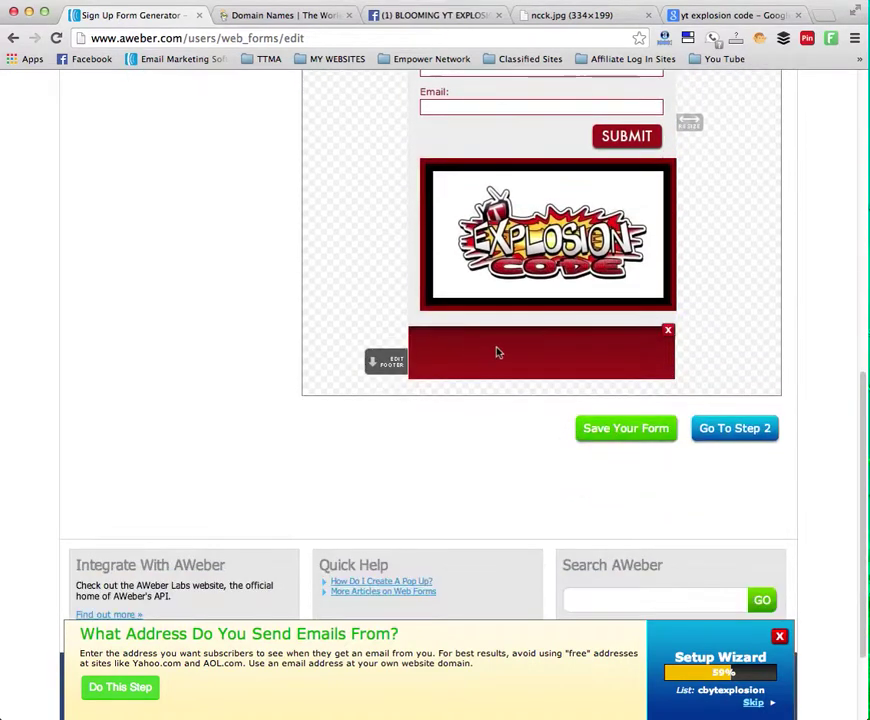
pyautogui.click(497, 353)
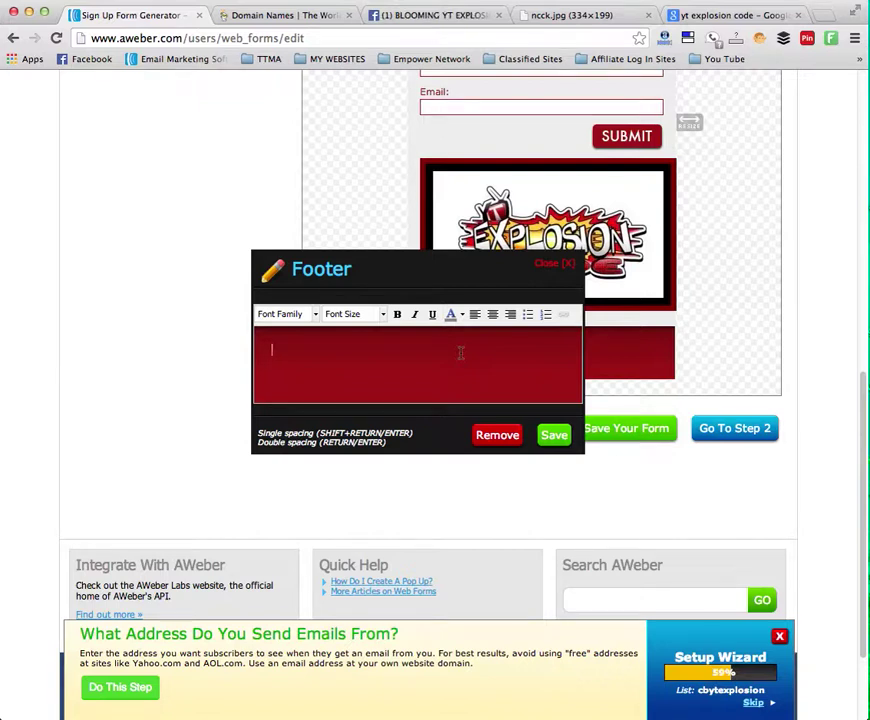
pyautogui.write('MES')
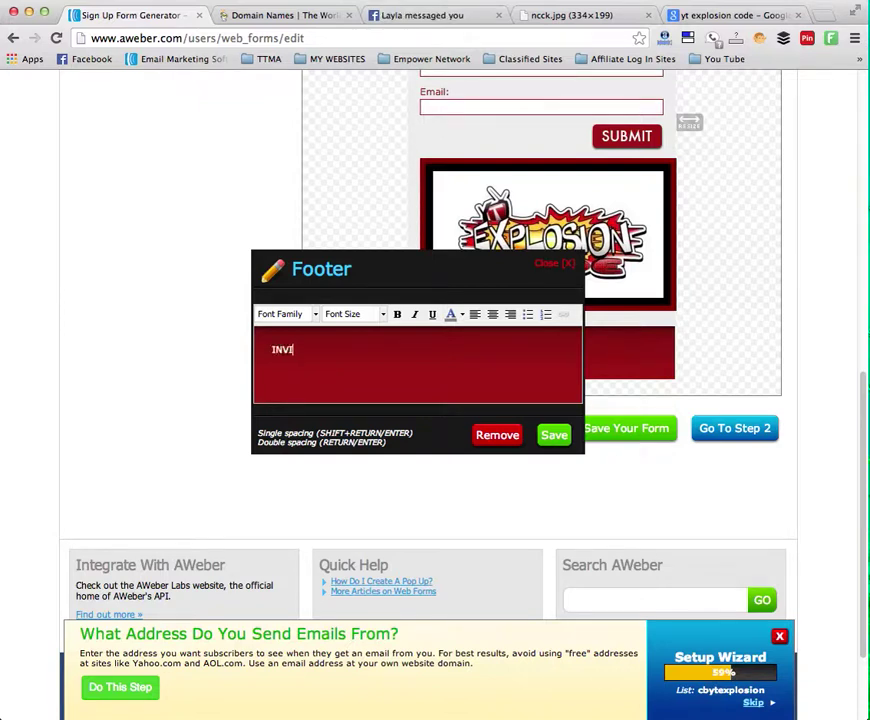
pyautogui.write('ON FOR')
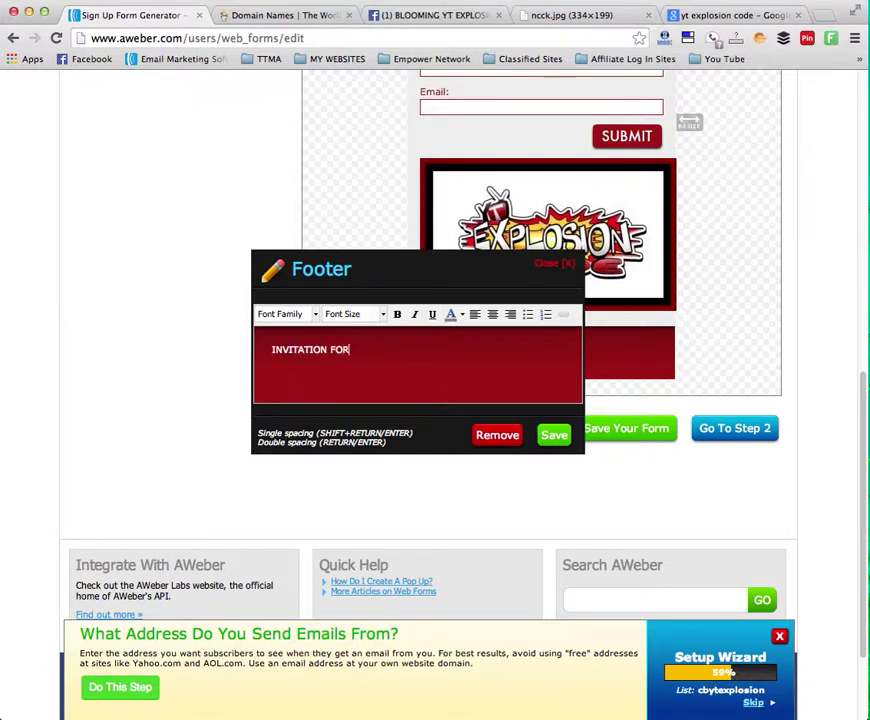
pyautogui.write(' ACTION ')
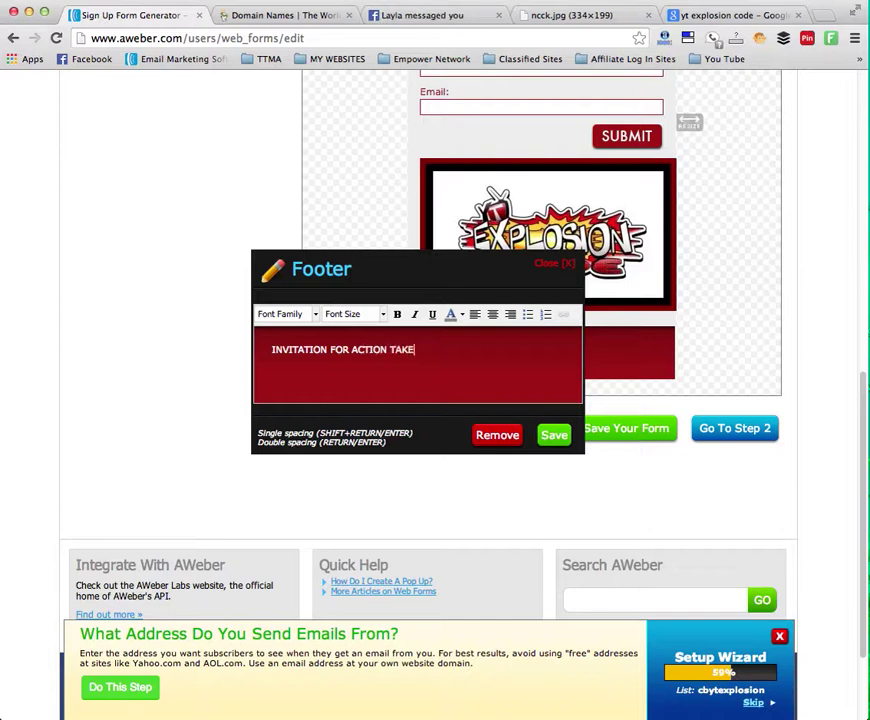
pyautogui.write('TAKERS TO ')
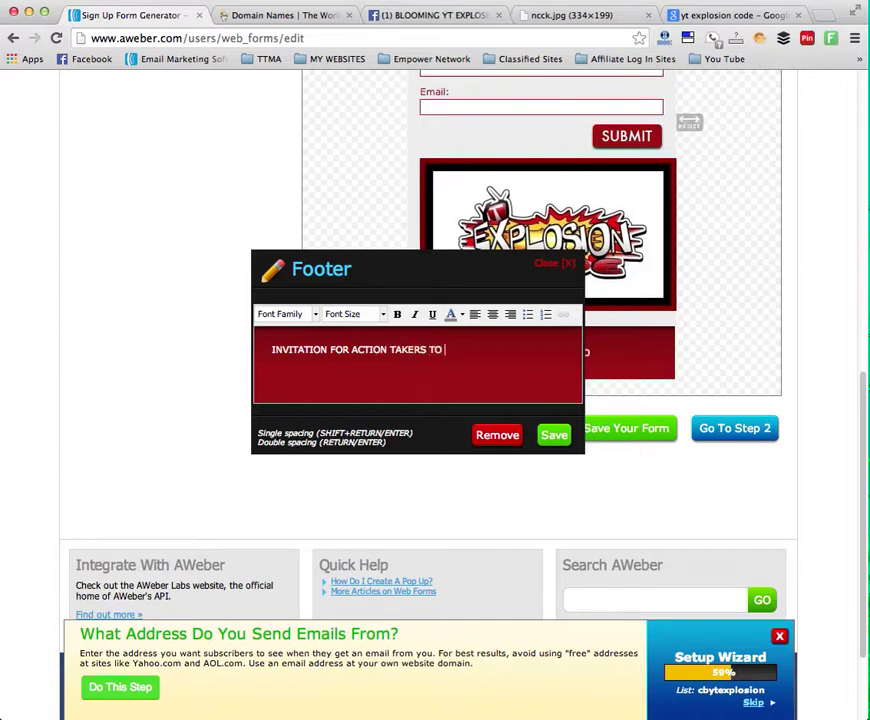
pyautogui.write('JOIN OUR P')
pyautogui.write('ER')
pyautogui.press('BackSpace')
pyautogui.press('BackSpace')
pyautogui.write('R')
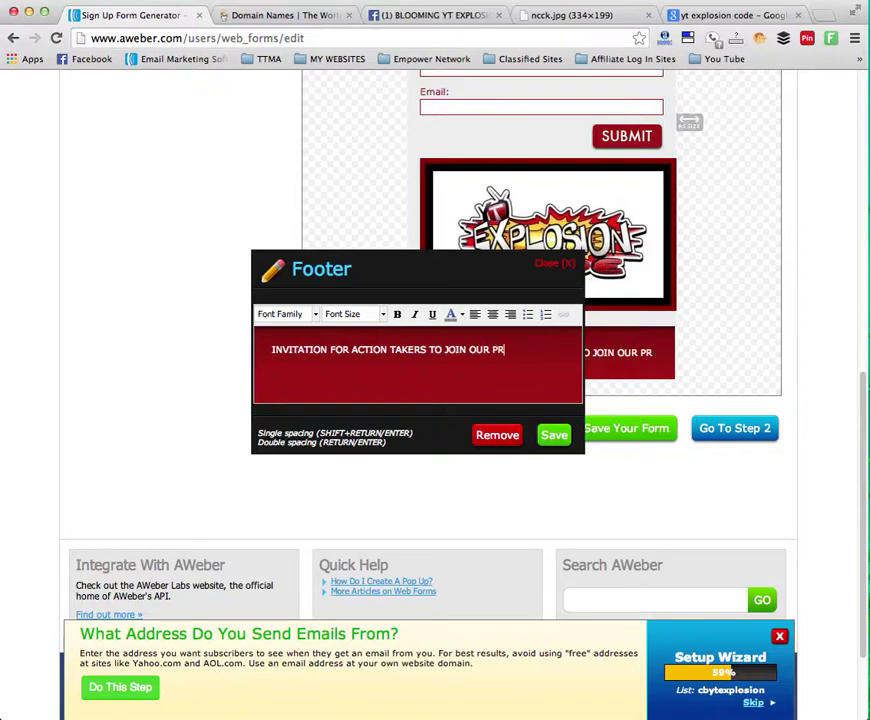
pyautogui.write('E LAUCN')
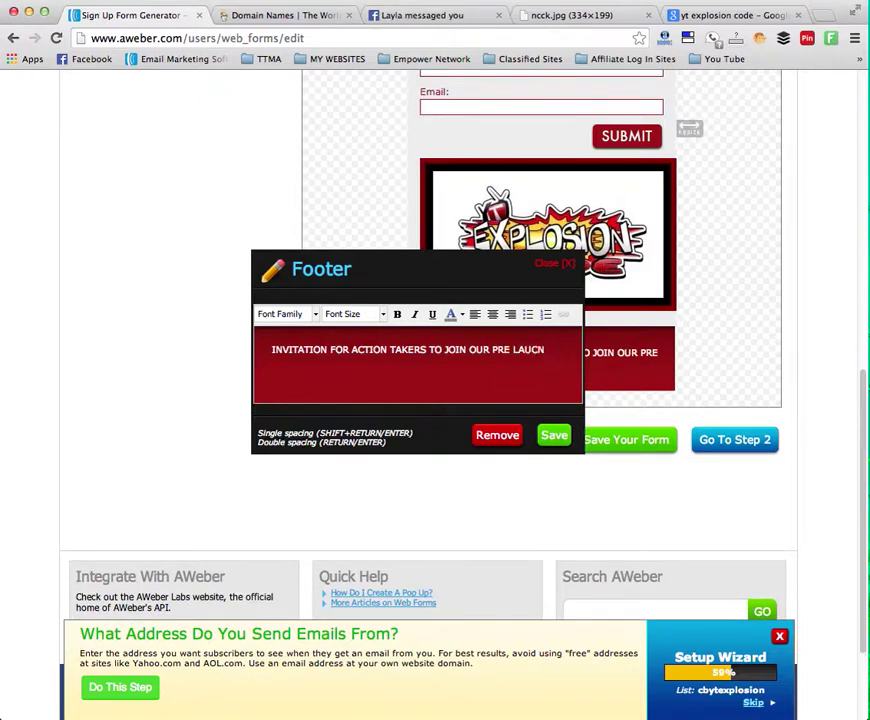
pyautogui.press('BackSpace')
pyautogui.press('BackSpace')
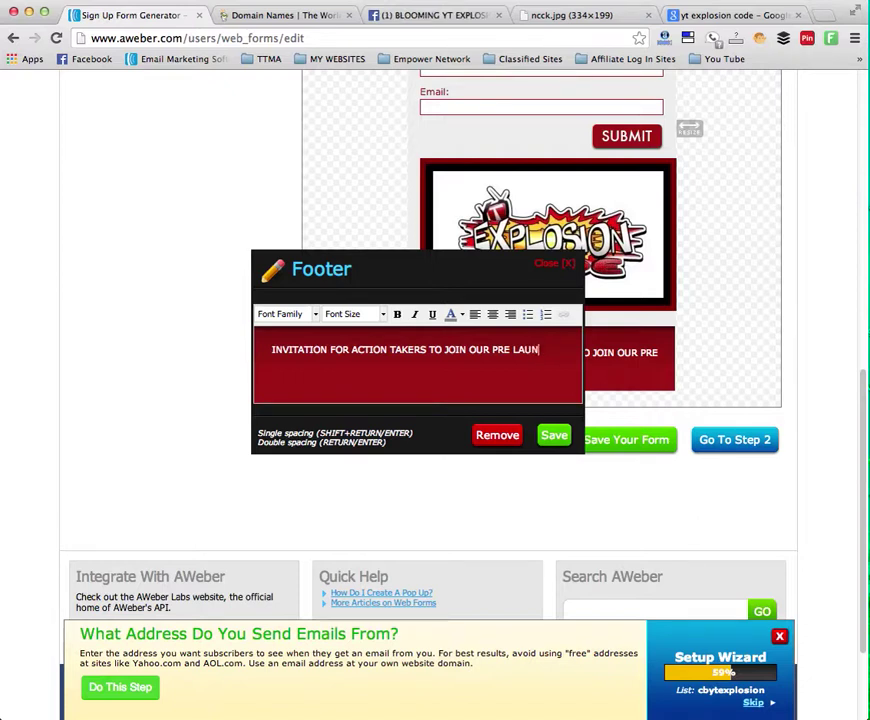
pyautogui.write('NCH')
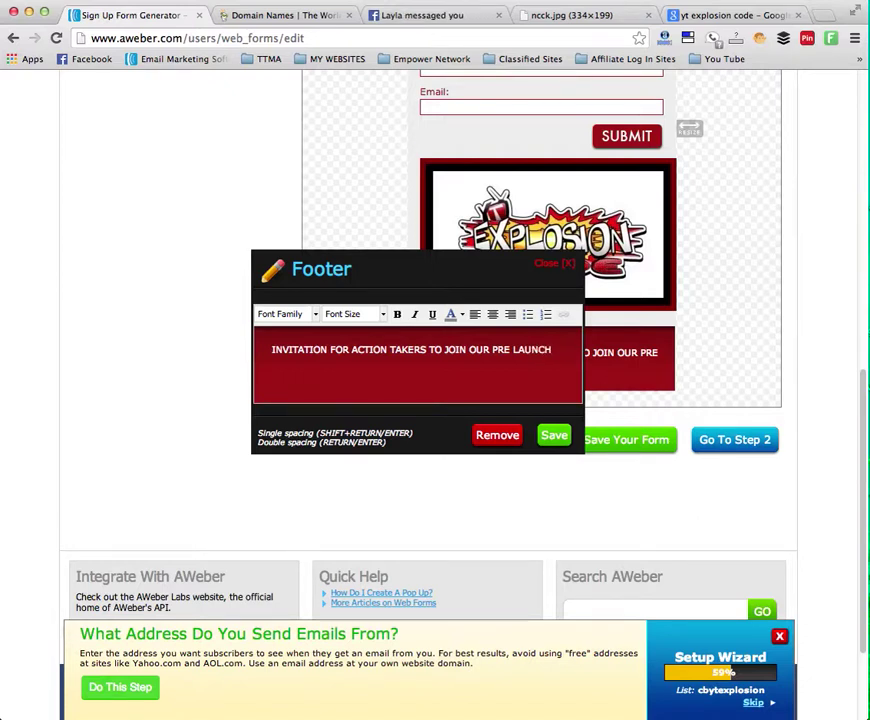
# Step: Add a second footer paragraph reading "BE SURE TO ENTER YOUR NAME AND EMAIL SO WE CAN KEEP YOU INFORMED"
pyautogui.press('Return')
pyautogui.write('BE S')
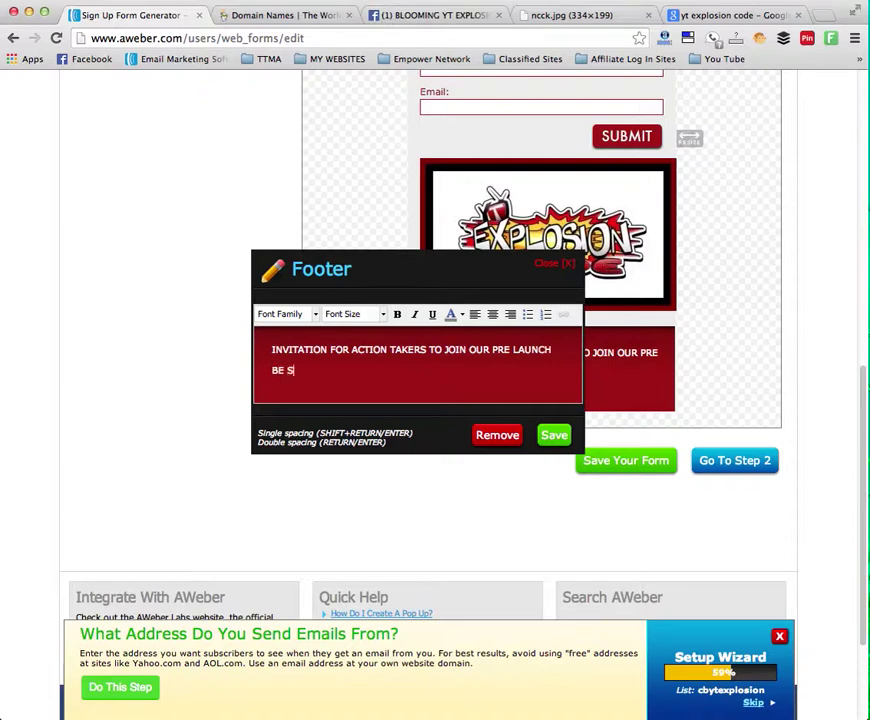
pyautogui.write('URE TO ENTER')
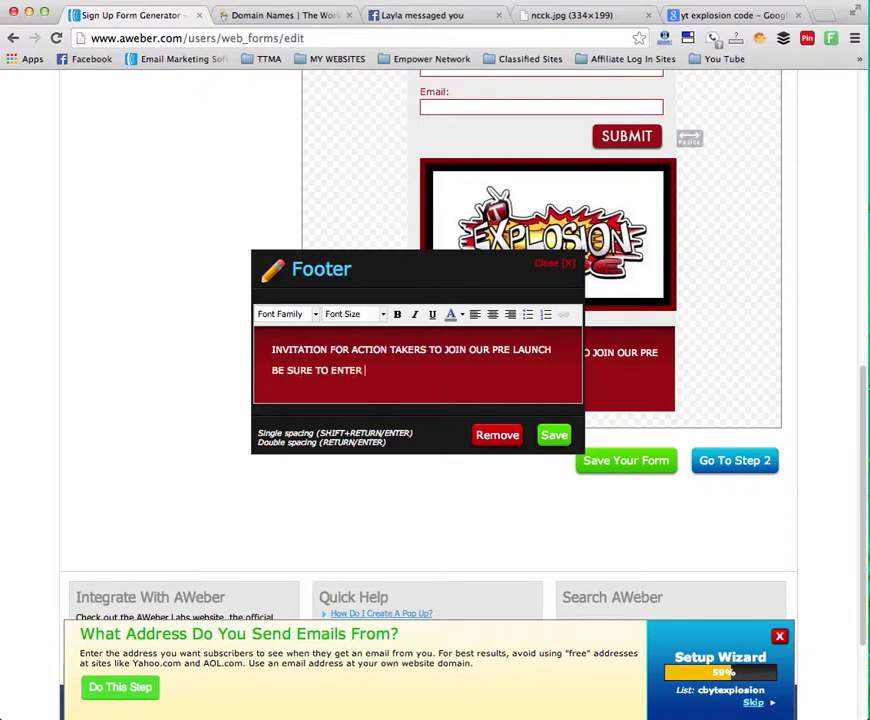
pyautogui.write('  YOU R')
pyautogui.press('BackSpace')
pyautogui.press('BackSpace')
pyautogui.write('R')
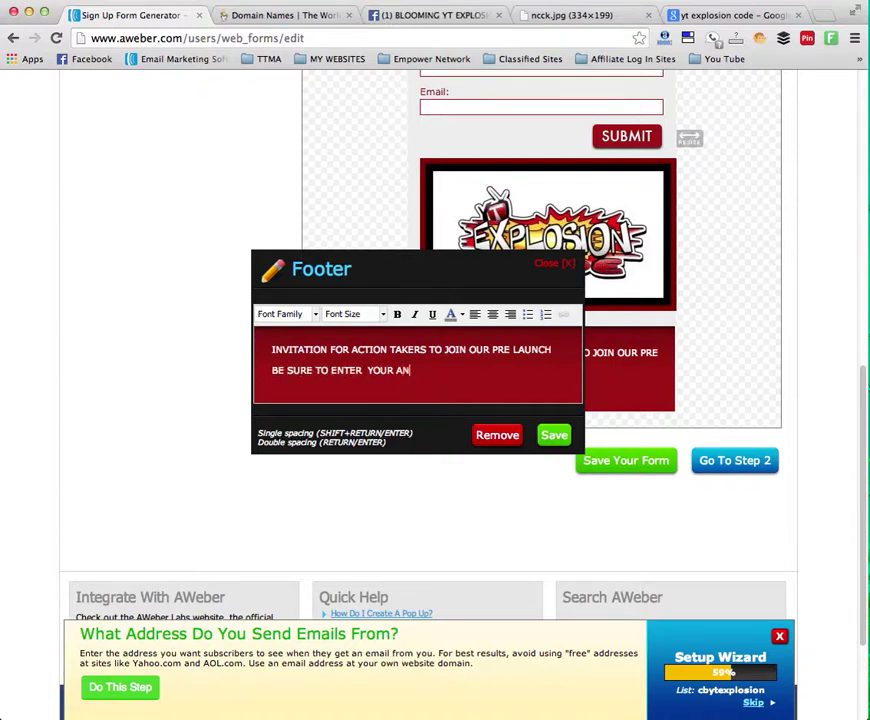
pyautogui.write(' NAME AND')
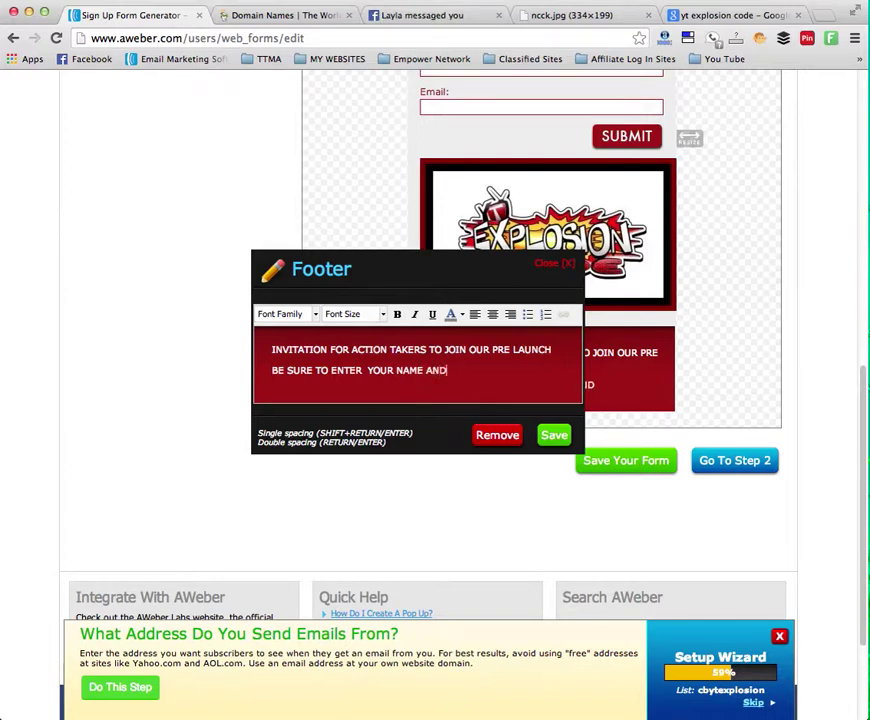
pyautogui.write(' EMAIL SO WE')
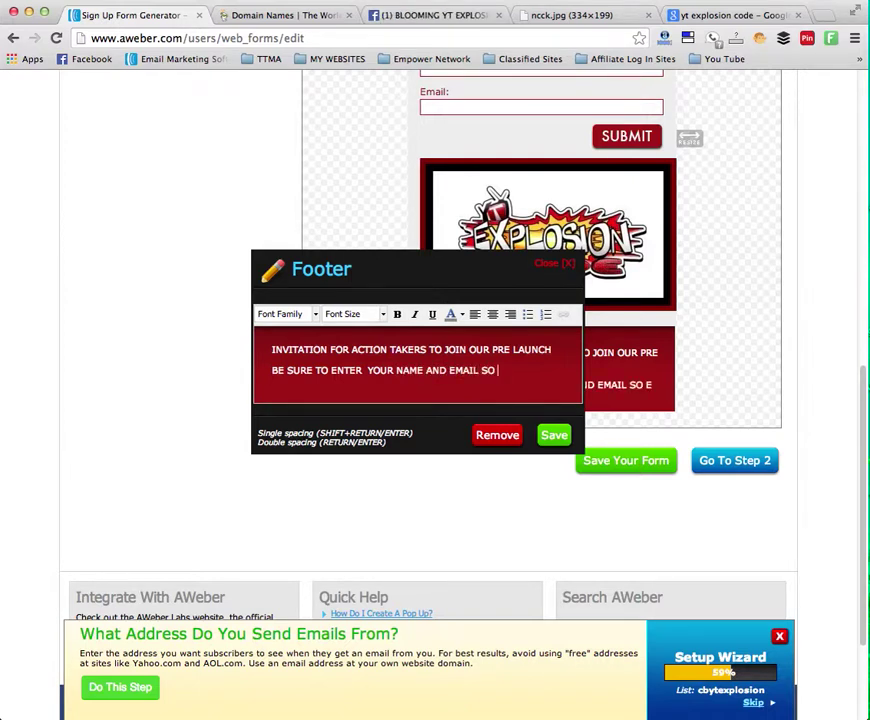
pyautogui.press('BackSpace')
pyautogui.write('WE C')
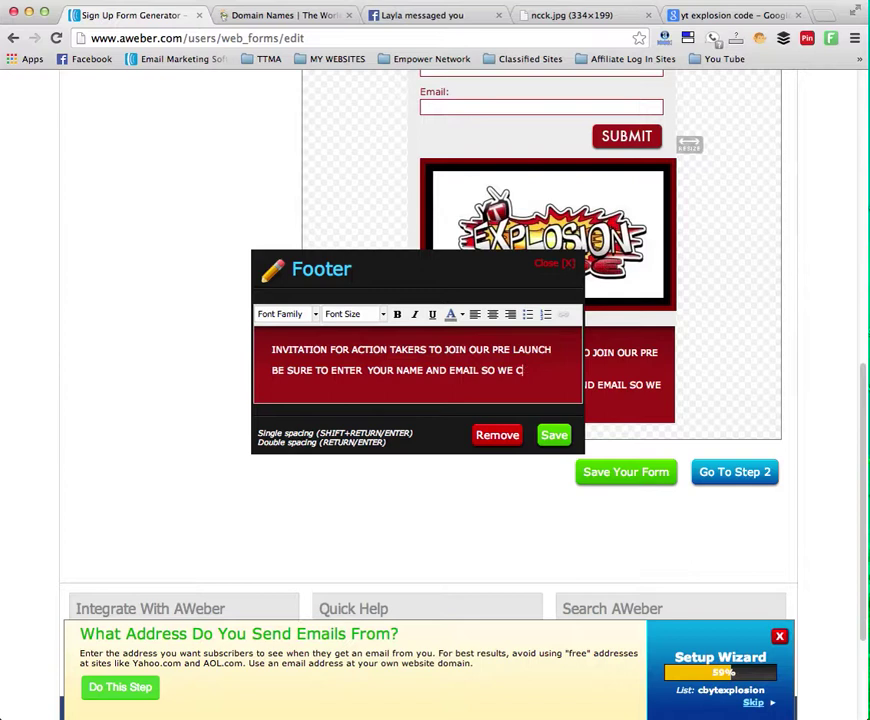
pyautogui.write('AN KEE')
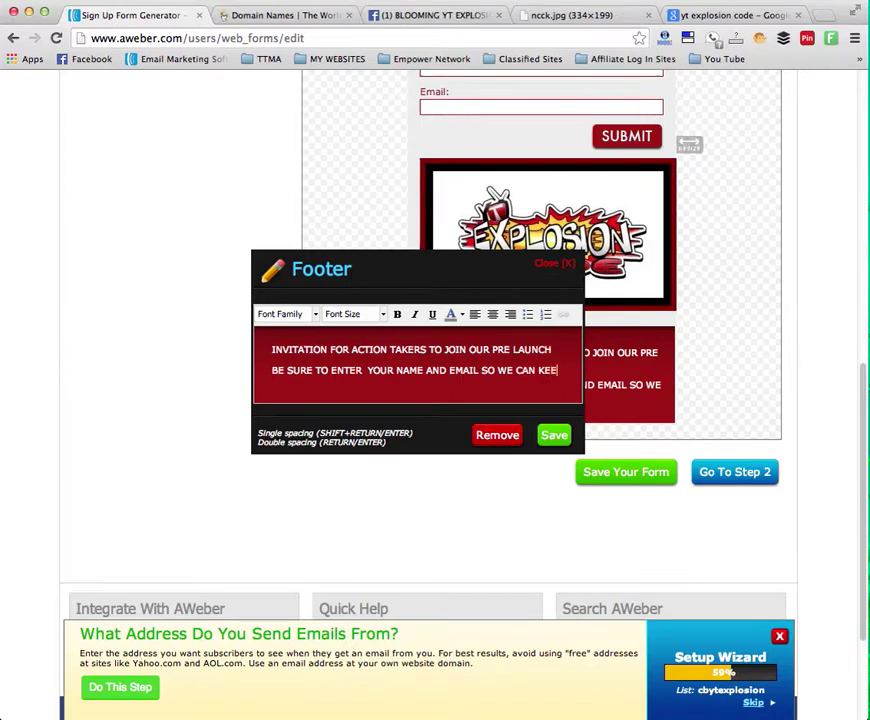
pyautogui.write('P YOU INFORMED')
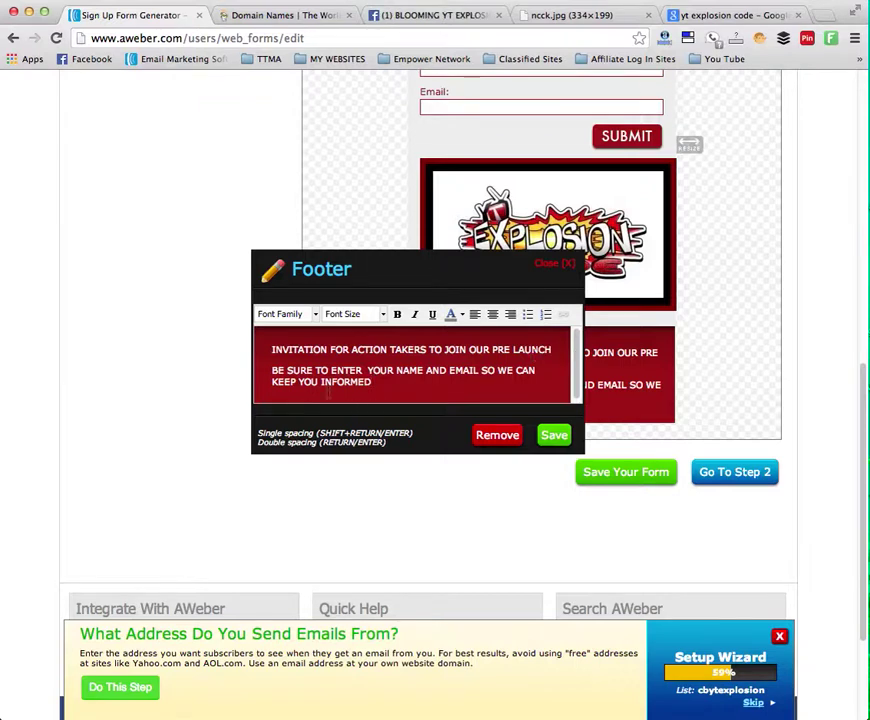
# Step: Center both footer paragraphs and save the footer text
pyautogui.moveTo(371, 379); pyautogui.dragTo(222, 340)
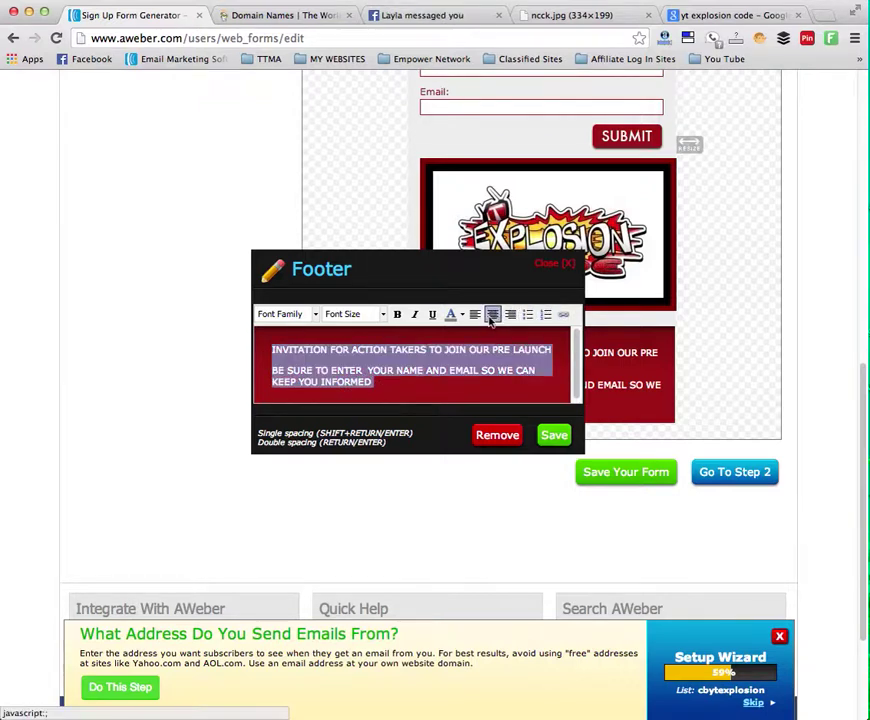
pyautogui.click(492, 314)
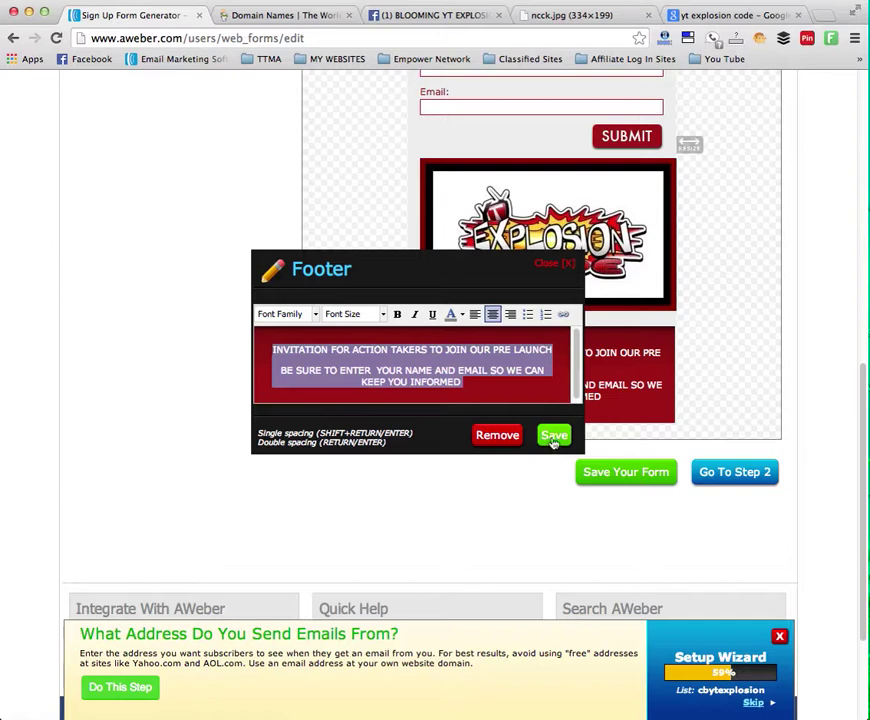
pyautogui.click(554, 437)
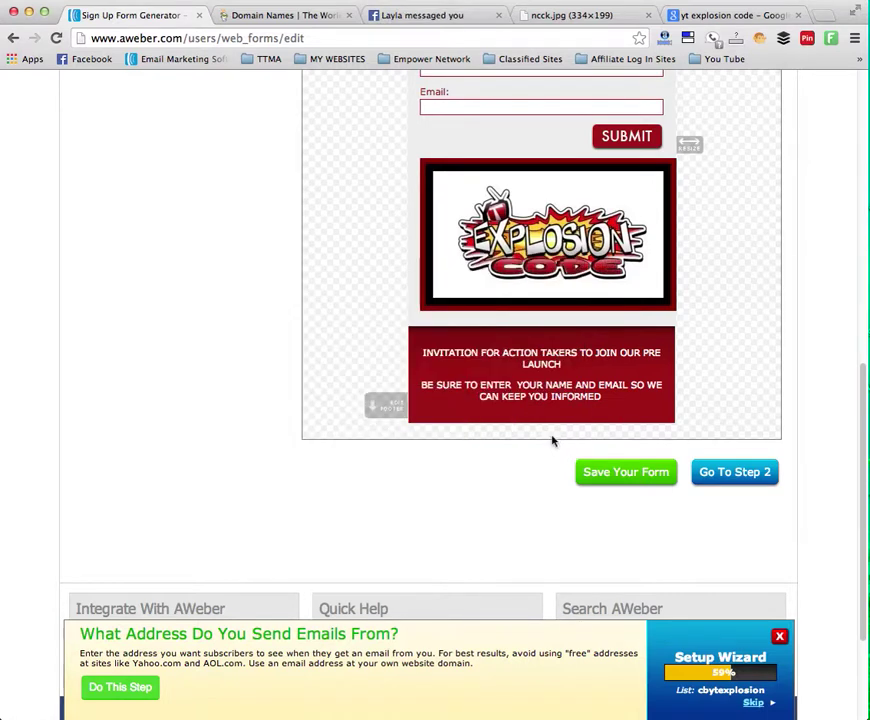
pyautogui.scroll(3, 702, 403)
pyautogui.scroll(-3, 702, 403)
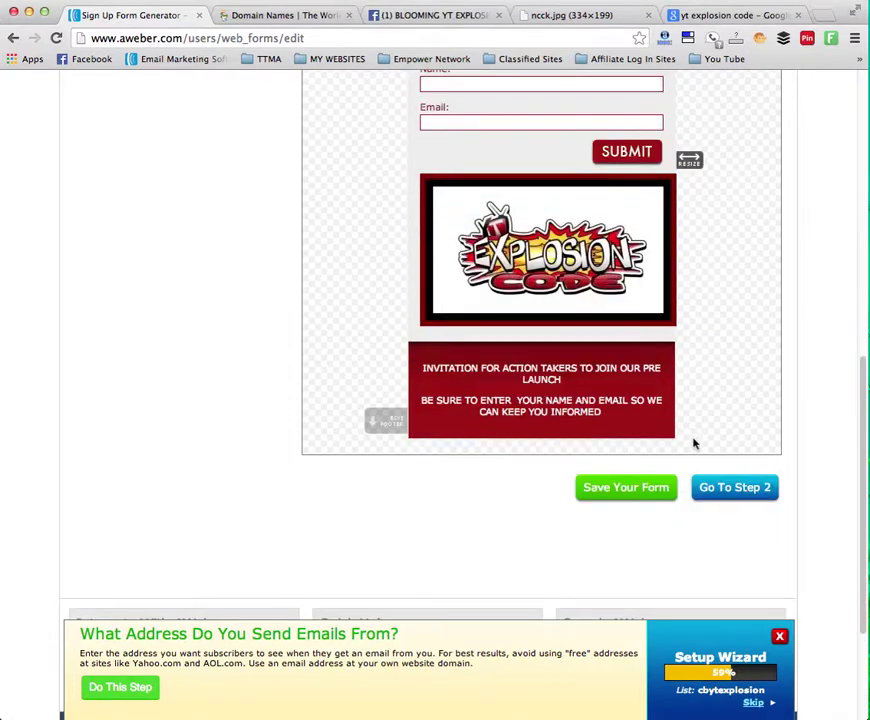
# Step: Save the sign-up form design and proceed to the form's Settings stage
pyautogui.click(633, 490)
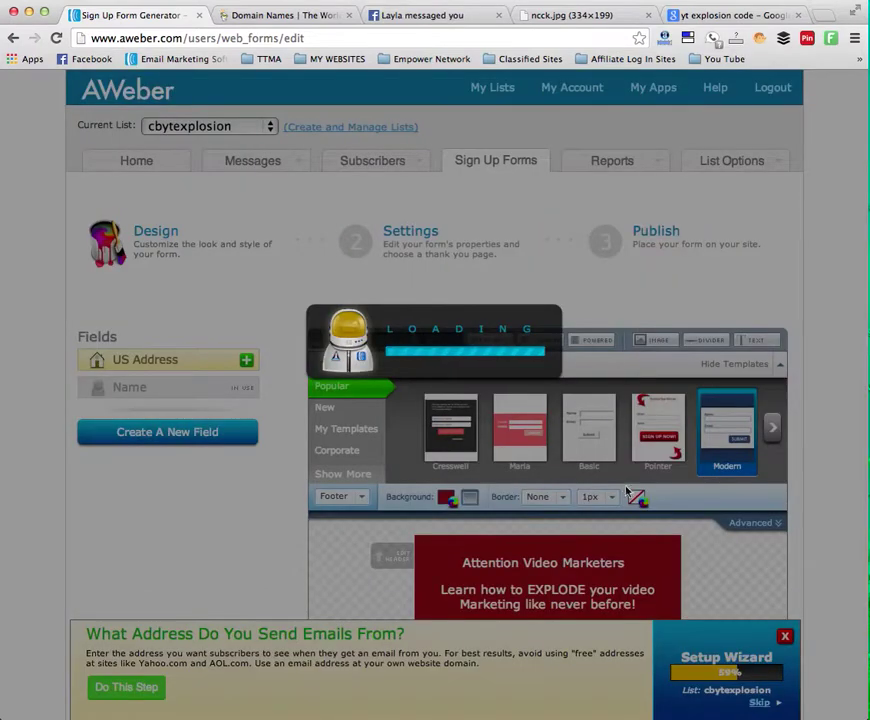
pyautogui.scroll(-5, 621, 485)
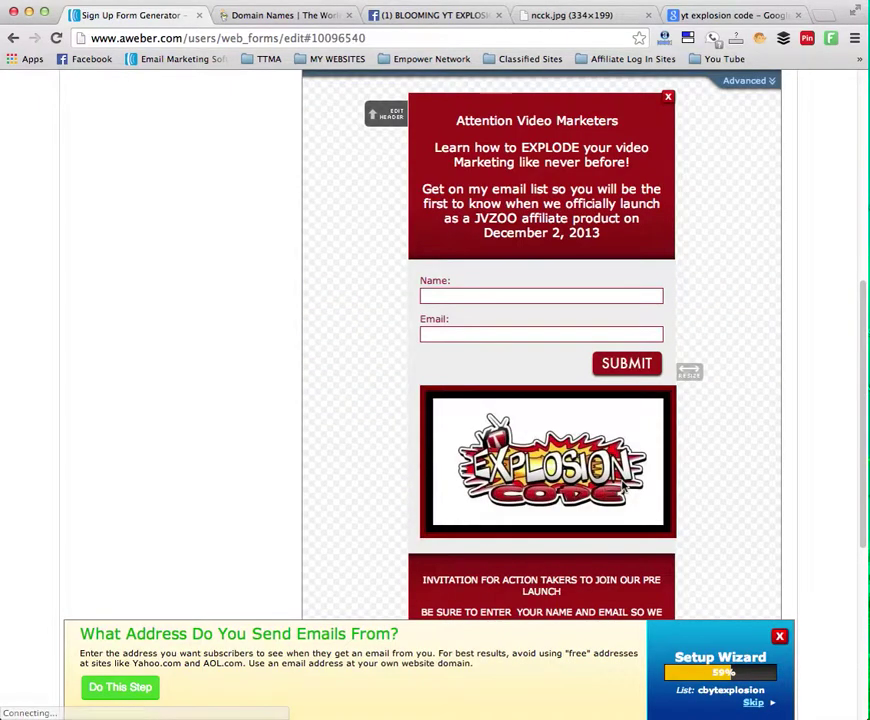
pyautogui.scroll(-5, 622, 485)
pyautogui.click(717, 413)
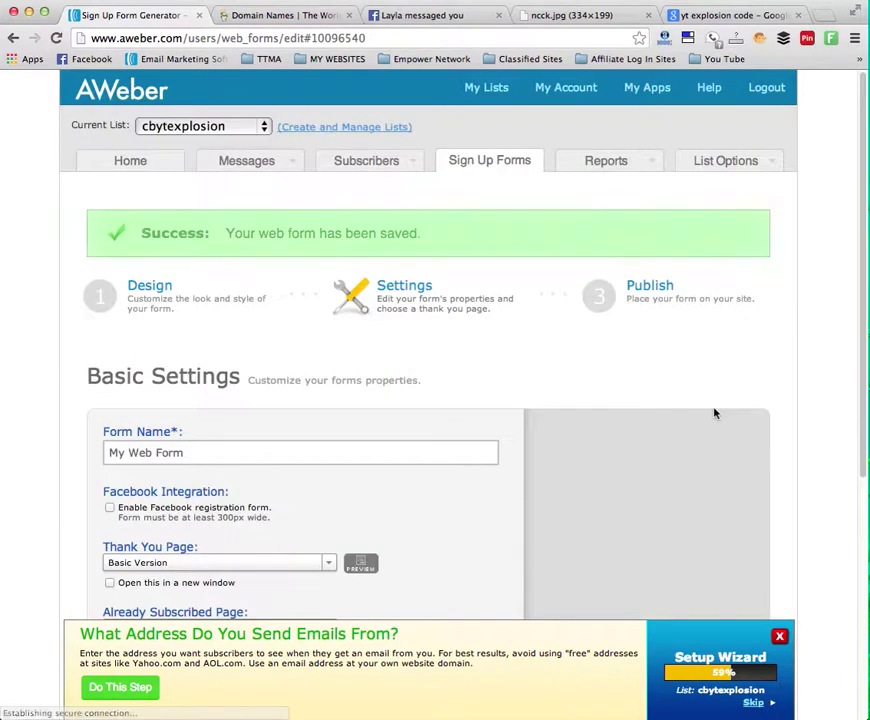
# Step: Replace the default form name with "YT EXPLOSION 2" in the basic settings
pyautogui.scroll(-3, 262, 414)
pyautogui.moveTo(204, 297); pyautogui.dragTo(31, 288)
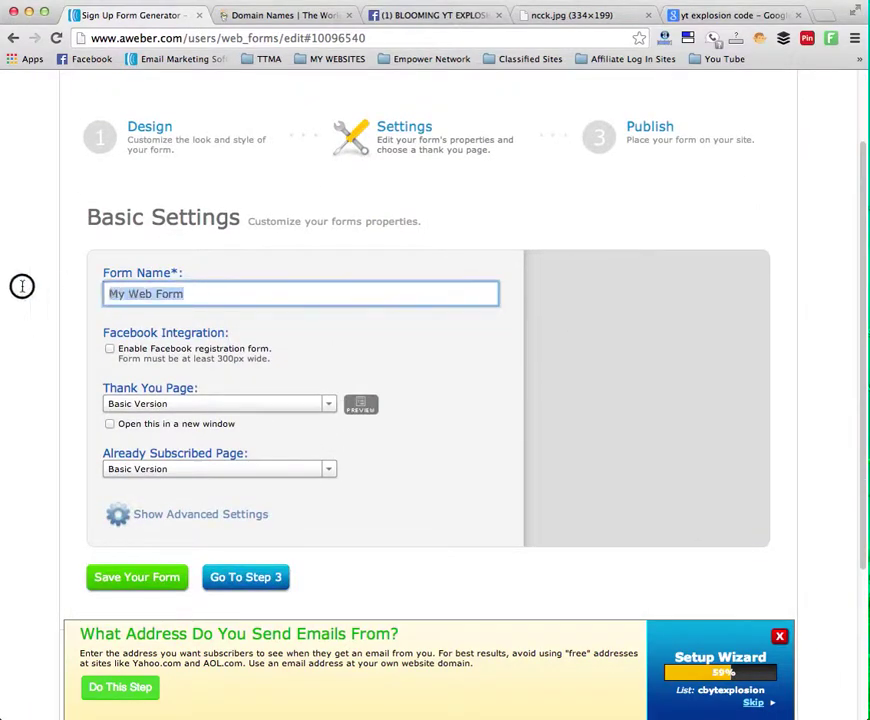
pyautogui.write('YT E')
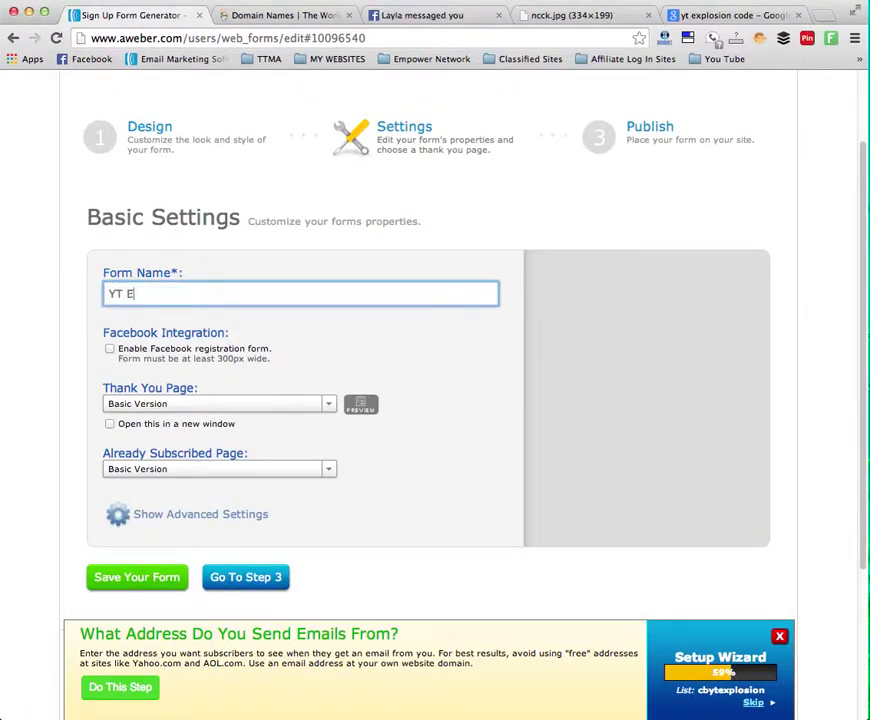
pyautogui.write('XPLS')
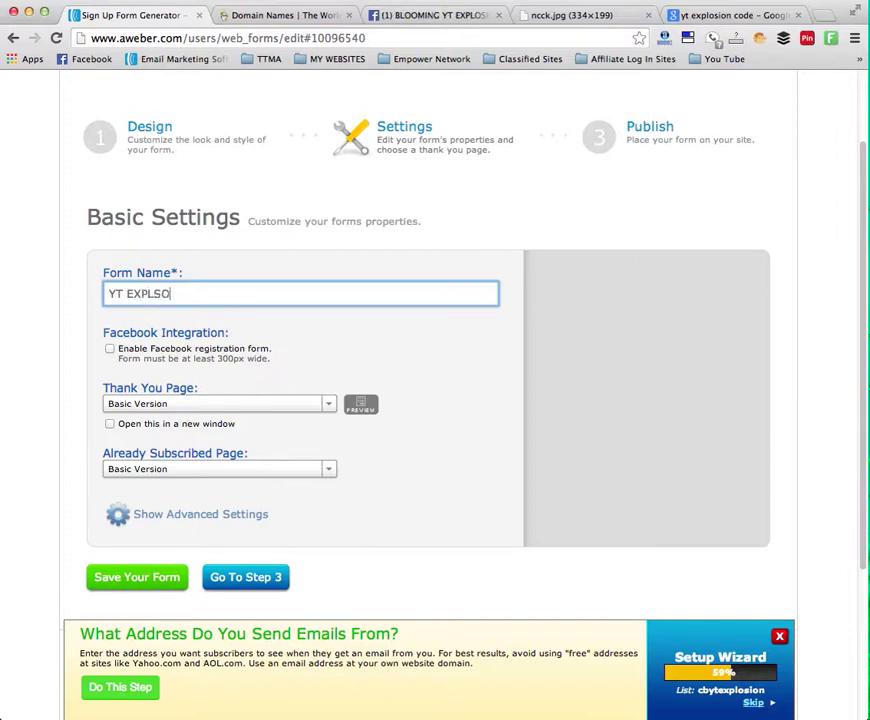
pyautogui.press('BackSpace')
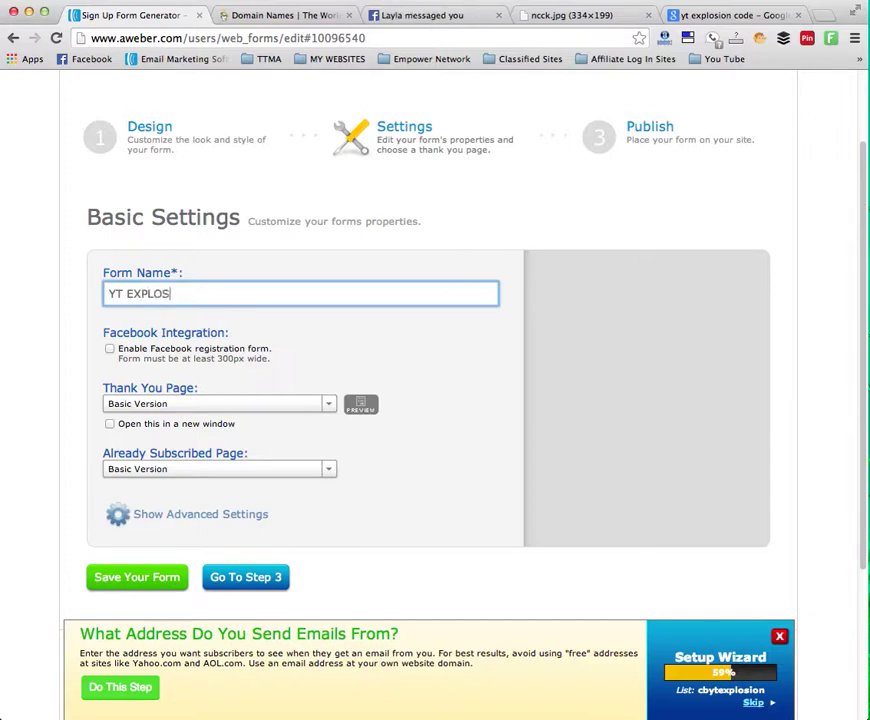
pyautogui.write('OSION 2')
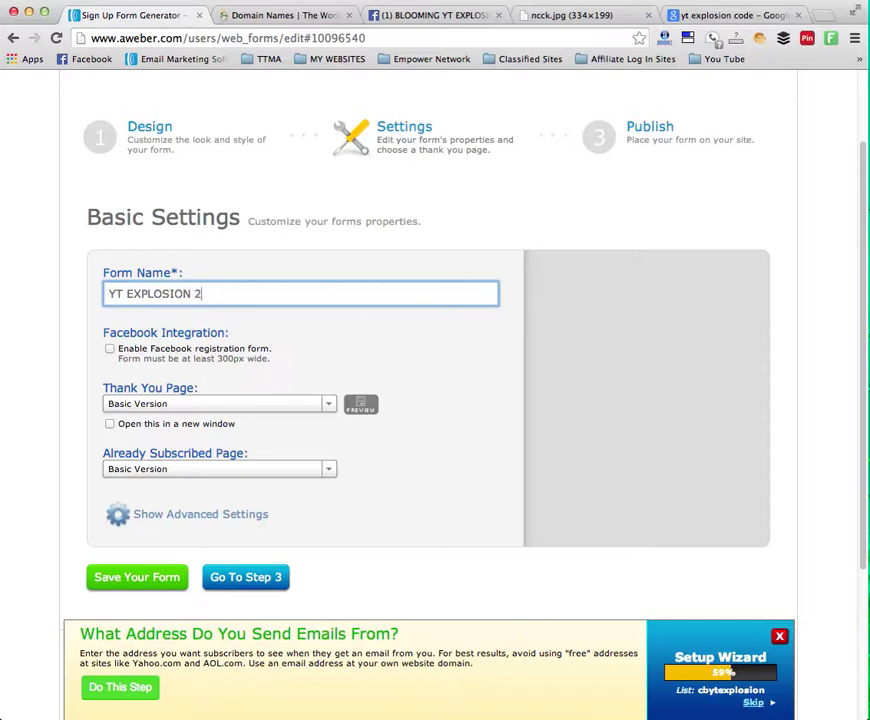
pyautogui.scroll(-1, 60, 300)
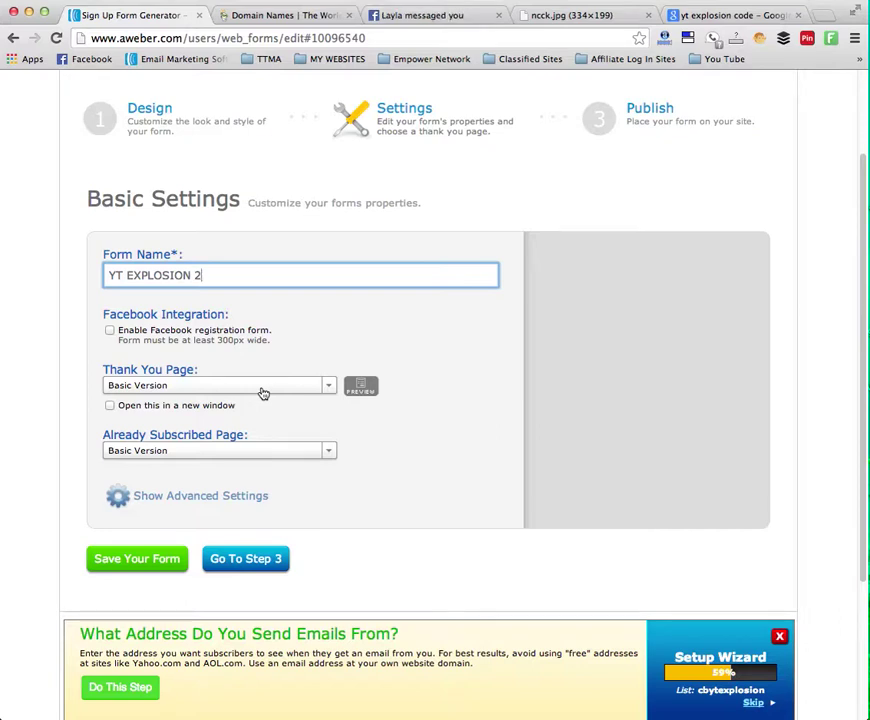
# Step: Replace the ncck.jpg image page with the bookmarked YouTube channel and browse the channel's recent uploads
pyautogui.click(583, 16)
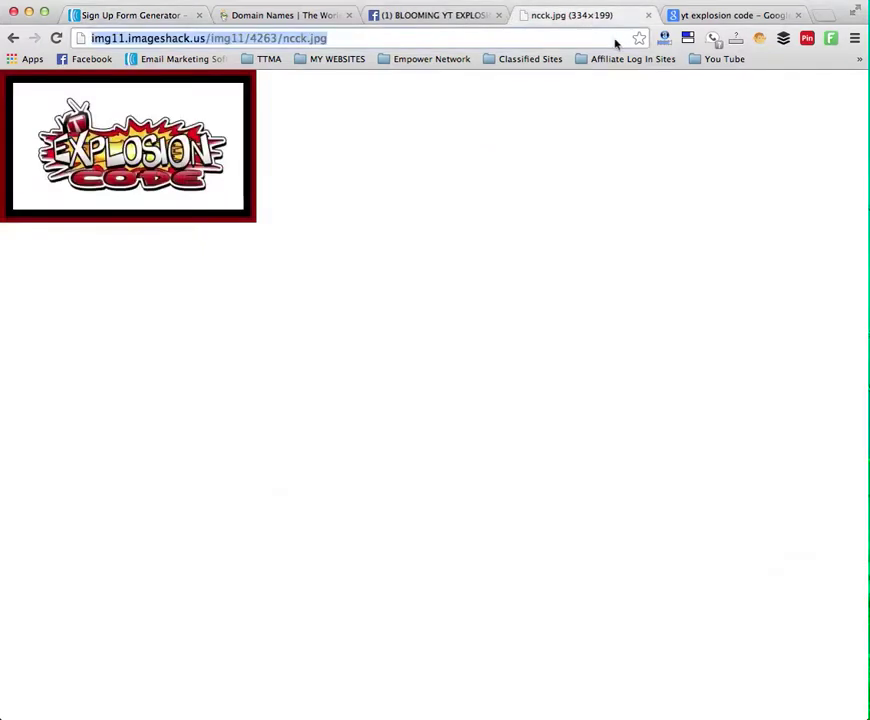
pyautogui.click(718, 60)
pyautogui.click(730, 97)
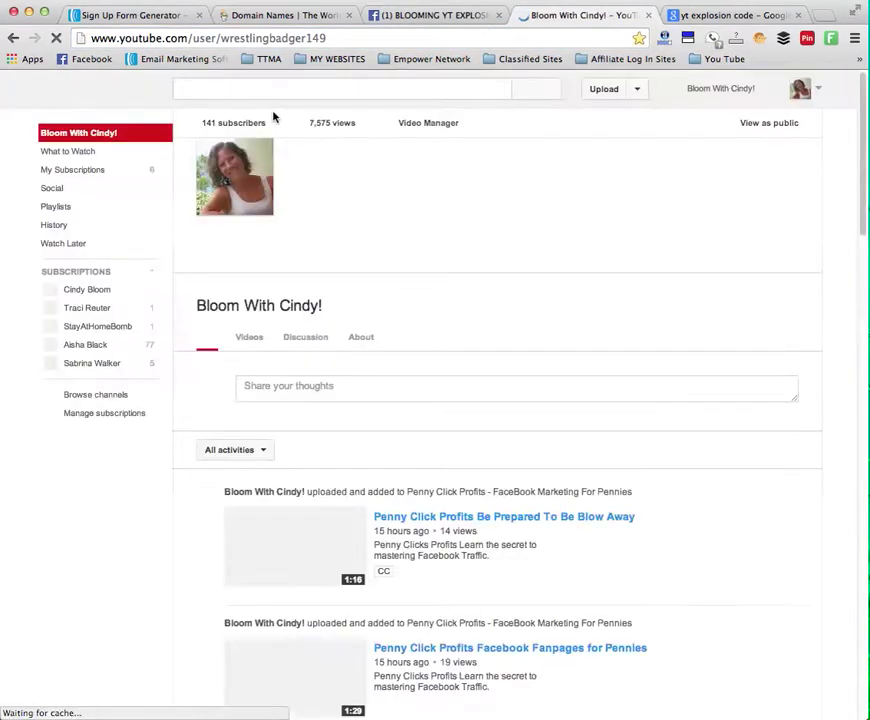
pyautogui.scroll(-3, 375, 402)
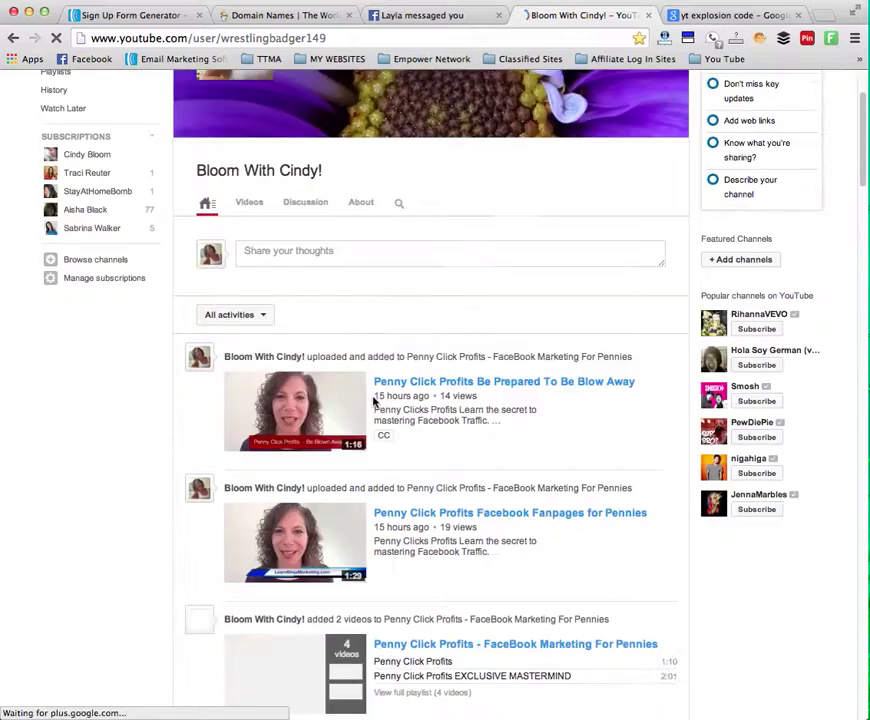
pyautogui.scroll(-7, 375, 402)
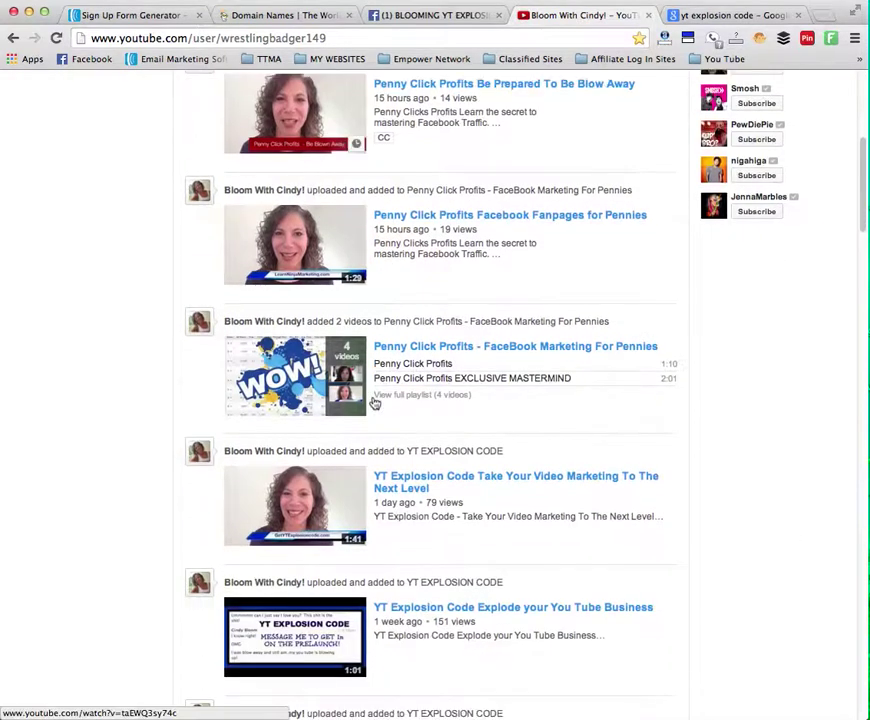
pyautogui.scroll(10, 375, 402)
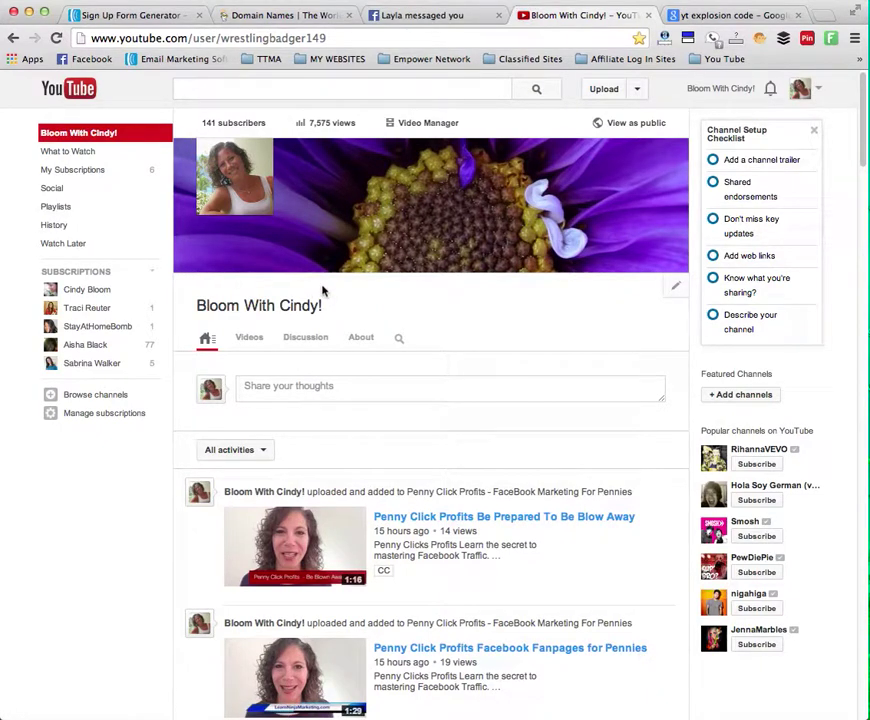
pyautogui.scroll(-5, 322, 291)
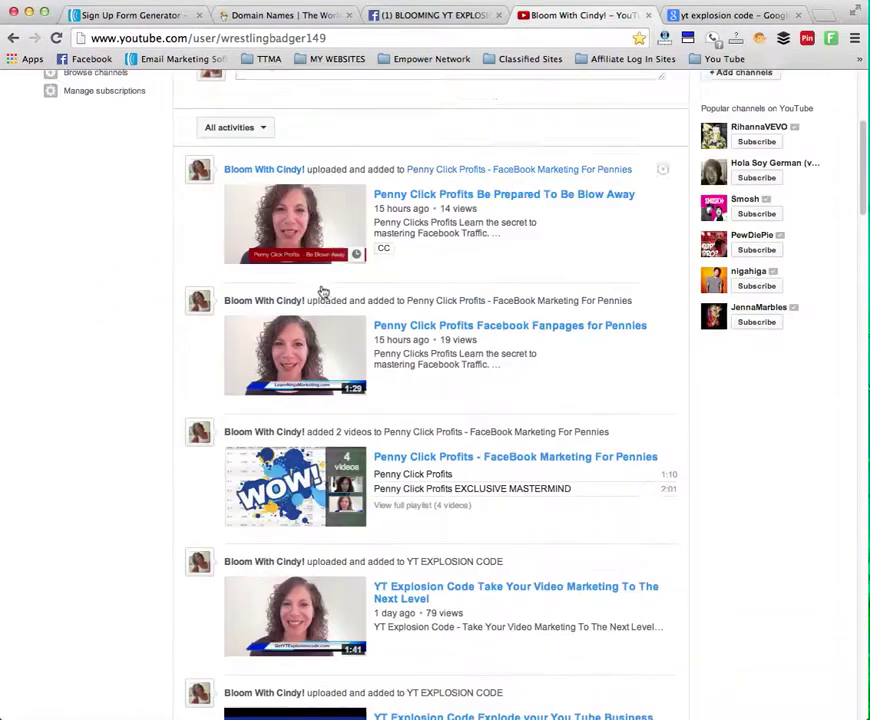
pyautogui.scroll(4, 322, 291)
pyautogui.scroll(3, 323, 291)
# Step: Open the channel's YT EXPLOSION CODE playlist and copy its web address
pyautogui.click(62, 206)
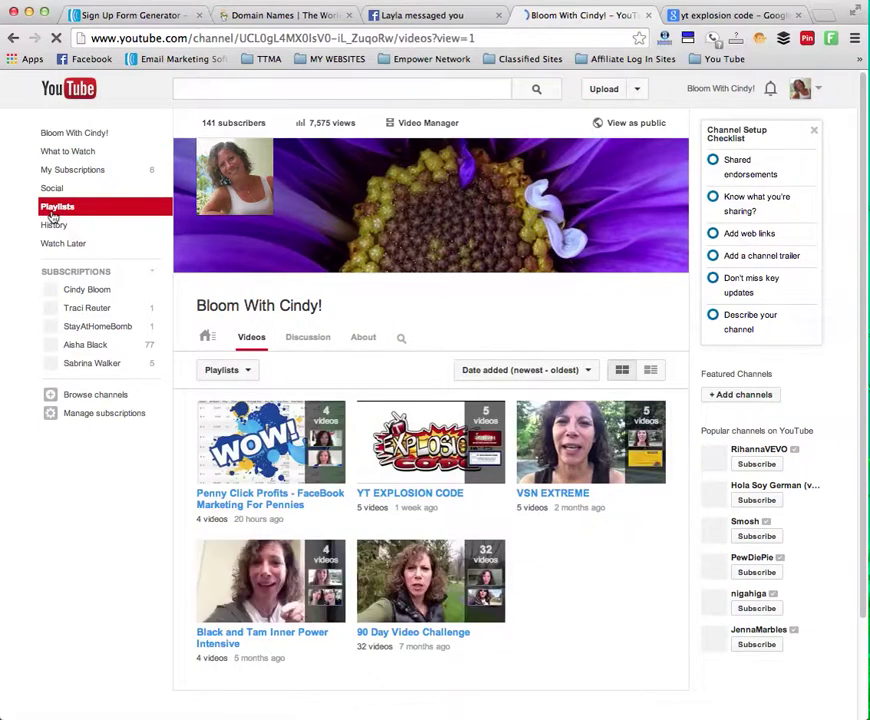
pyautogui.scroll(-2, 317, 332)
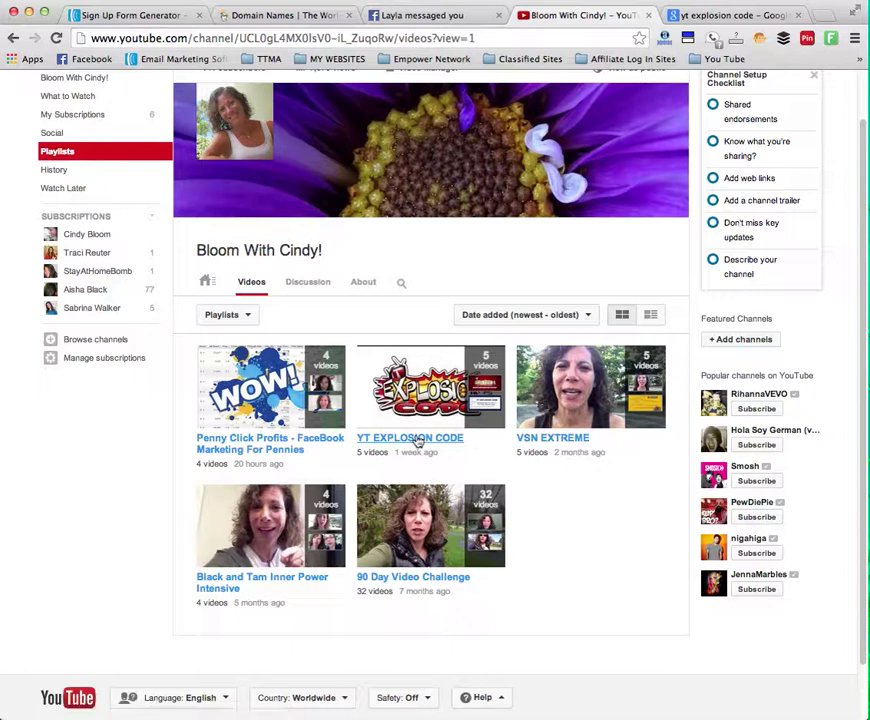
pyautogui.click(416, 441)
pyautogui.click(200, 39)
pyautogui.press('super+c')
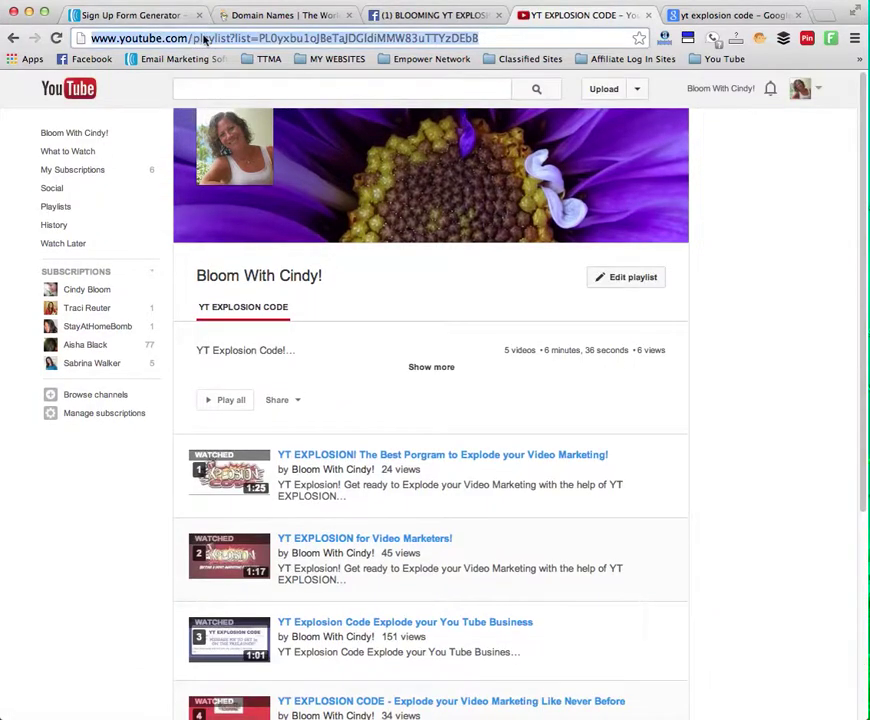
pyautogui.rightClick(202, 39)
pyautogui.click(231, 60)
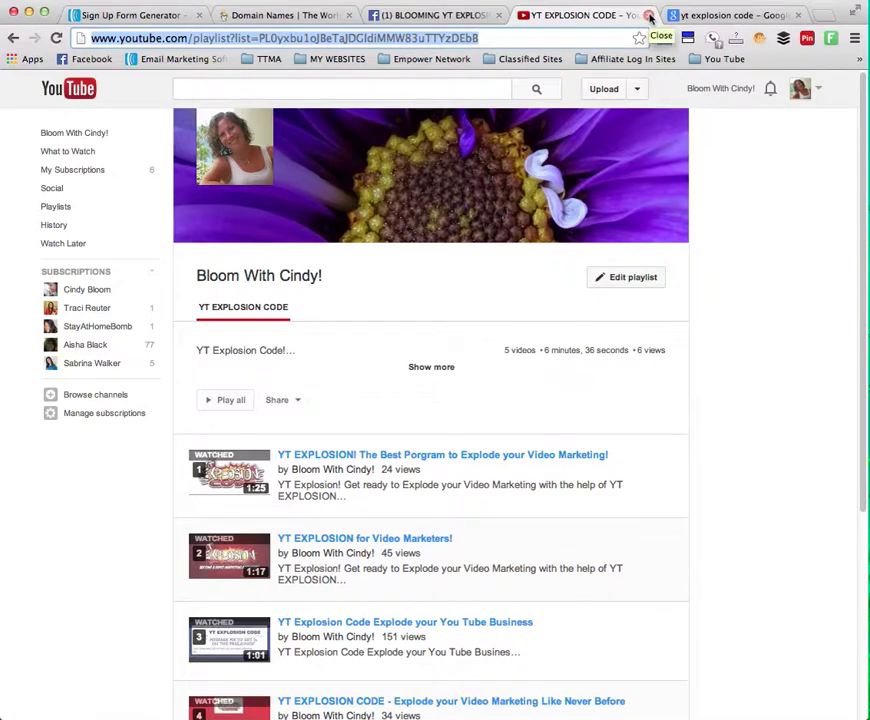
# Step: Close the playlist page and, back in the AWeber form settings, set the Thank You Page to Custom Page with the copied playlist address
pyautogui.click(649, 17)
pyautogui.click(141, 17)
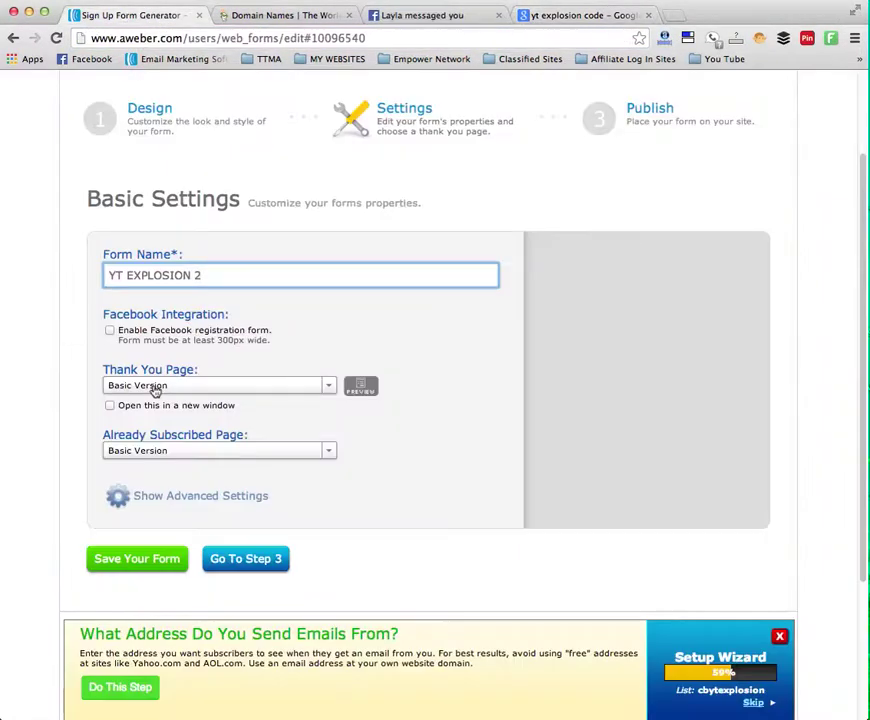
pyautogui.click(312, 388)
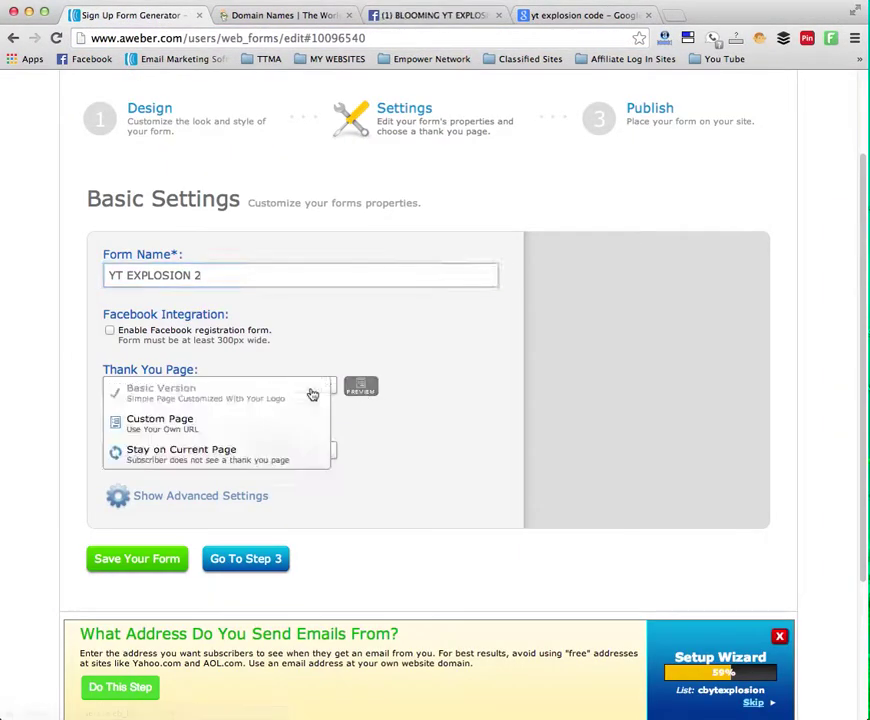
pyautogui.click(256, 429)
pyautogui.click(212, 418)
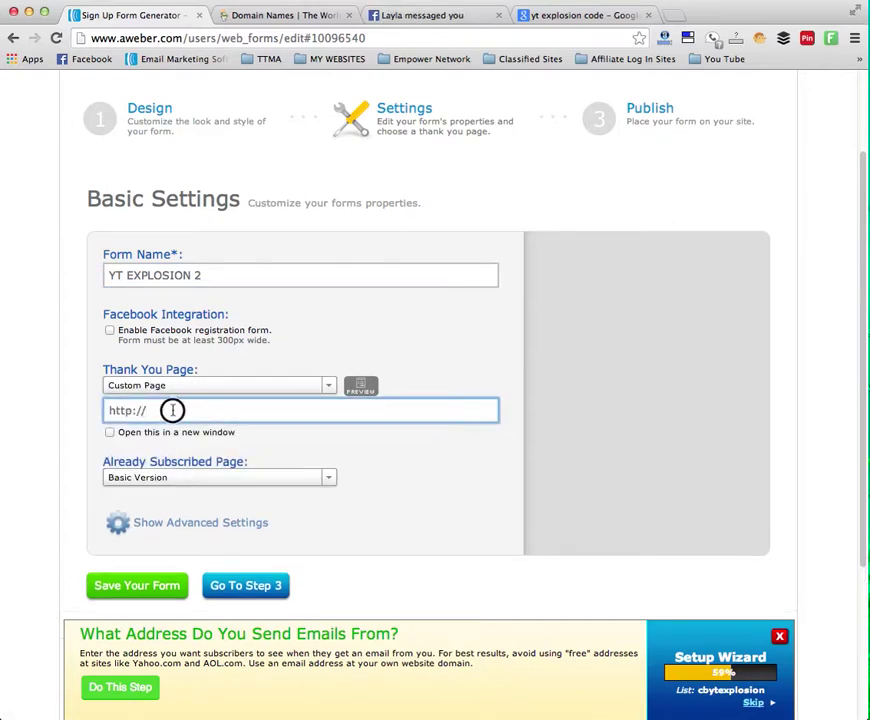
pyautogui.moveTo(176, 410); pyautogui.dragTo(62, 410)
pyautogui.press('BackSpace')
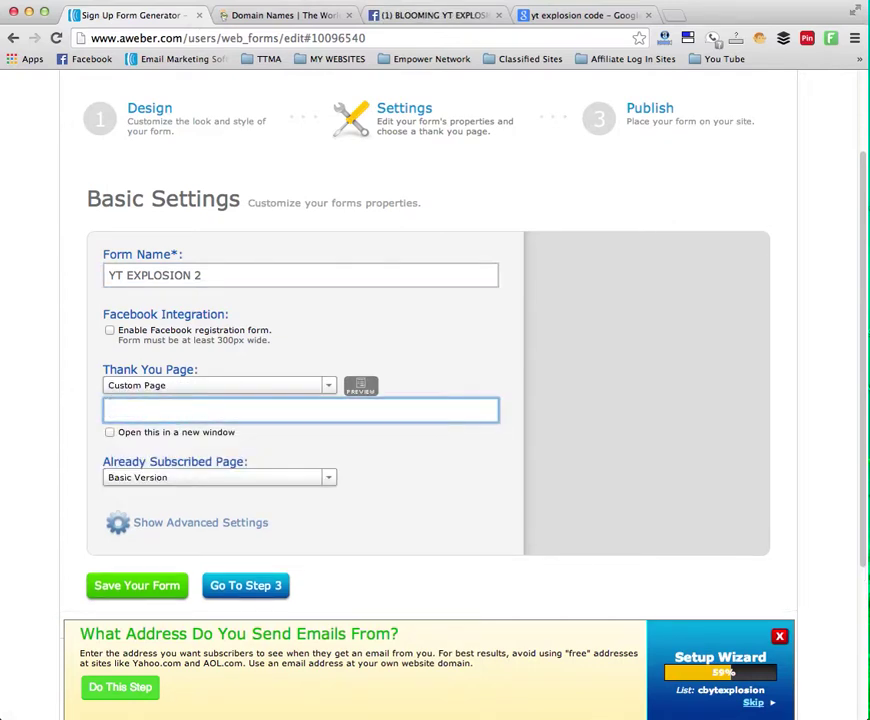
pyautogui.press('super+v')
pyautogui.moveTo(259, 409); pyautogui.dragTo(23, 378)
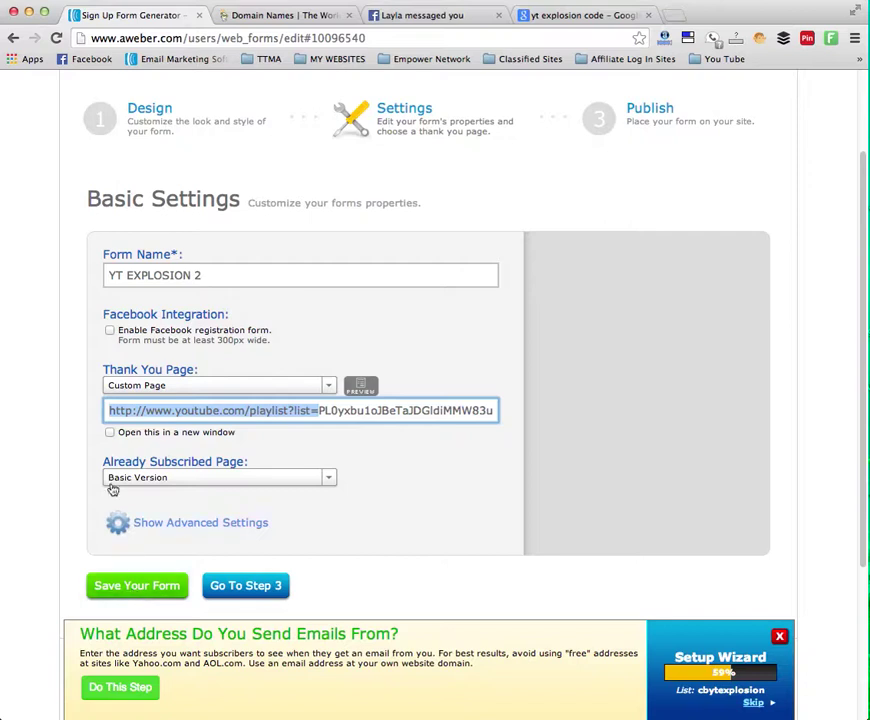
# Step: Make the thank you page open in a new window and save the form to proceed to the Publish stage
pyautogui.click(110, 432)
pyautogui.click(140, 588)
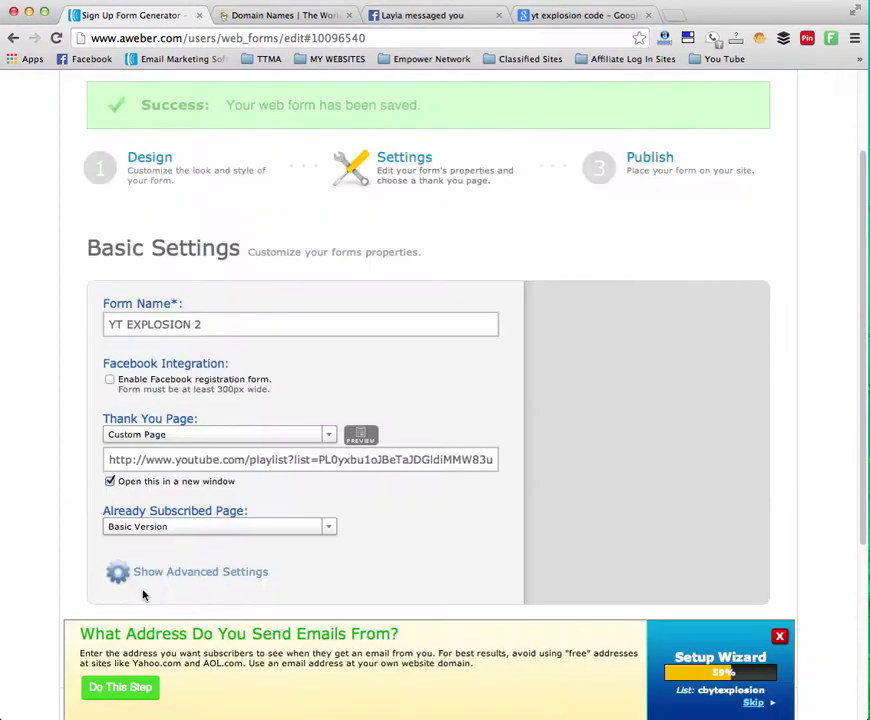
pyautogui.scroll(-5, 205, 503)
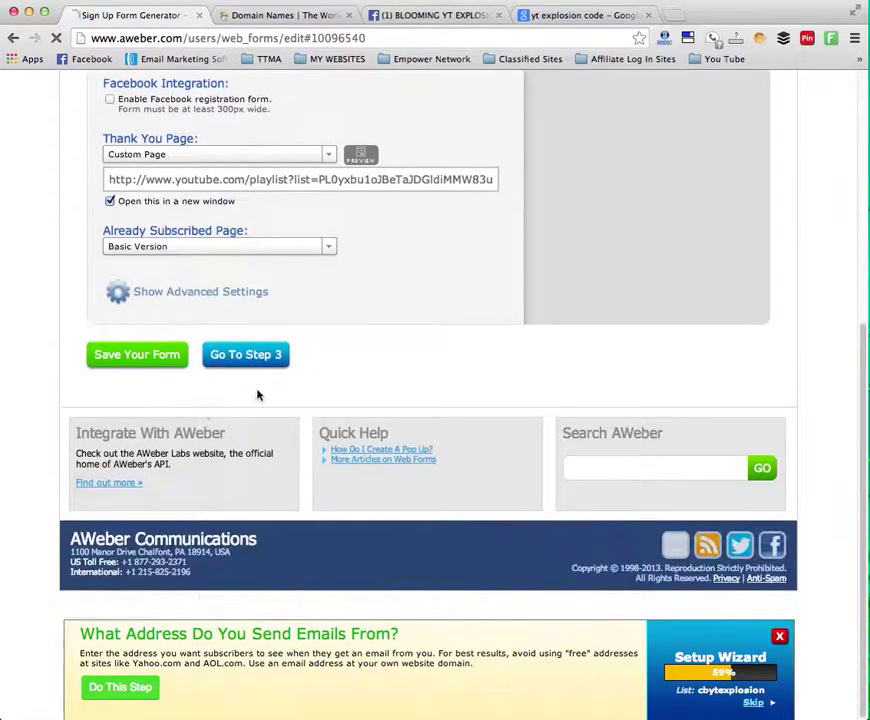
pyautogui.click(252, 355)
# Step: Choose to have AWeber host the form, and preview the hosted page to select its web address
pyautogui.scroll(-3, 258, 485)
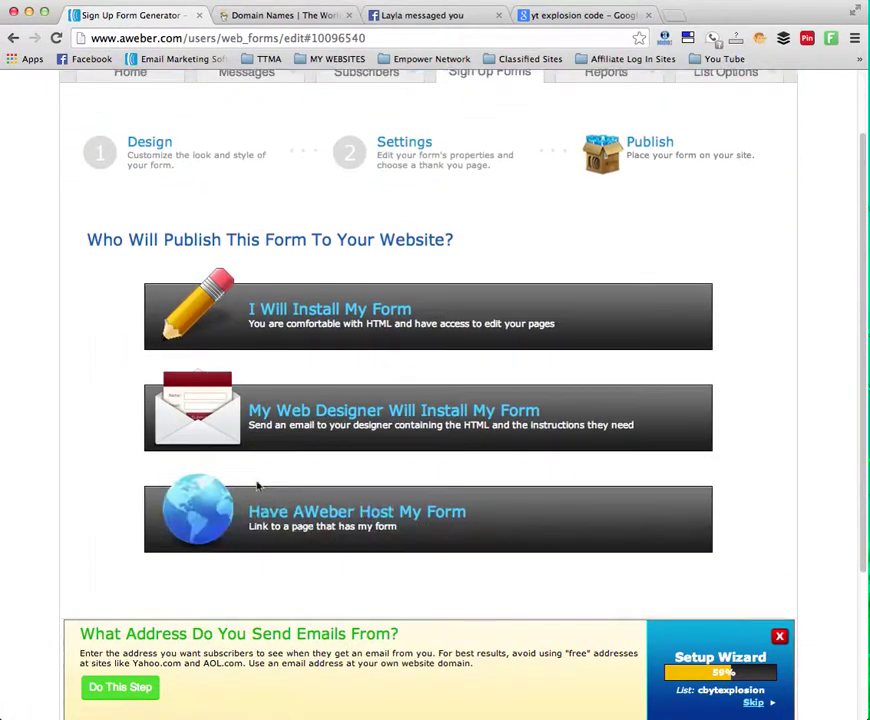
pyautogui.click(316, 490)
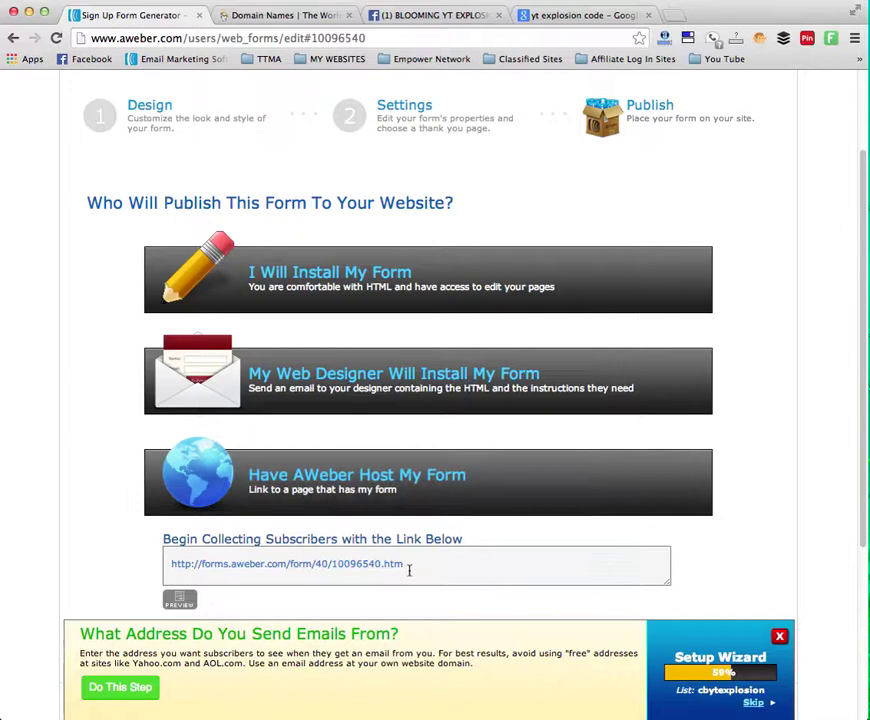
pyautogui.click(181, 599)
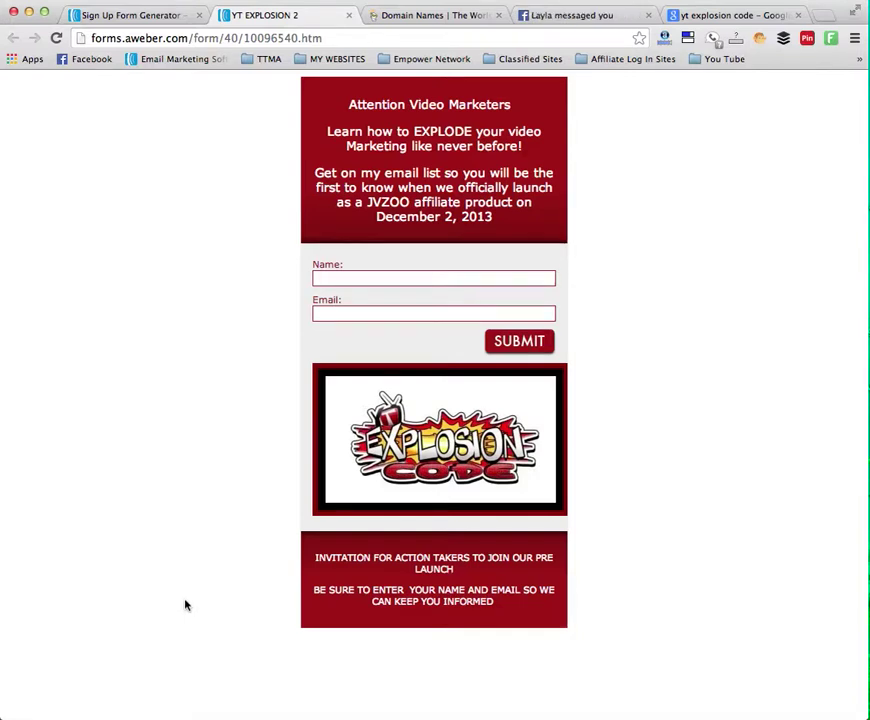
pyautogui.click(334, 37)
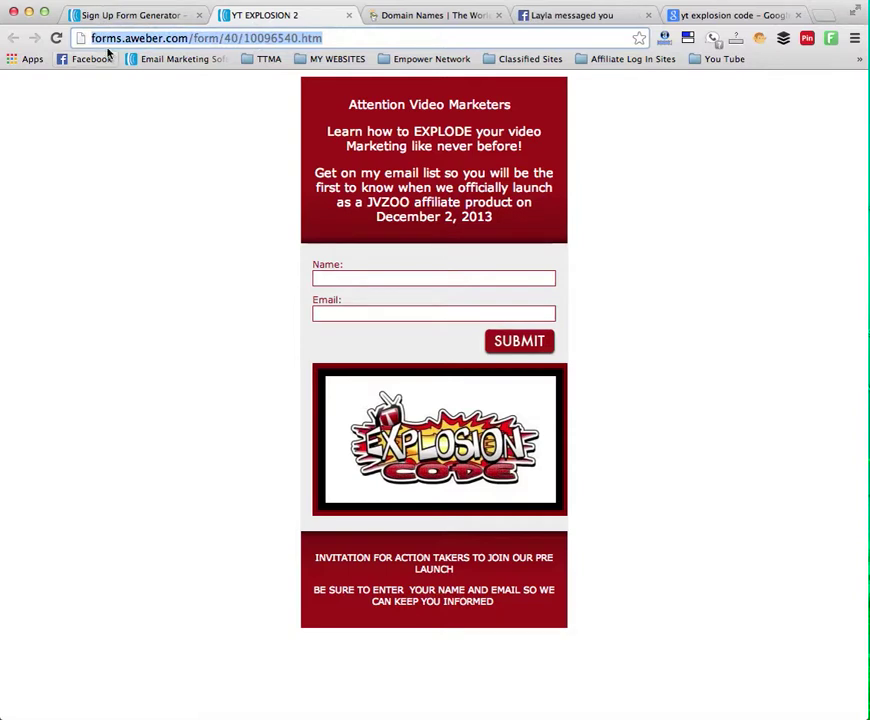
# Step: Switch to the GoDaddy site, visit the account page and dismiss the profile survey
pyautogui.click(408, 17)
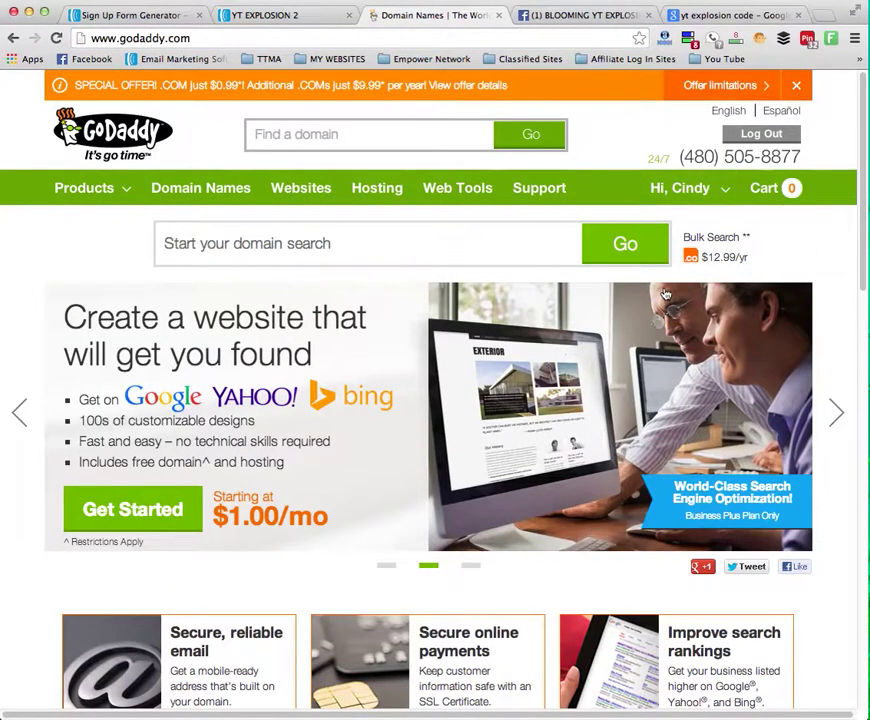
pyautogui.moveTo(673, 191)
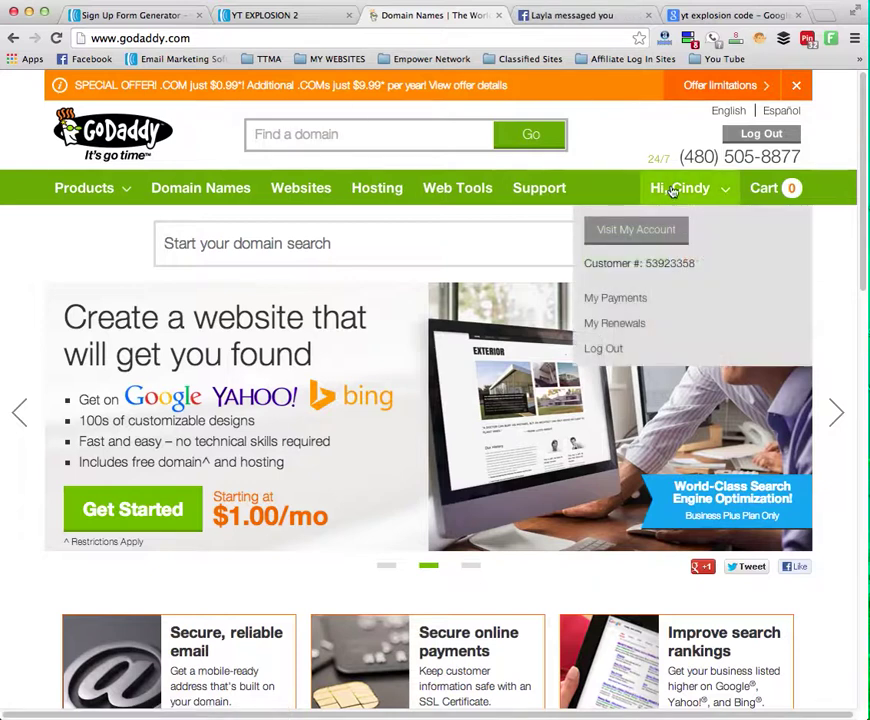
pyautogui.click(626, 229)
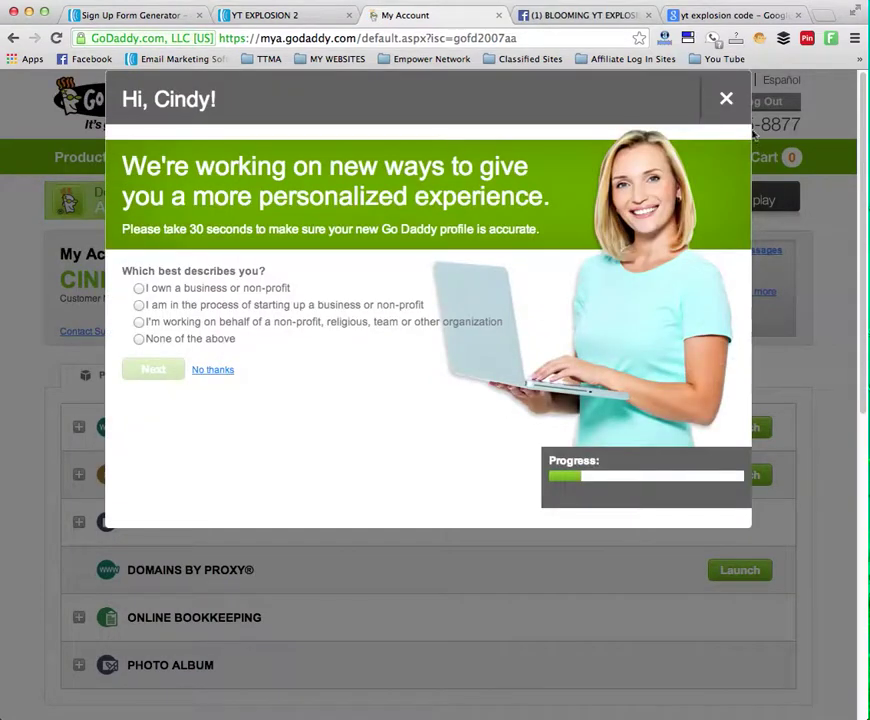
pyautogui.click(727, 100)
# Step: Expand the Domains section and show 20 results per page to view the full domain list
pyautogui.click(78, 426)
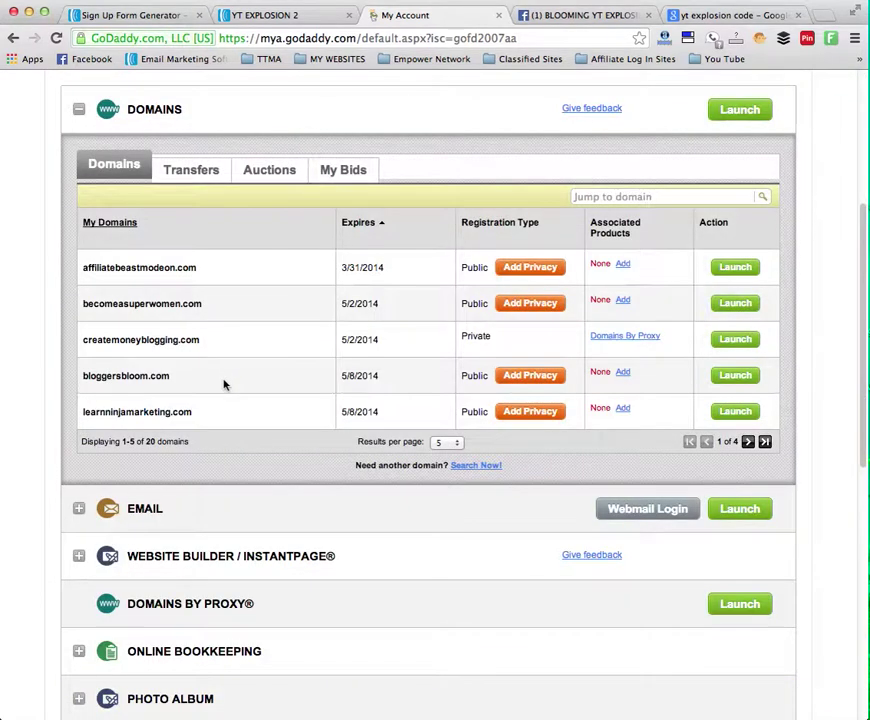
pyautogui.scroll(-1, 224, 384)
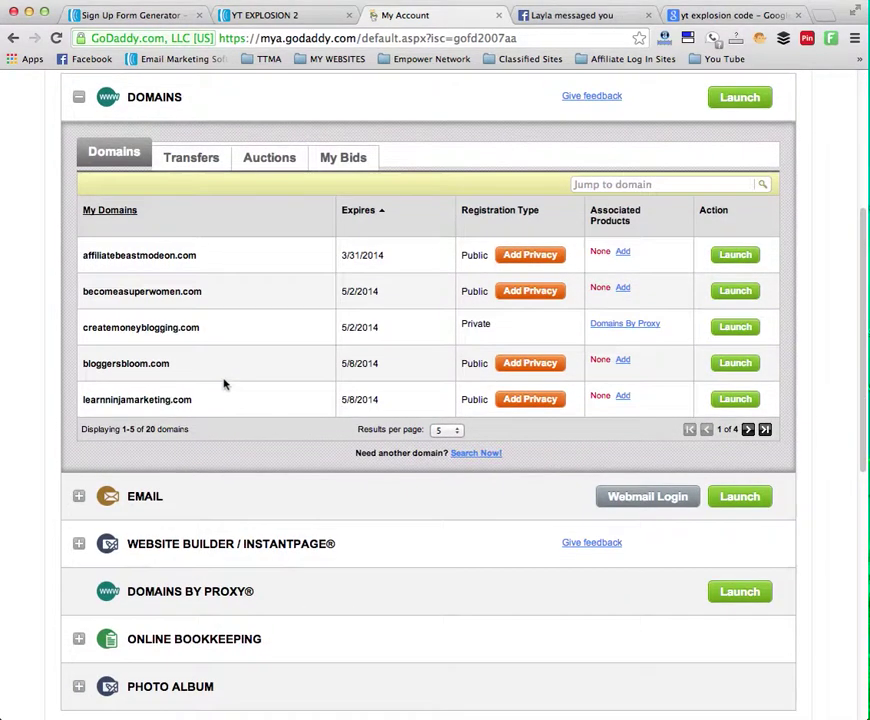
pyautogui.click(447, 427)
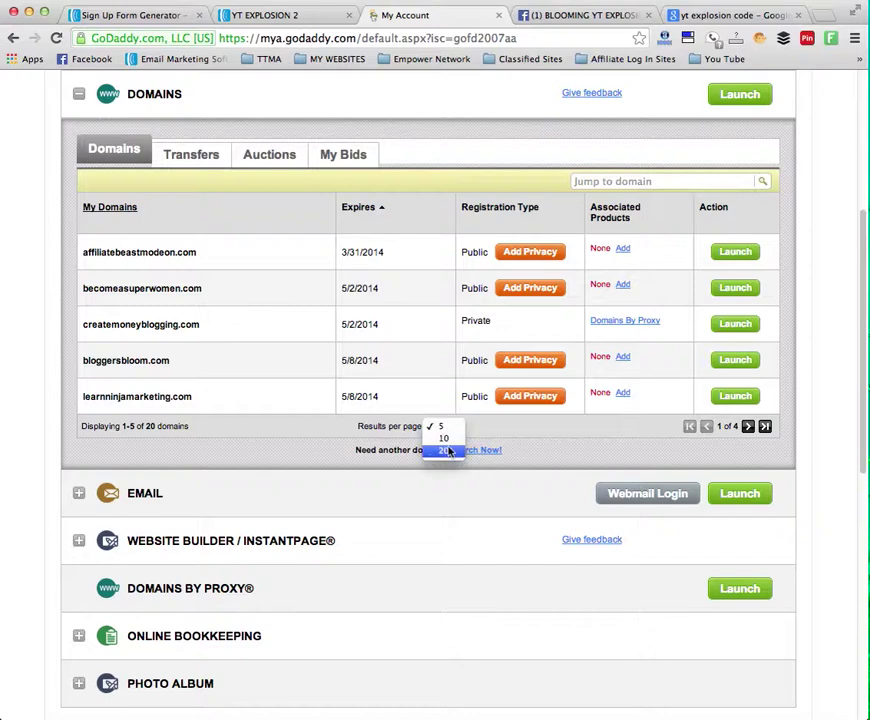
pyautogui.click(447, 451)
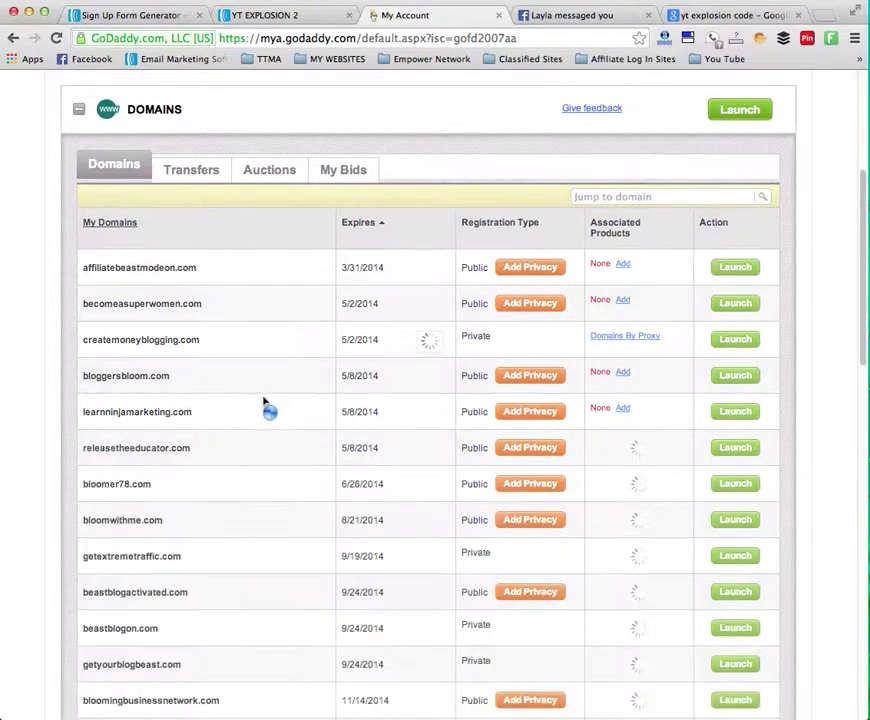
pyautogui.scroll(-3, 300, 420)
pyautogui.scroll(-5, 296, 429)
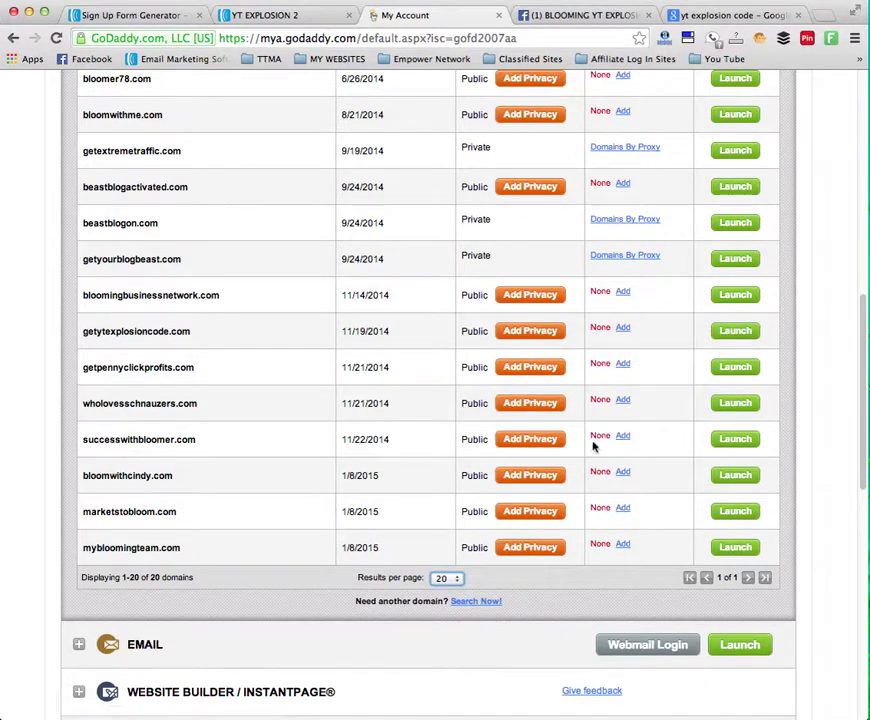
# Step: Open the details of successwithbloomer.com and start adding a forwarding address for the domain
pyautogui.click(725, 439)
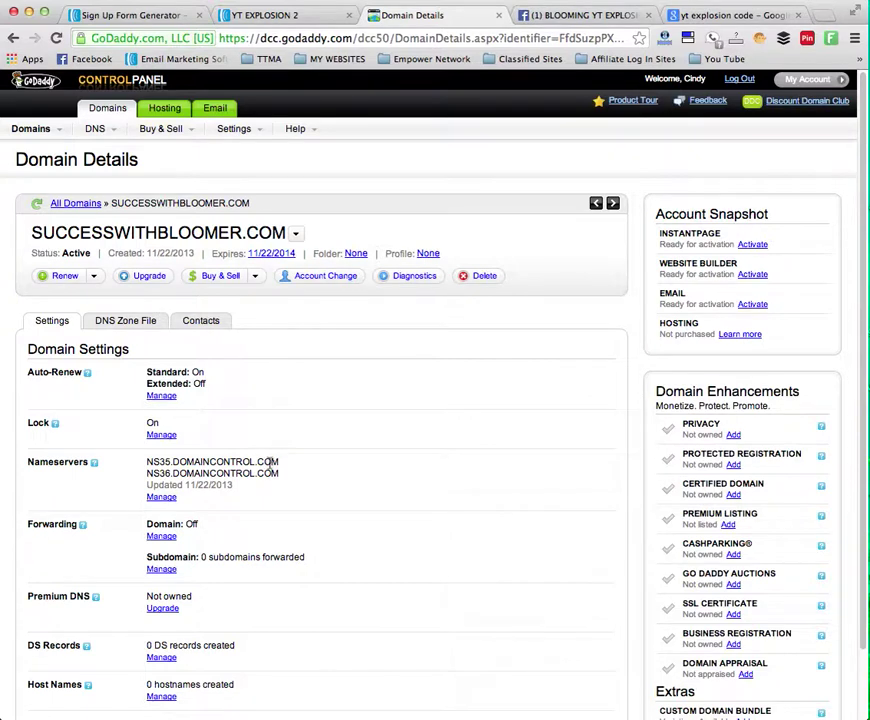
pyautogui.scroll(-2, 345, 400)
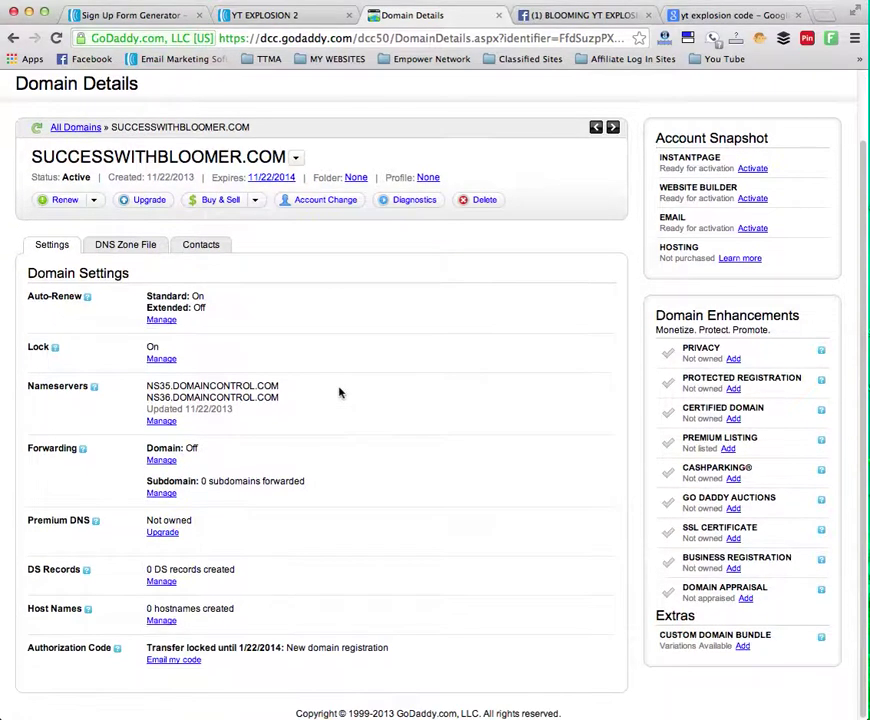
pyautogui.click(162, 461)
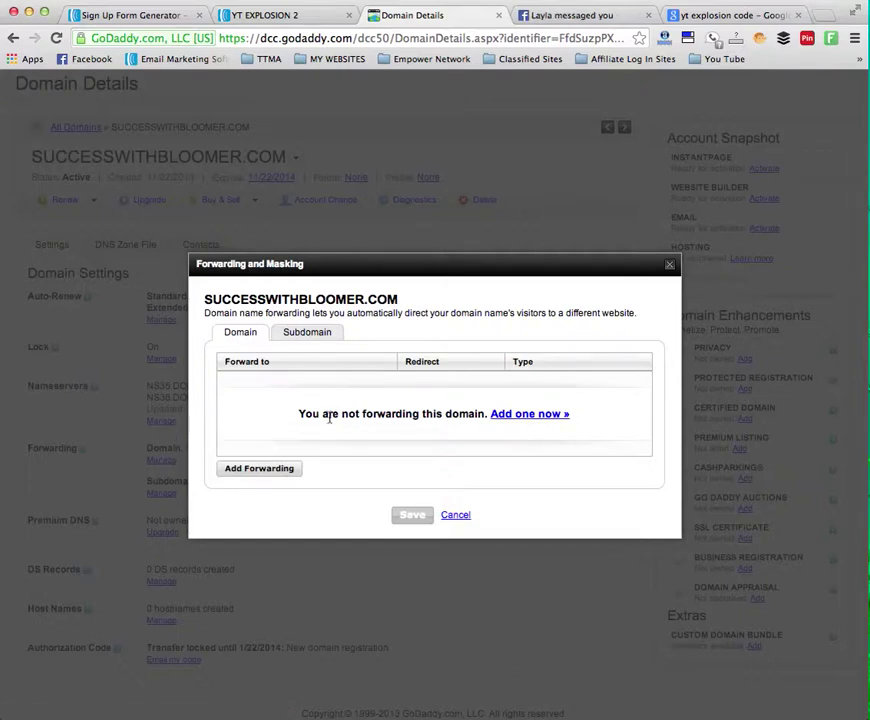
pyautogui.click(541, 420)
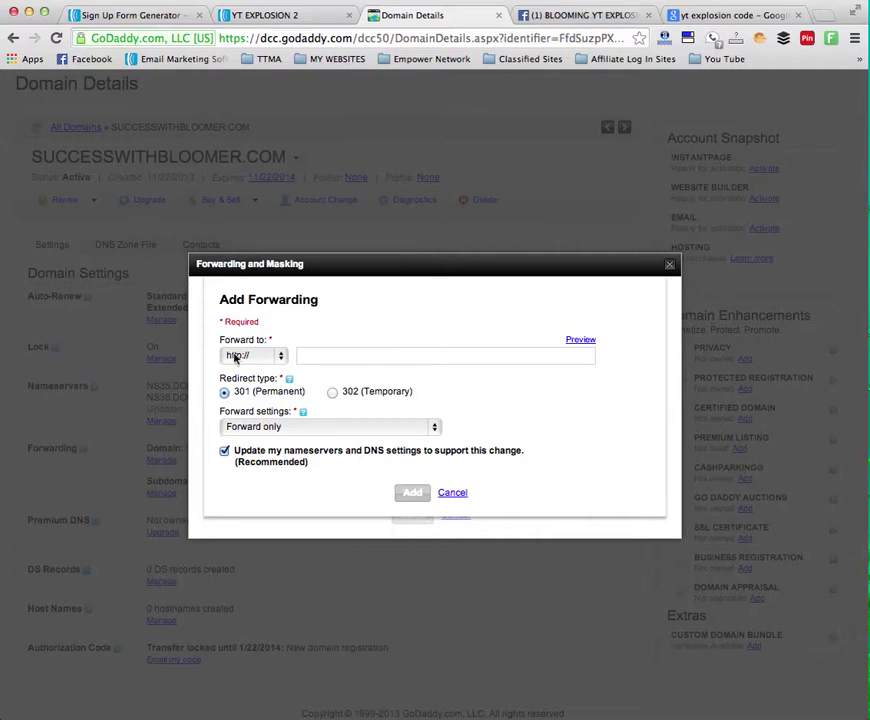
pyautogui.rightClick(334, 356)
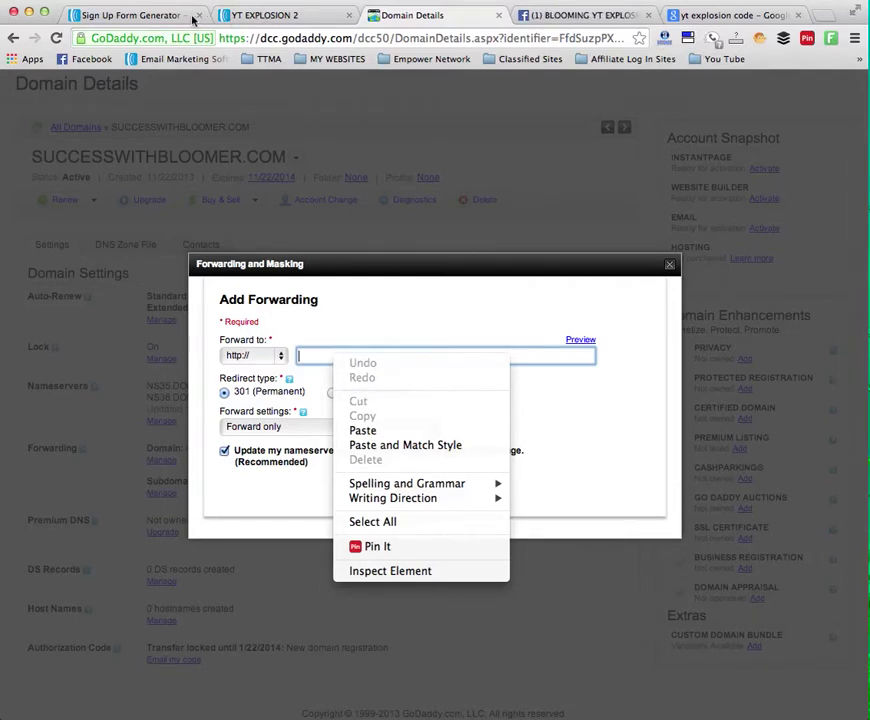
pyautogui.press('Escape')
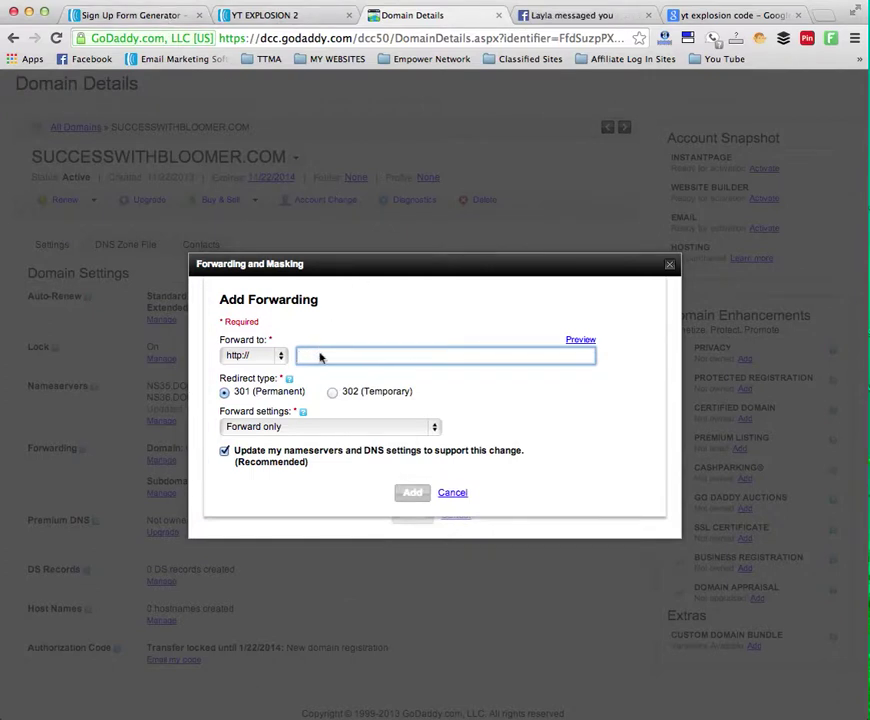
pyautogui.rightClick(320, 357)
pyautogui.click(348, 370)
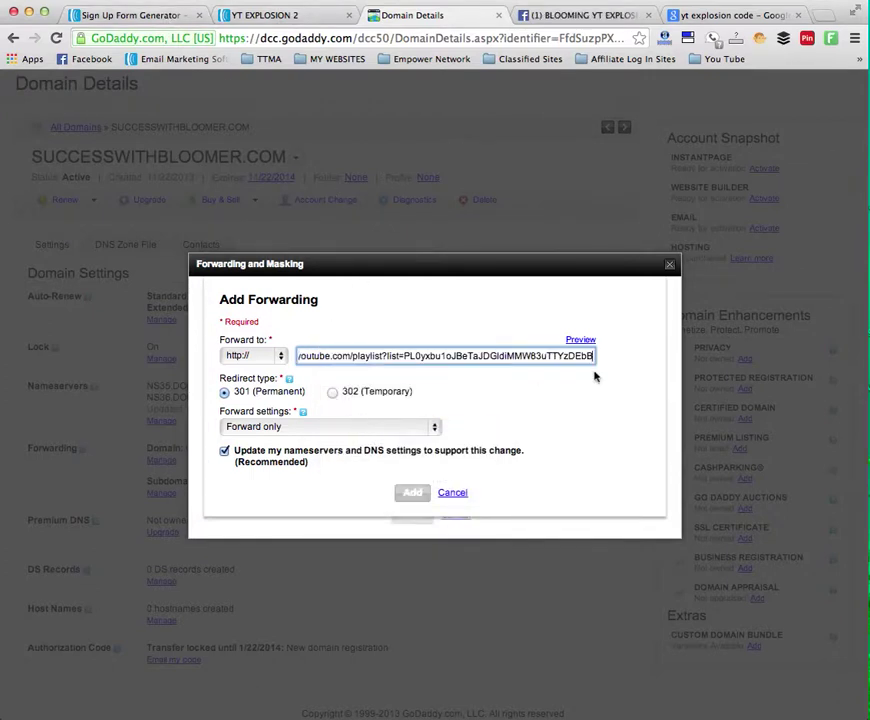
pyautogui.moveTo(596, 357); pyautogui.dragTo(142, 324)
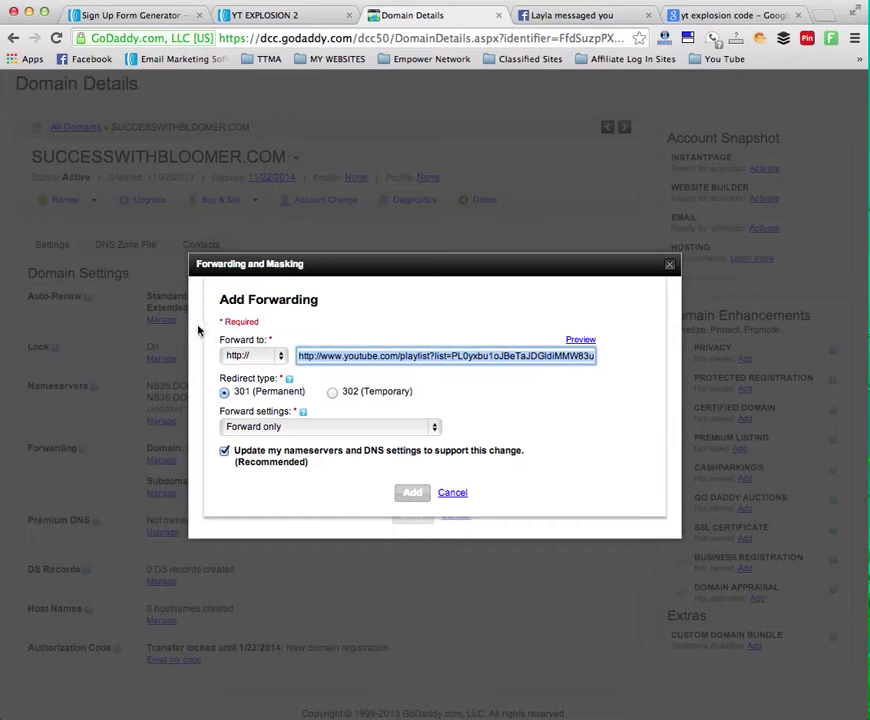
pyautogui.press('BackSpace')
# Step: Copy the hosted form's link from the AWeber Publish page and paste it as the GoDaddy domain's forwarding address
pyautogui.click(136, 15)
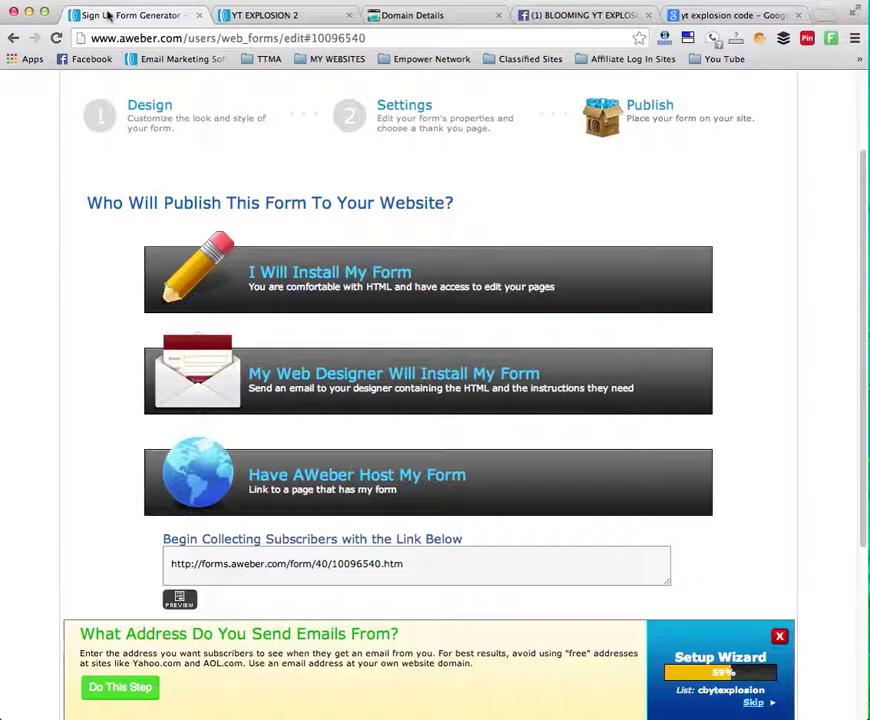
pyautogui.moveTo(406, 566); pyautogui.dragTo(157, 567)
pyautogui.press('super+c')
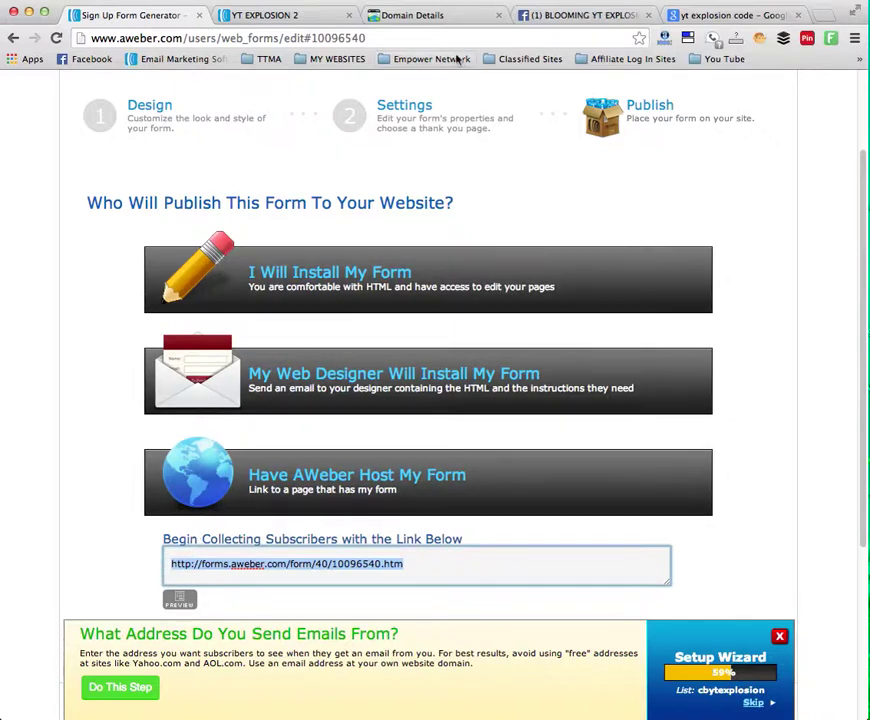
pyautogui.click(433, 17)
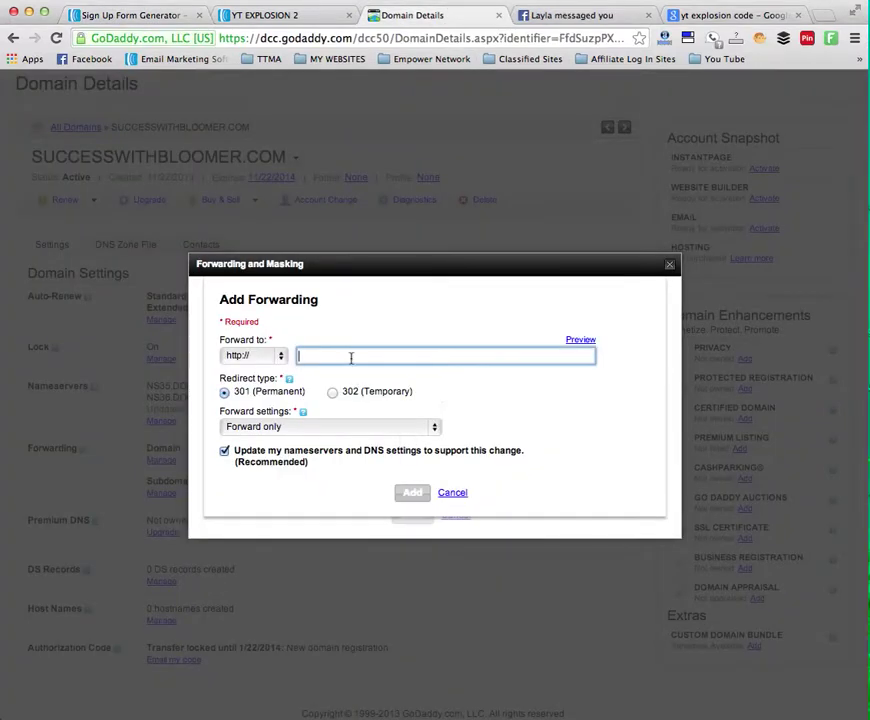
pyautogui.rightClick(298, 356)
pyautogui.click(328, 482)
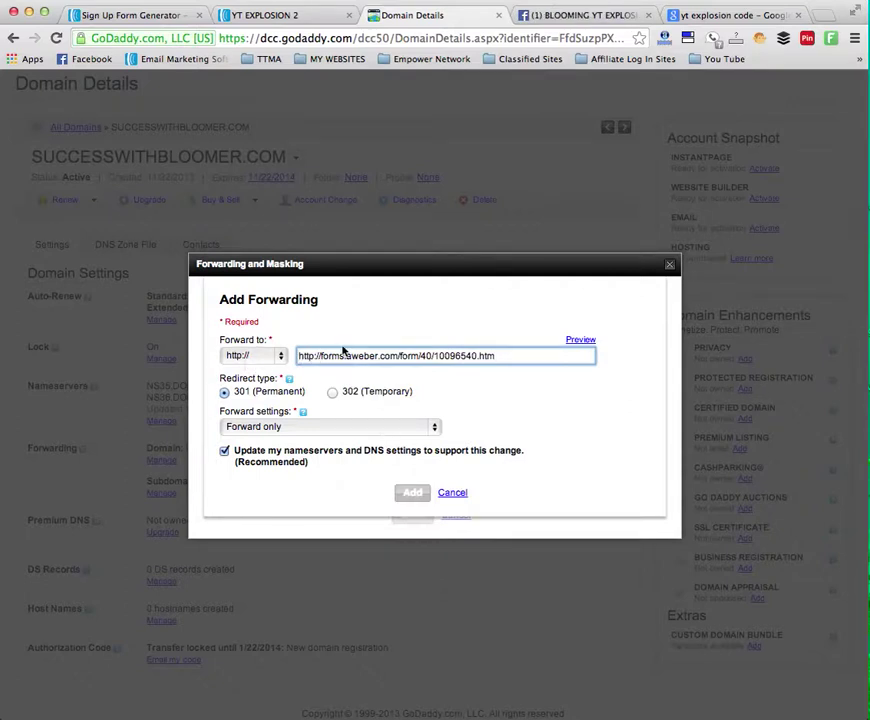
pyautogui.press('BackSpace')
pyautogui.press('BackSpace')
pyautogui.press('BackSpace')
pyautogui.press('BackSpace')
pyautogui.press('BackSpace')
pyautogui.press('BackSpace')
pyautogui.press('BackSpace')
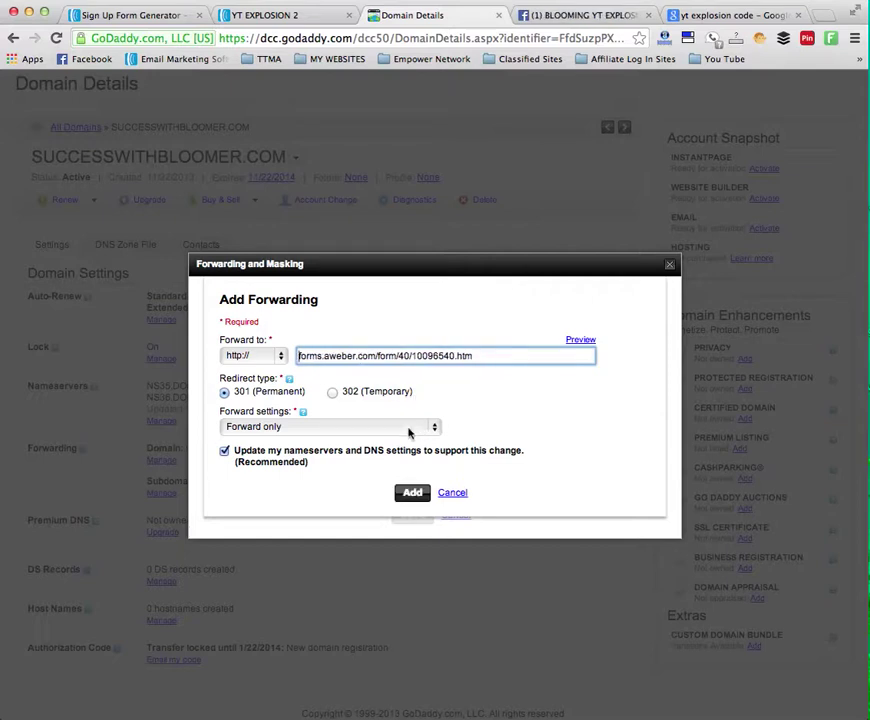
# Step: Set the domain to Forward with Masking under the title "Success With Bloomer", and add and save the forwarding
pyautogui.click(383, 428)
pyautogui.click(377, 446)
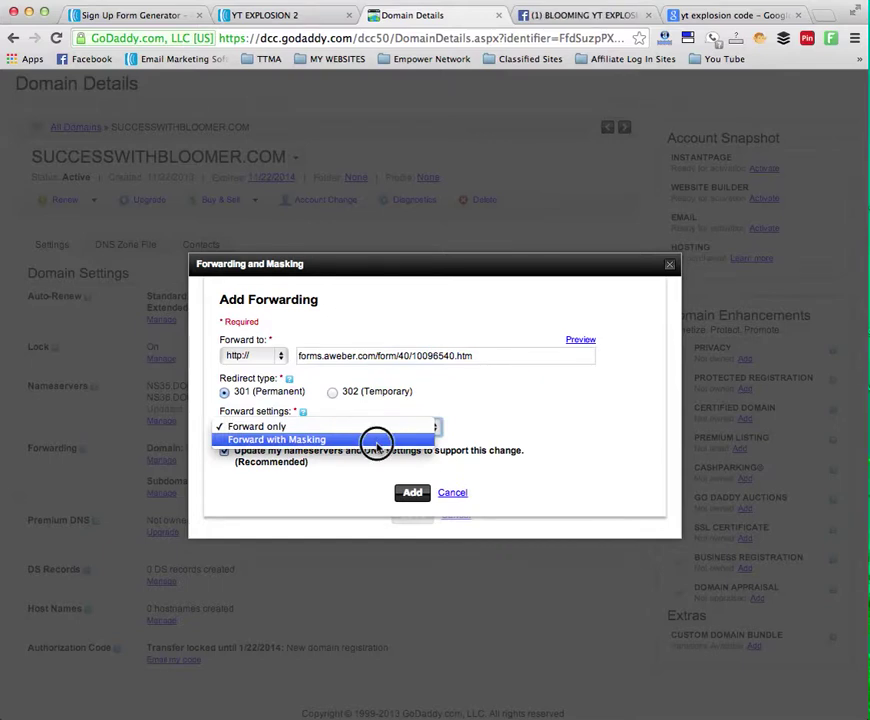
pyautogui.click(377, 446)
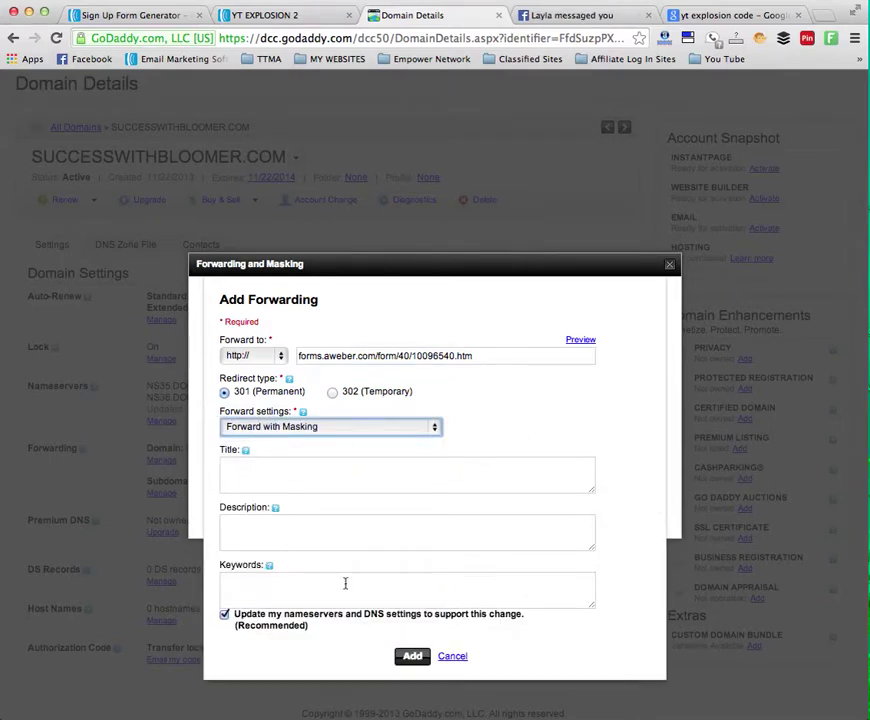
pyautogui.click(346, 480)
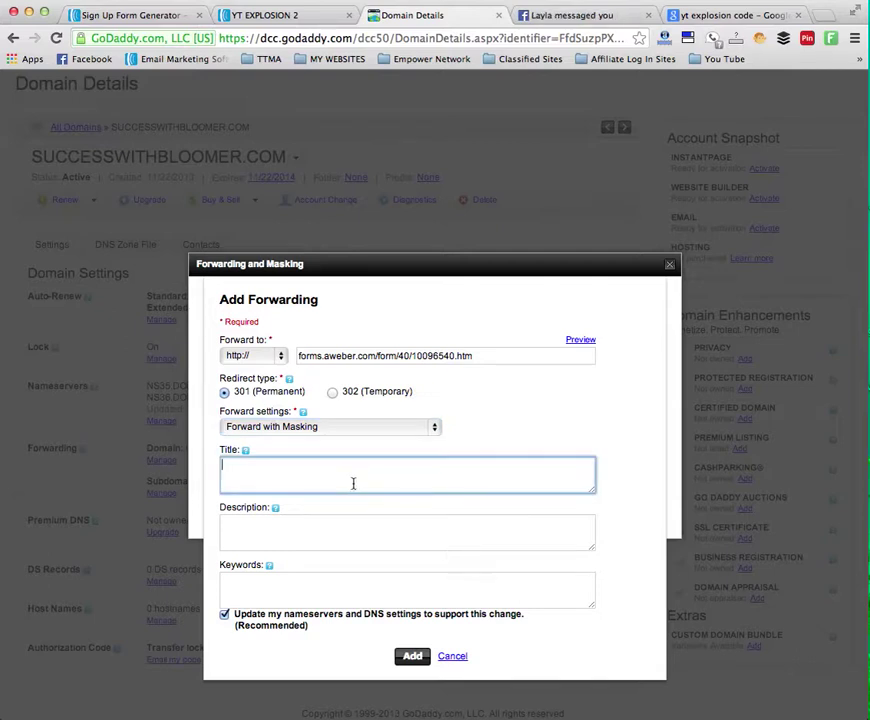
pyautogui.write('Suc')
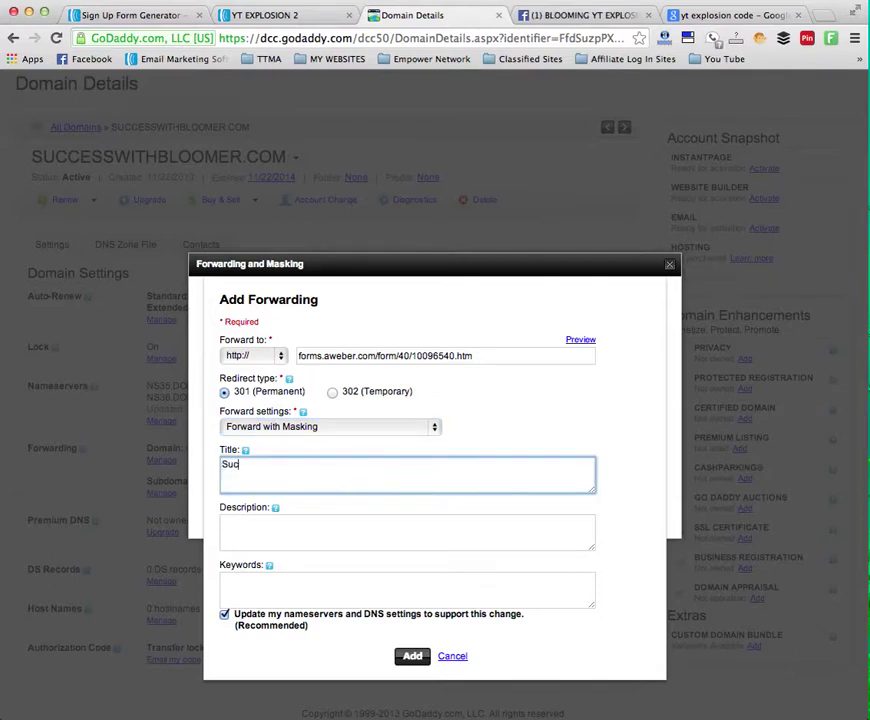
pyautogui.write('cess ')
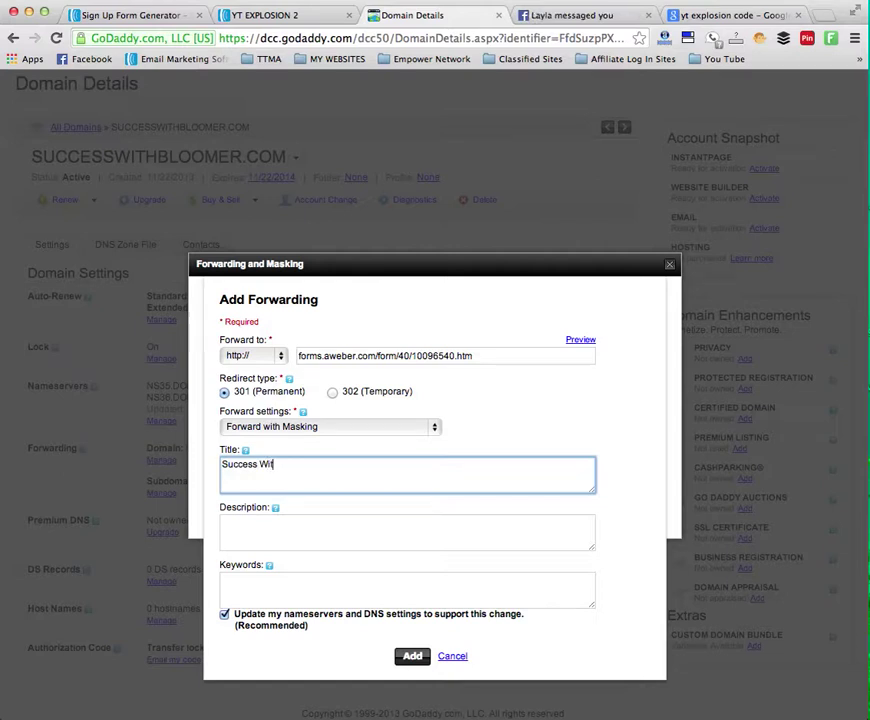
pyautogui.write('With Bloomer')
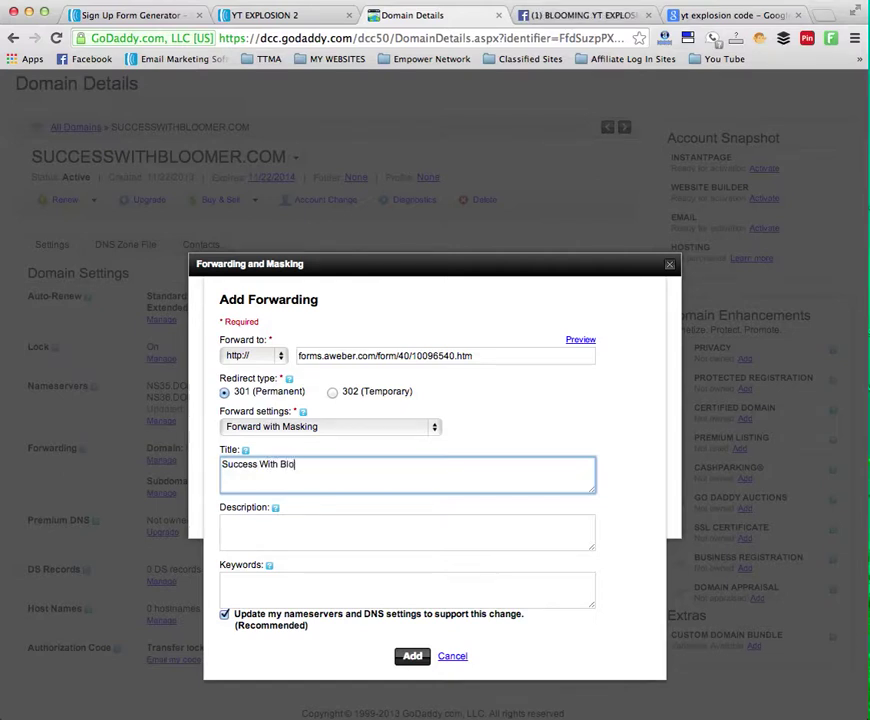
pyautogui.click(411, 660)
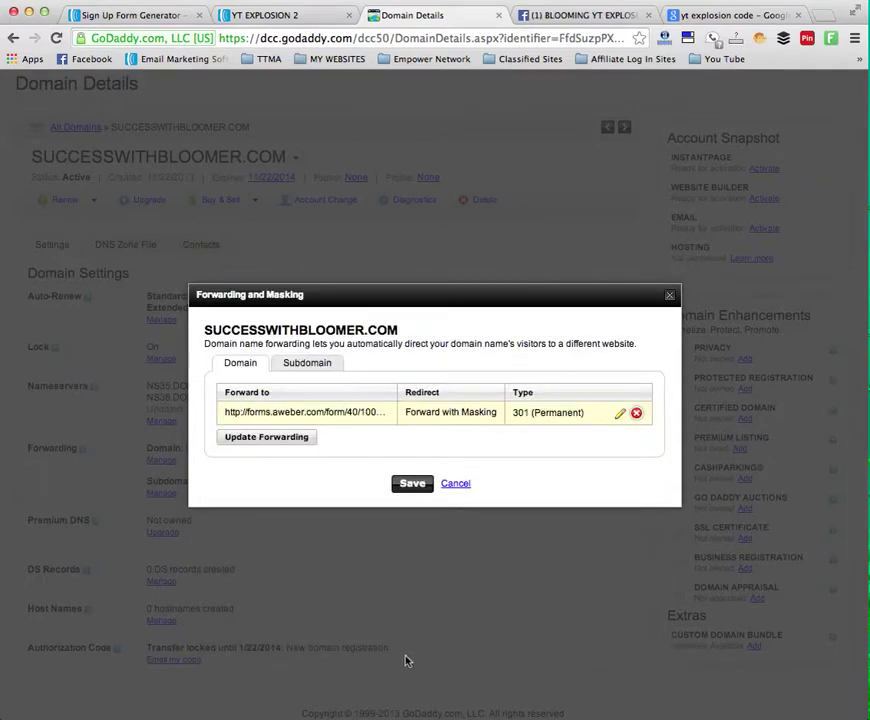
pyautogui.click(418, 488)
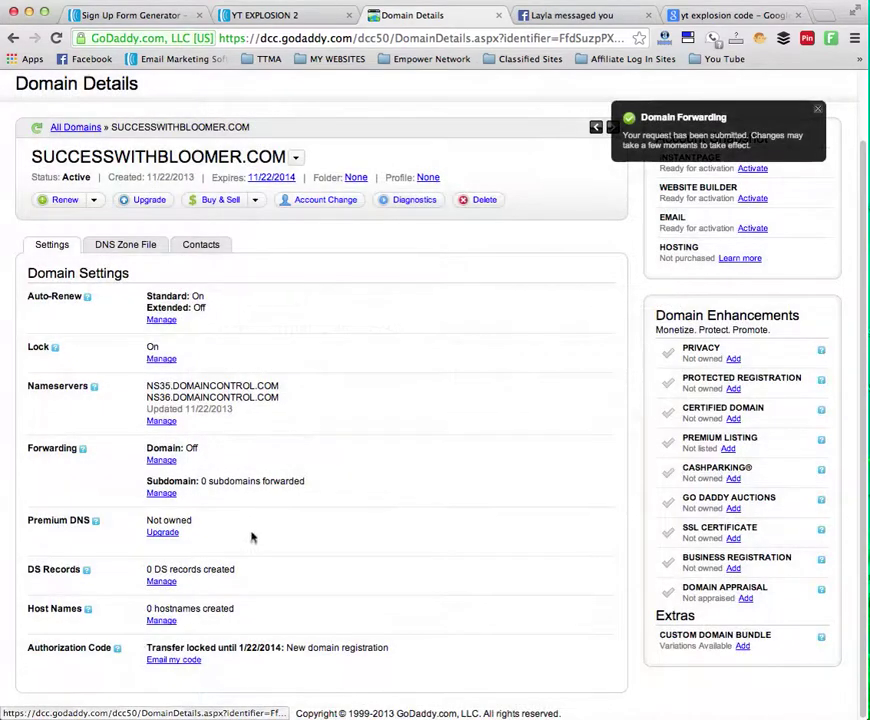
# Step: Examine the existing forwarding and masking settings of getytexplosioncode.com, and close them without changes
pyautogui.moveTo(60, 203)
pyautogui.click(56, 128)
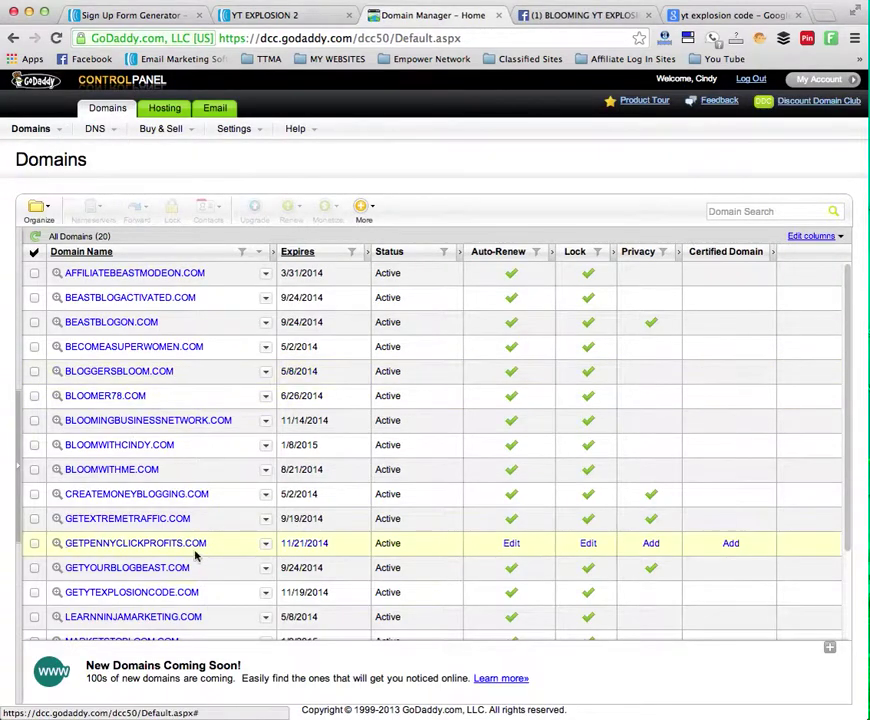
pyautogui.click(136, 600)
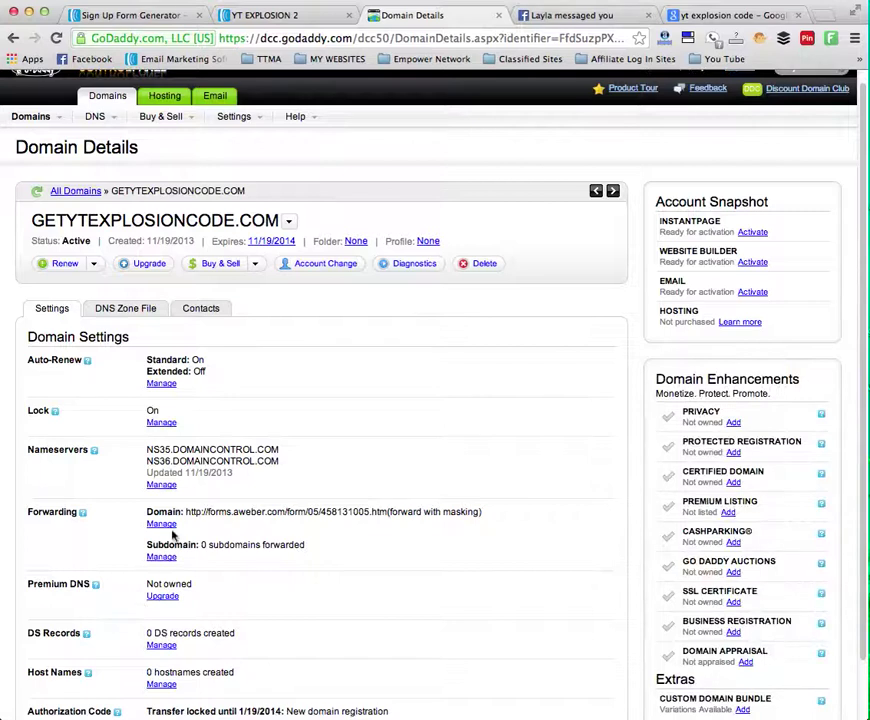
pyautogui.click(164, 525)
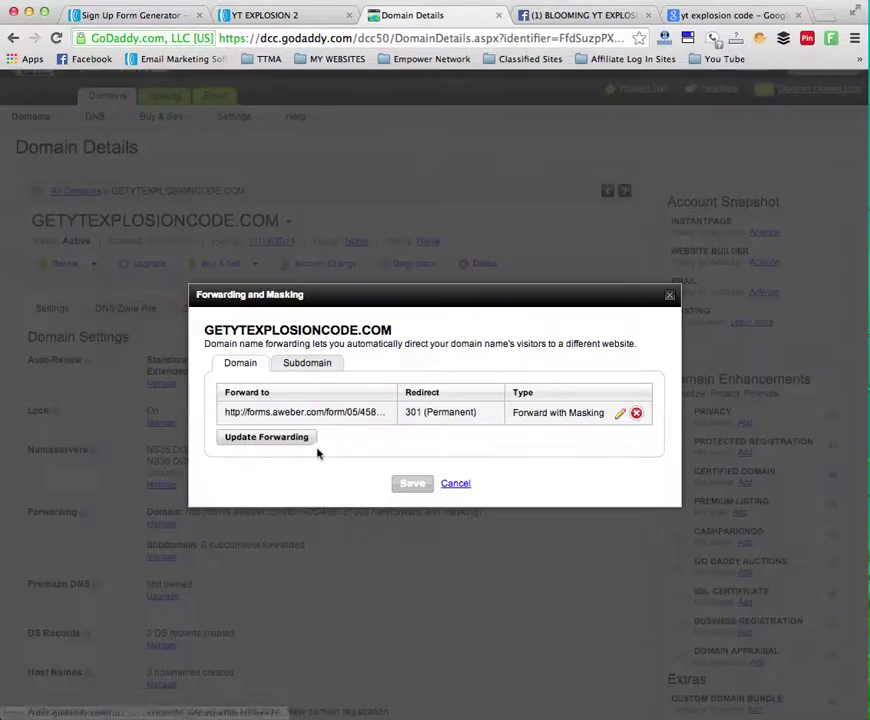
pyautogui.click(284, 444)
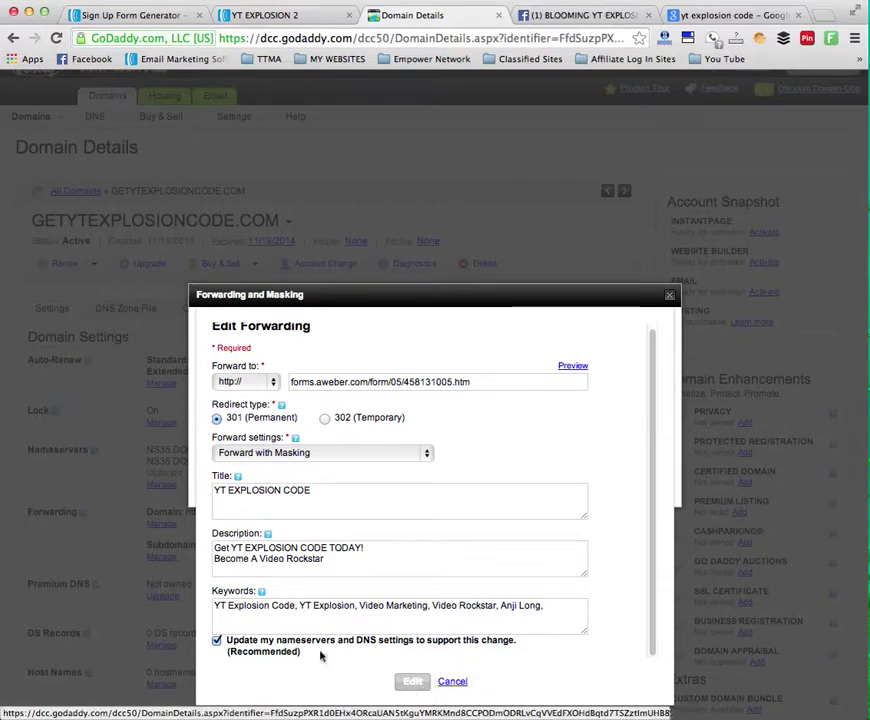
pyautogui.click(672, 297)
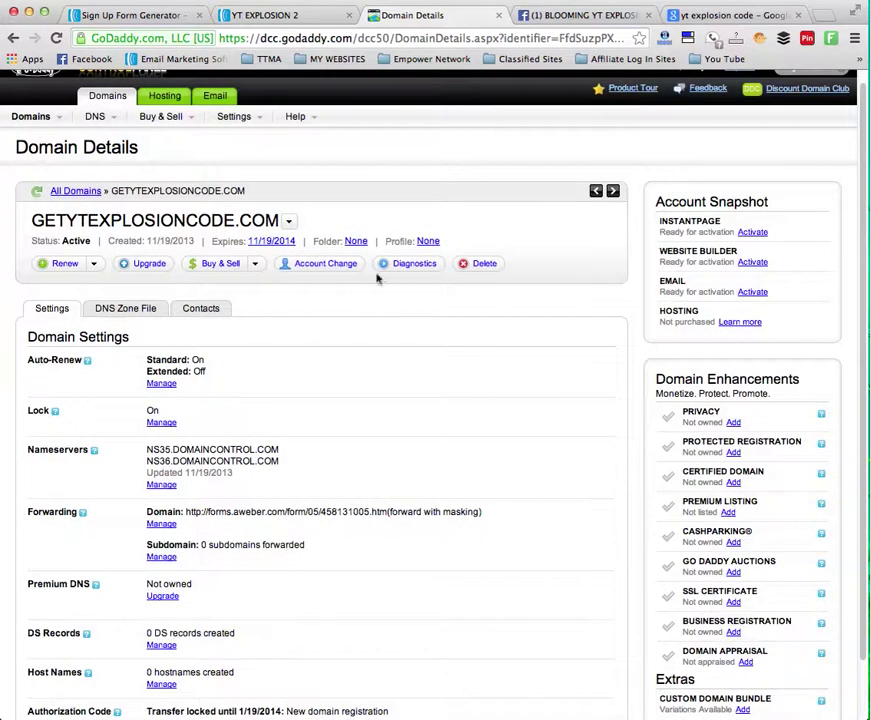
# Step: Visit getytexplosioncode.com in the Google search page's place and review the forwarded sign-up form
pyautogui.scroll(-2, 459, 465)
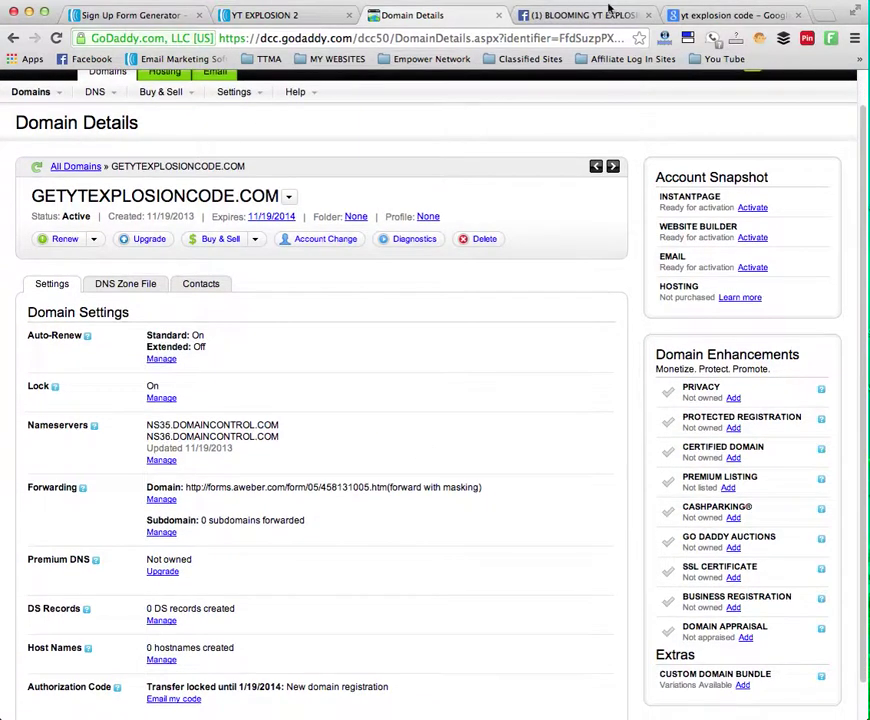
pyautogui.click(709, 17)
pyautogui.click(559, 37)
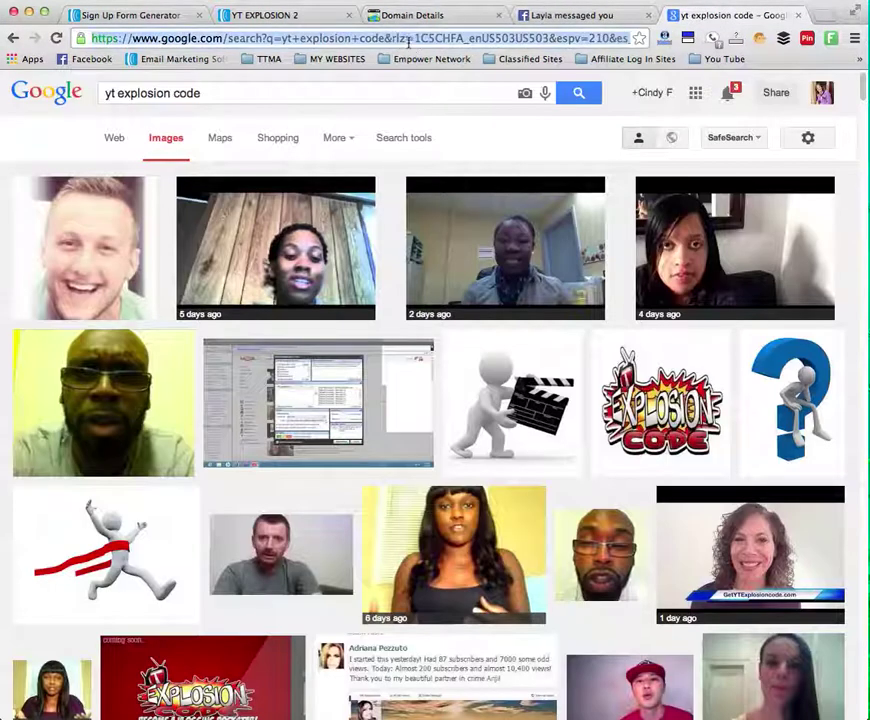
pyautogui.write('get')
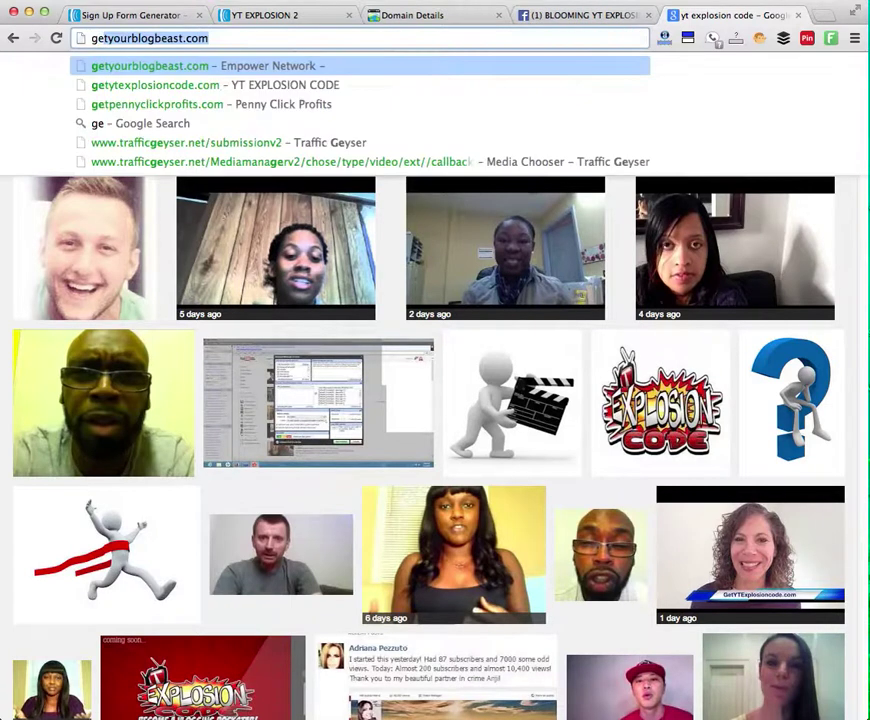
pyautogui.write('yte')
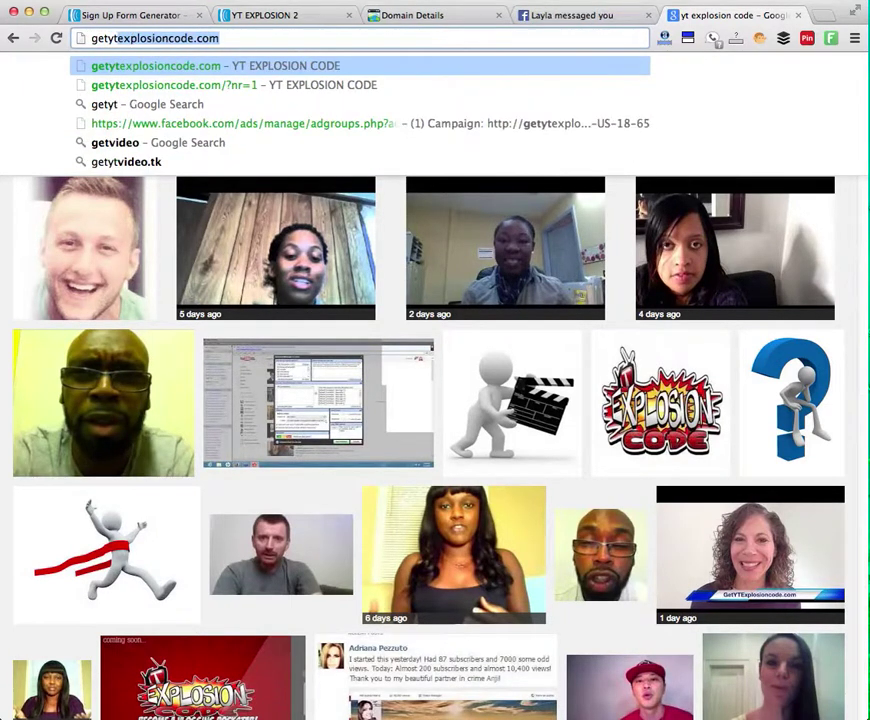
pyautogui.press('Return')
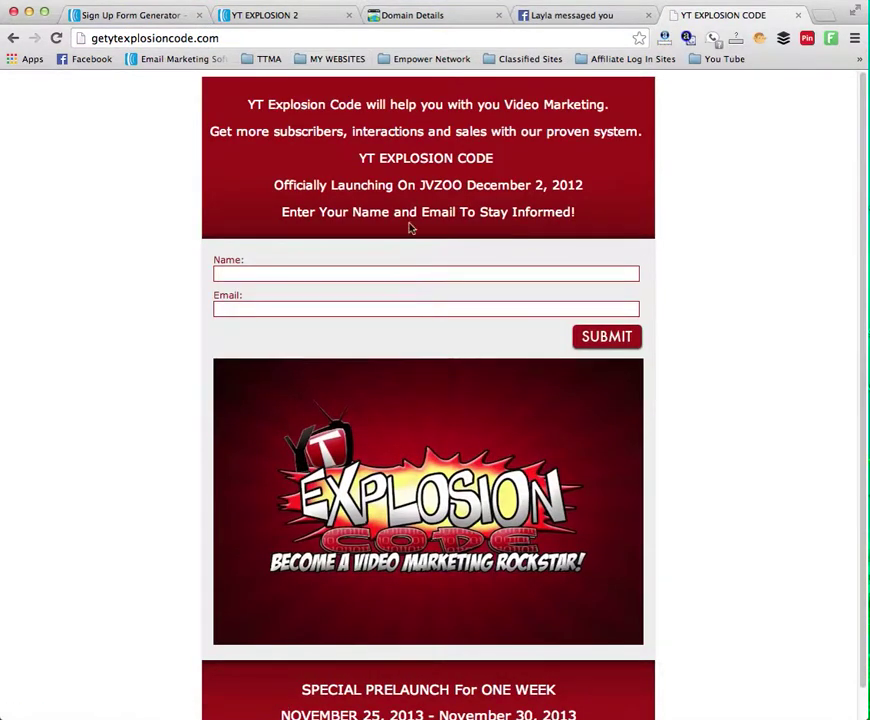
pyautogui.scroll(-1, 438, 384)
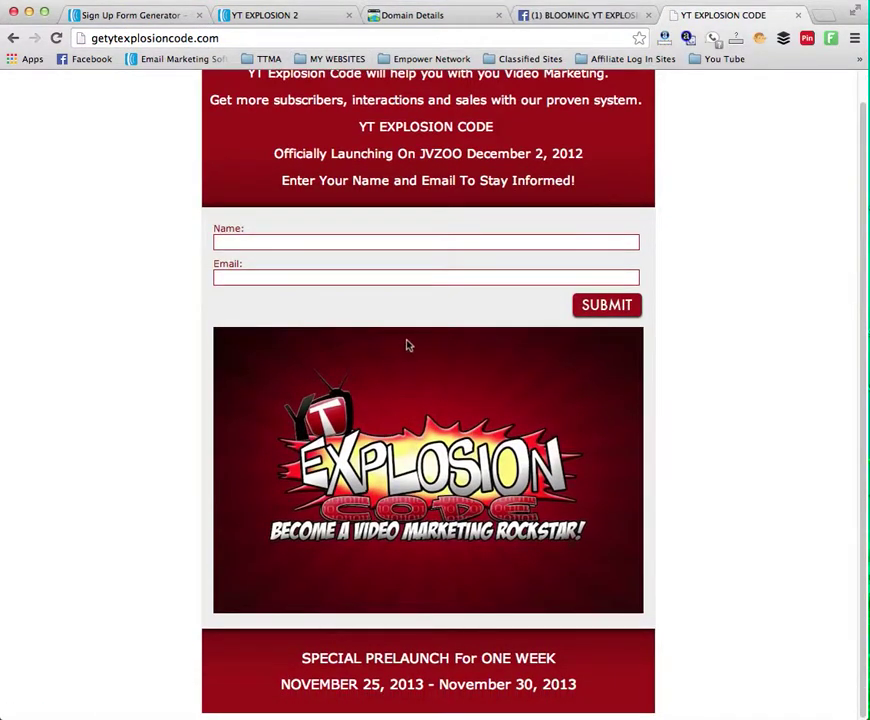
# Step: Load successwithbloomer.com in place of the getytexplosioncode.com page to test the new domain forwarding
pyautogui.click(76, 33)
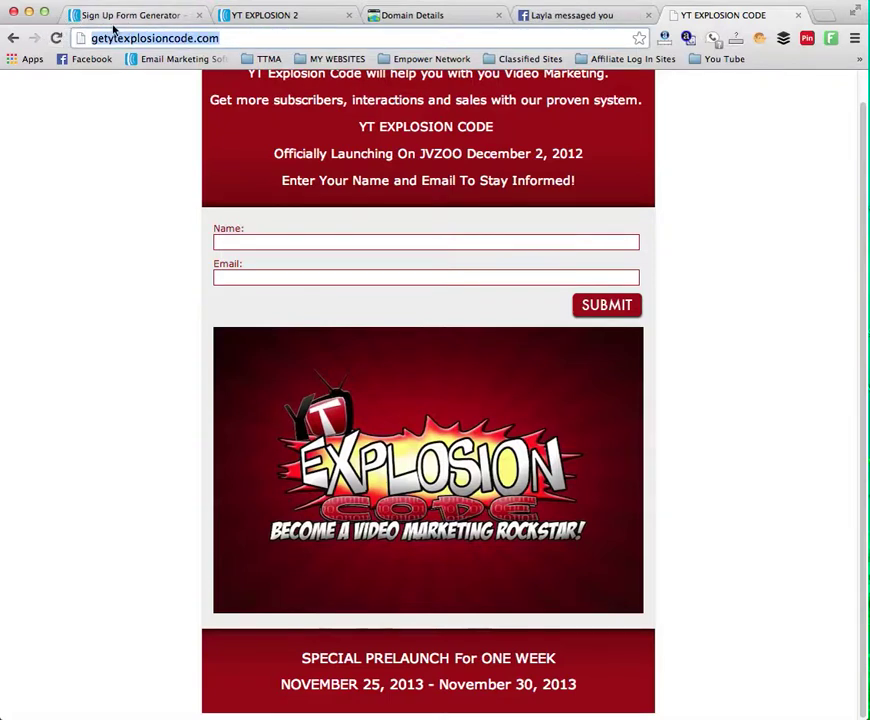
pyautogui.write('suc')
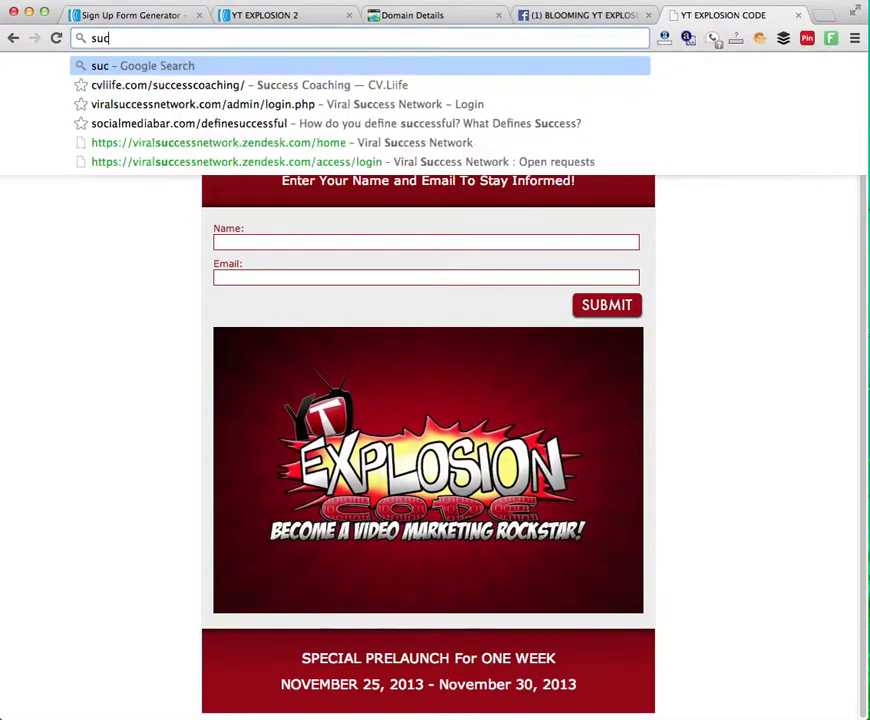
pyautogui.write('cesswith')
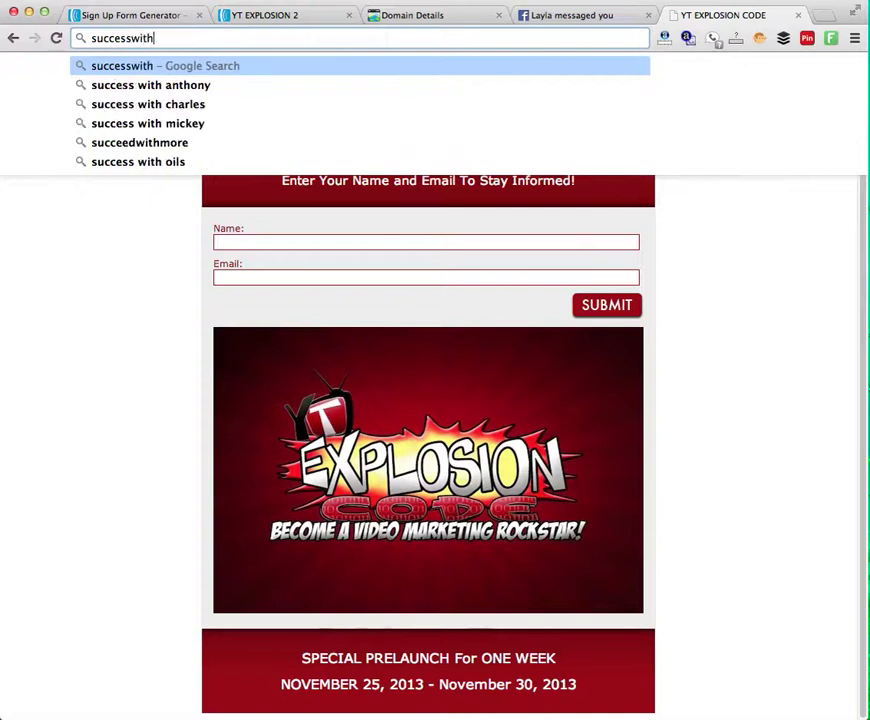
pyautogui.write('bloomer.co')
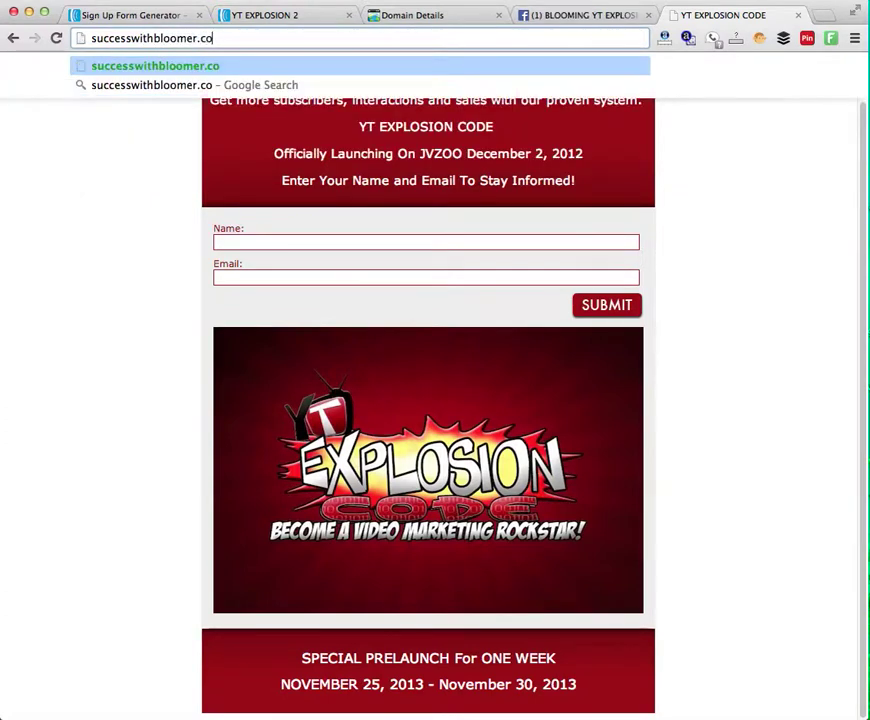
pyautogui.write('m')
pyautogui.press('Return')
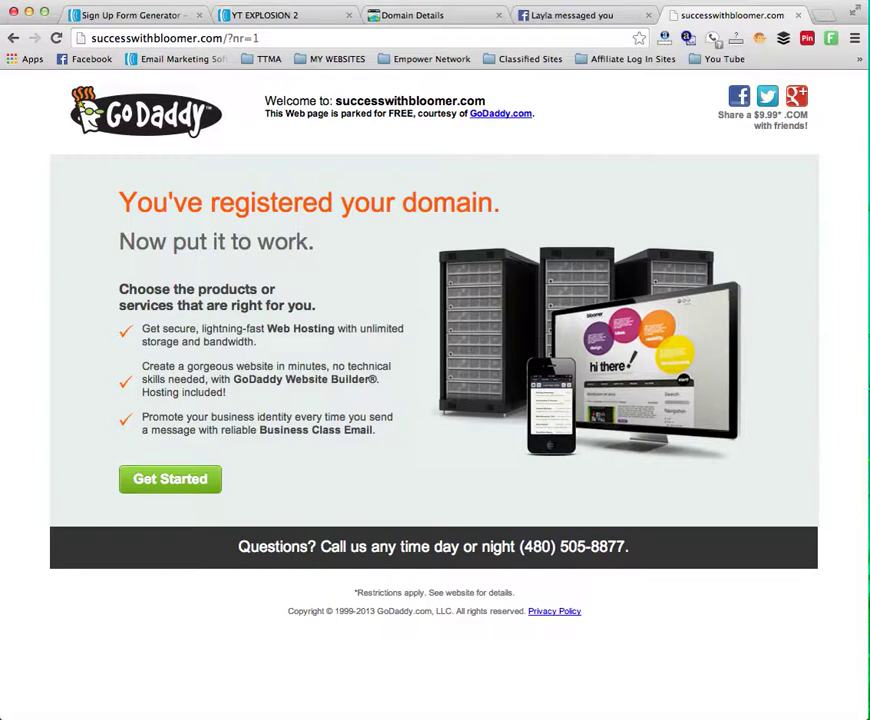
# Step: Return to the AWeber sign-up form generator and review the form's publishing options and hosted form link
pyautogui.click(128, 15)
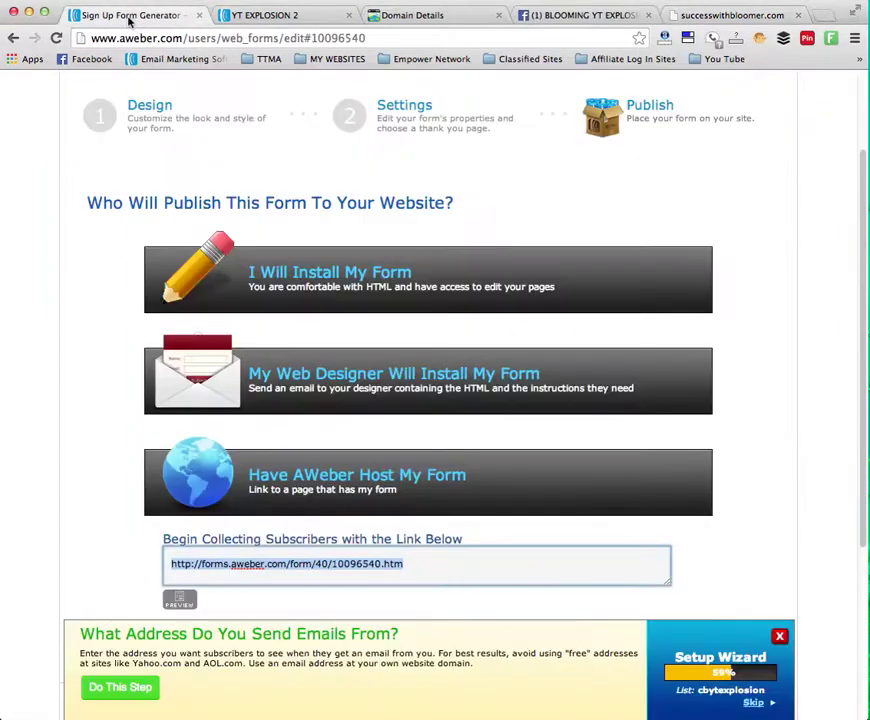
pyautogui.scroll(3, 377, 260)
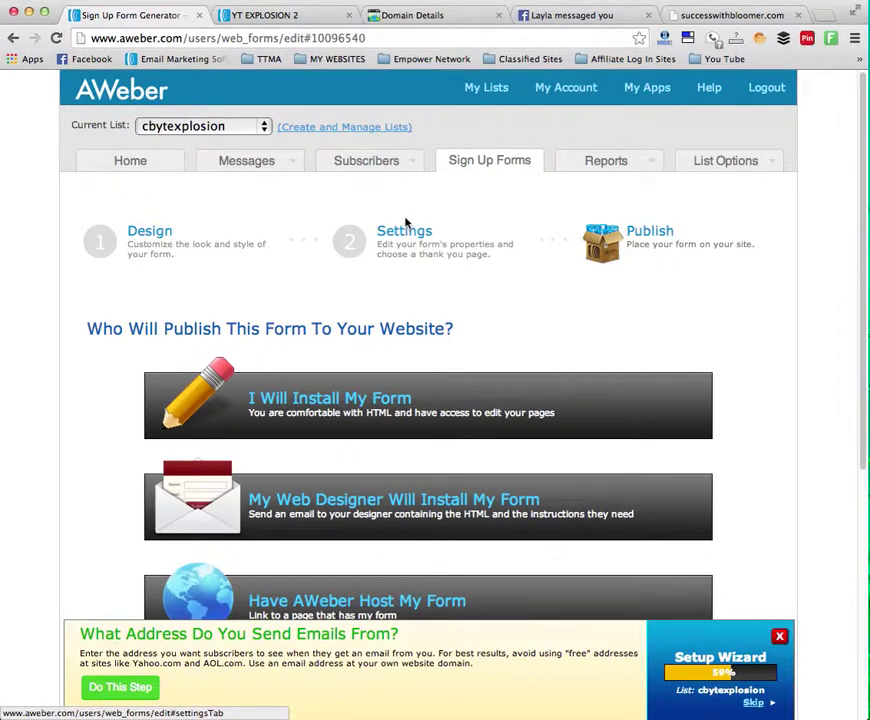
pyautogui.moveTo(214, 173)
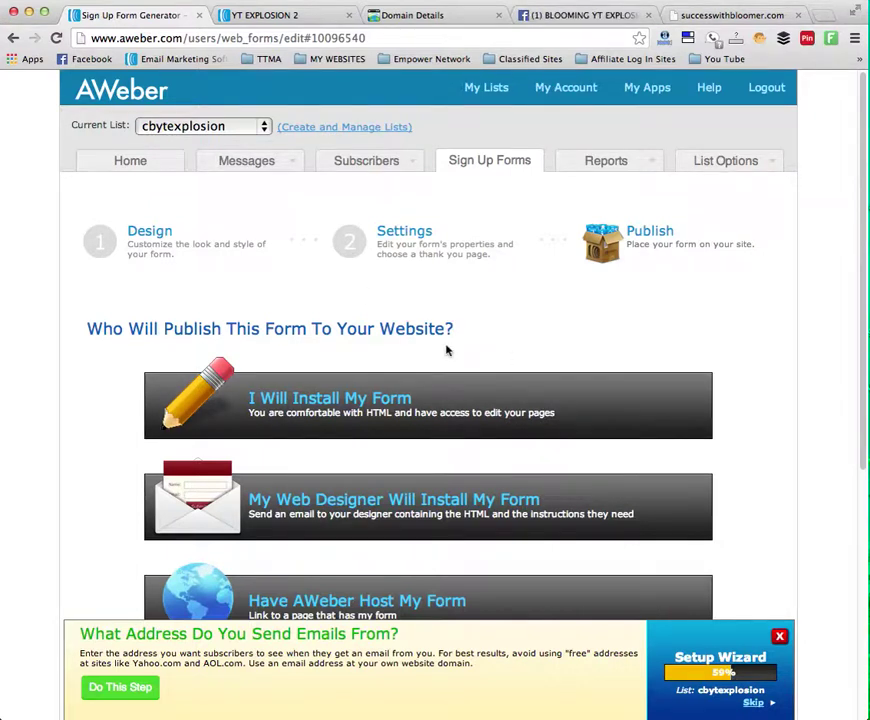
pyautogui.scroll(-1, 447, 350)
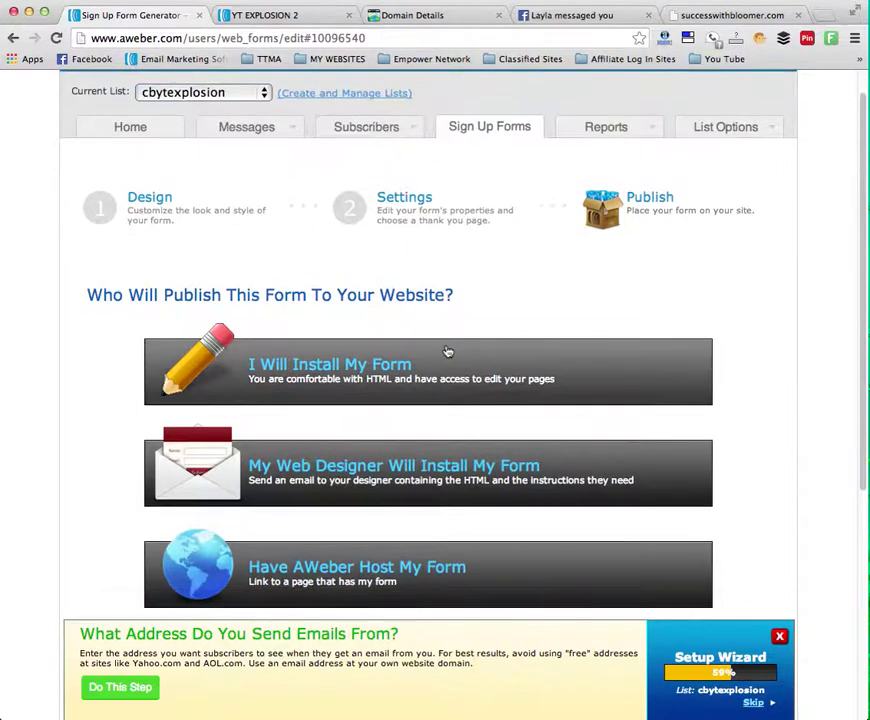
pyautogui.scroll(-2, 447, 350)
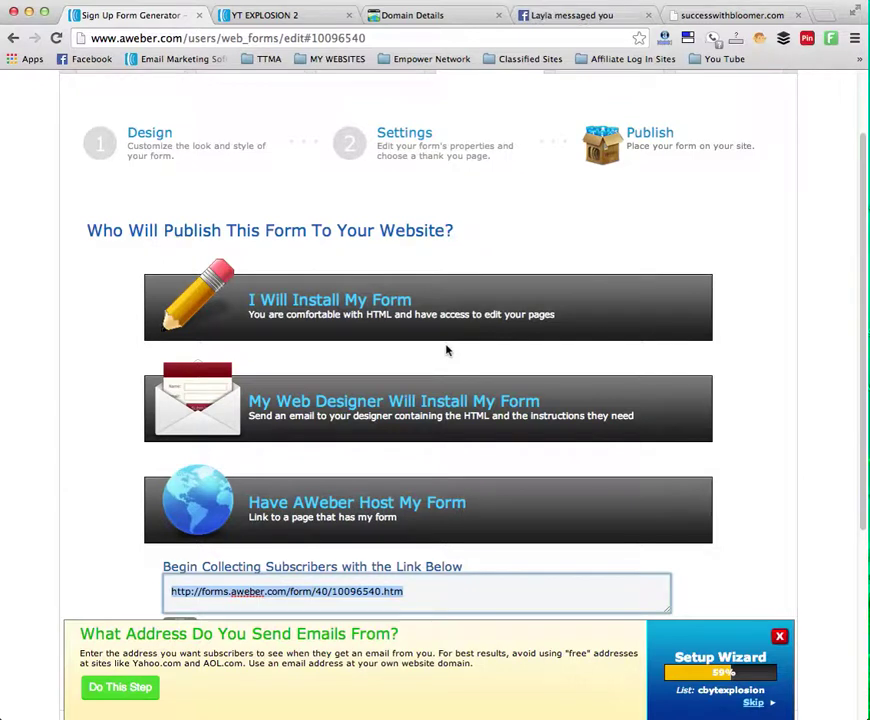
pyautogui.scroll(3, 447, 350)
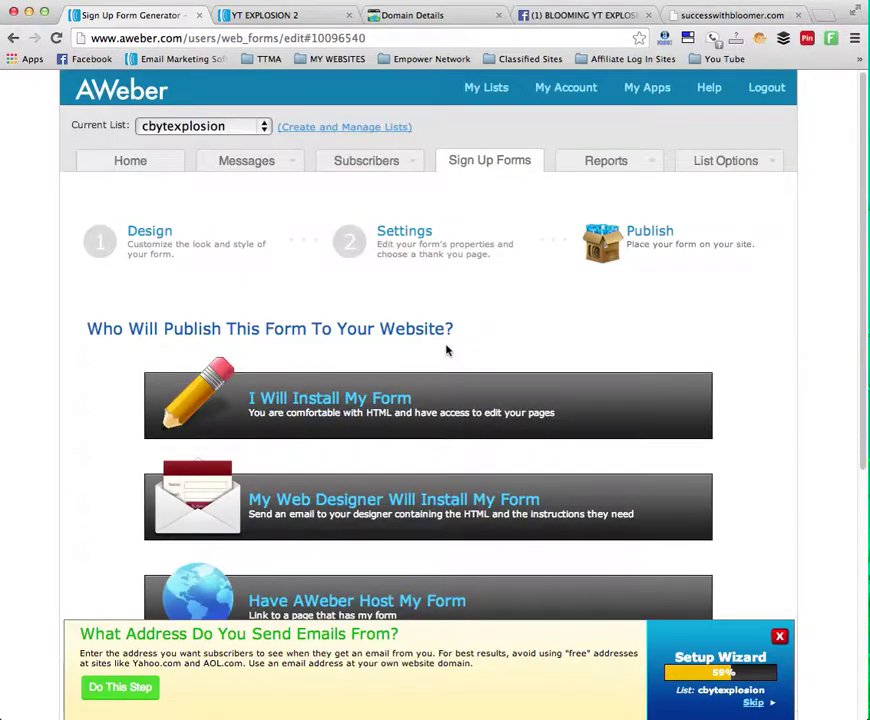